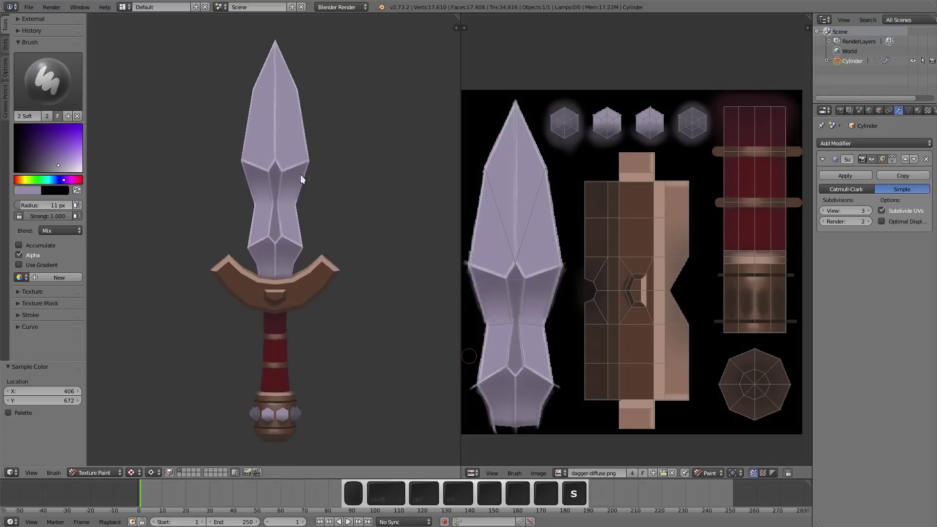
Sample blade purples and dab darker purple spots across the middle and tip of the blade.
scroll(335, 199, up, 3)
key(1)
key(f)
key(Return)
click(294, 190)
click(236, 164)
click(253, 60)
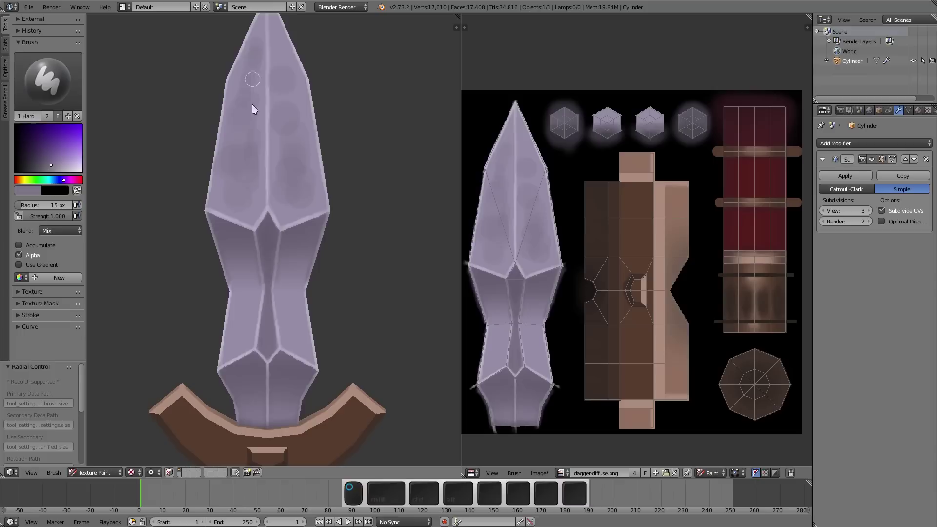
click(239, 325)
With a 15 px brush, dab sampled darker purples onto the lower and upper blade.
key(s)
key(f)
key(Return)
click(244, 390)
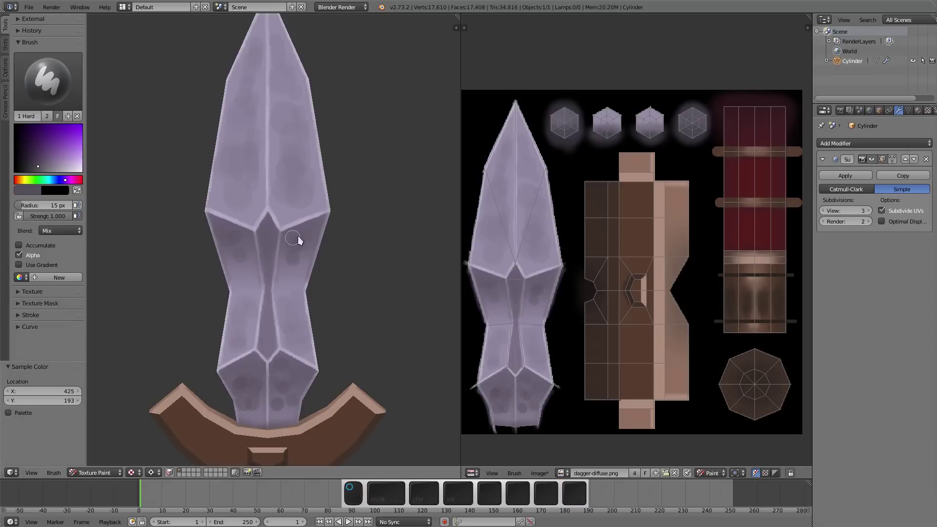
key(s)
click(278, 138)
click(295, 159)
Add more sampled purple dabs mid-blade and at the blade base.
key(s)
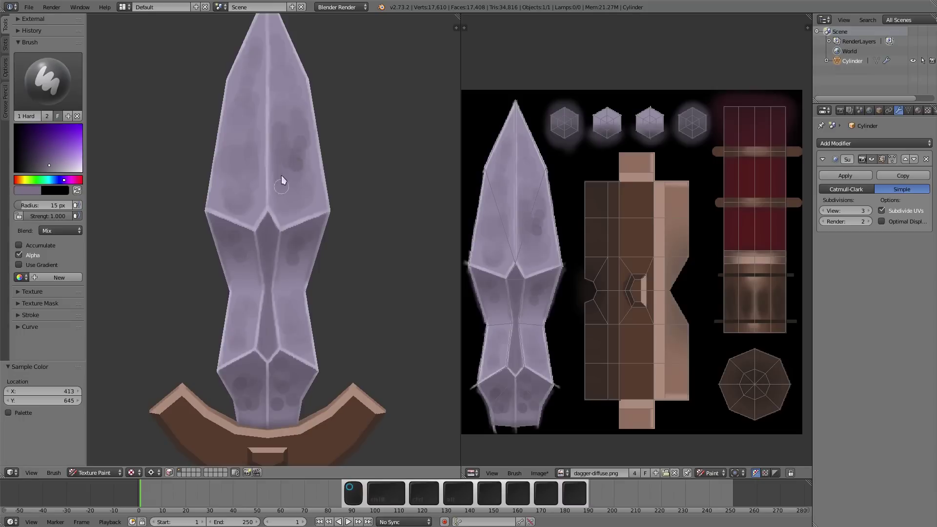
click(278, 195)
click(227, 188)
key(s)
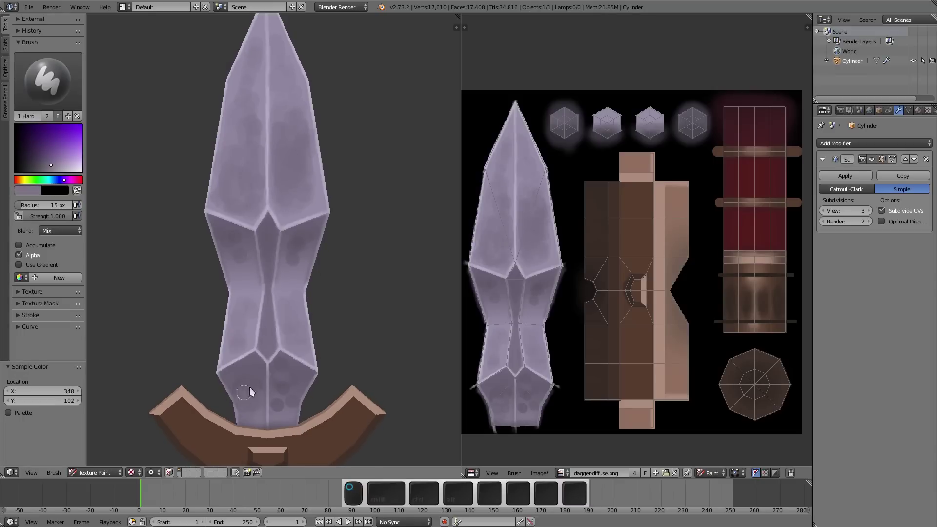
key(s)
click(286, 409)
scroll(289, 268, down, 1)
Re-sample the blade colour and shrink the brush to 9 px.
key(s)
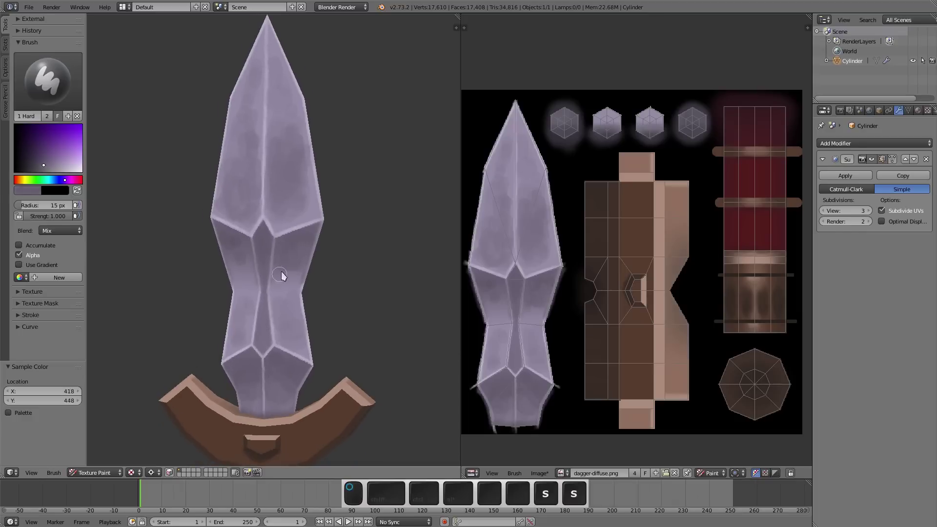
scroll(236, 266, down, 1)
key(f)
click(230, 268)
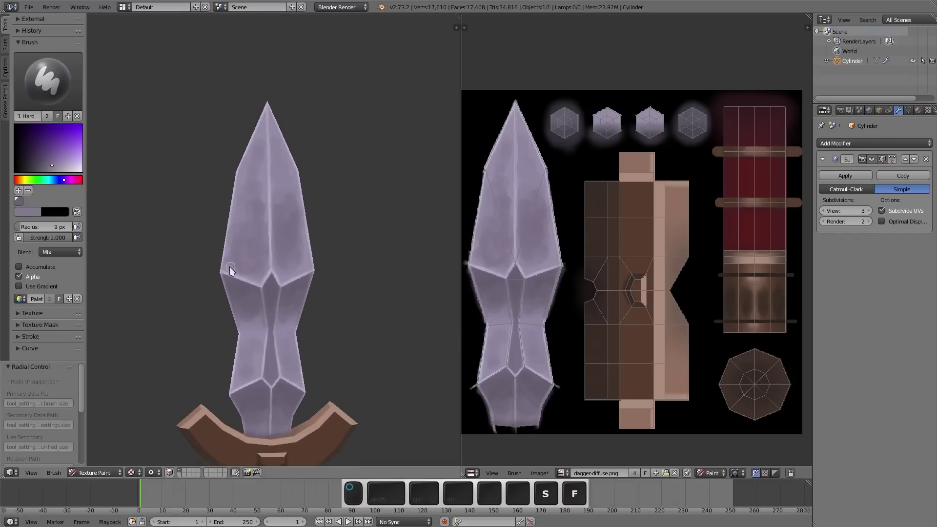
Paint a short dark scratch across the upper blade with a 3 px brush.
scroll(307, 236, up, 2)
key(f)
click(295, 261)
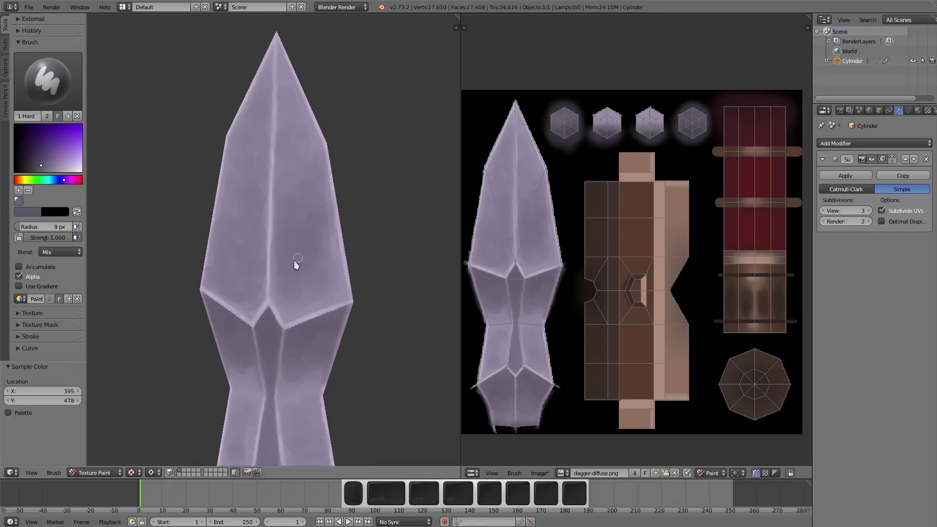
key(s)
drag(259, 252, 282, 242)
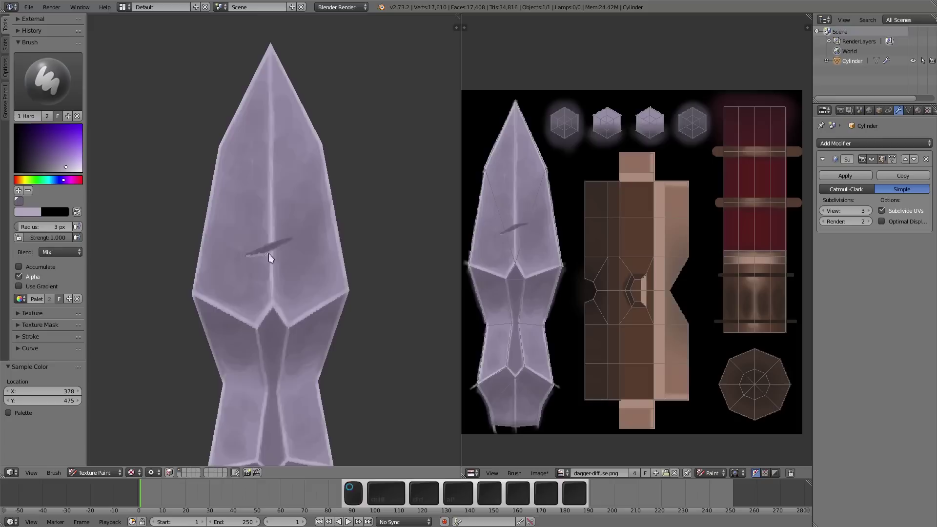
Sample a lighter purple and paint a small dark chip near the central ridge.
key(s)
scroll(285, 243, up, 2)
click(56, 165)
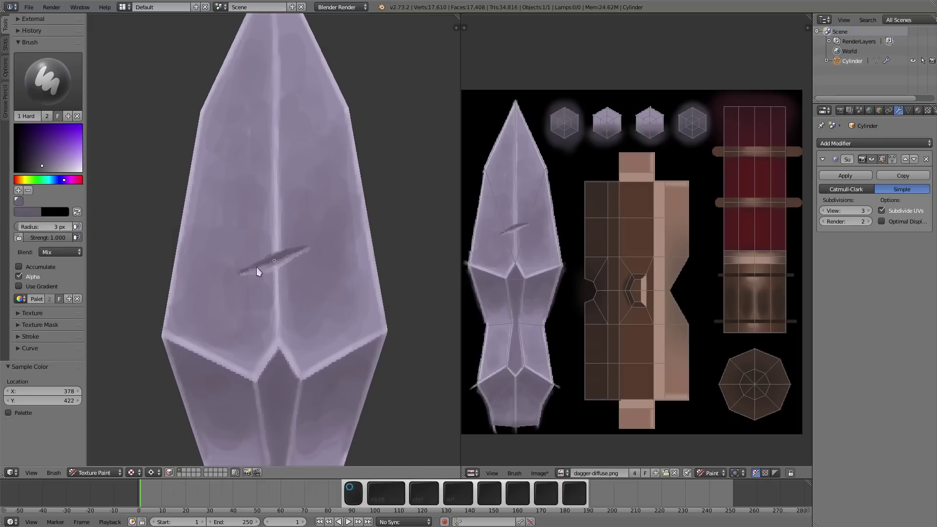
scroll(257, 271, down, 2)
scroll(287, 228, up, 2)
key(s)
middle_drag(332, 351, 321, 343)
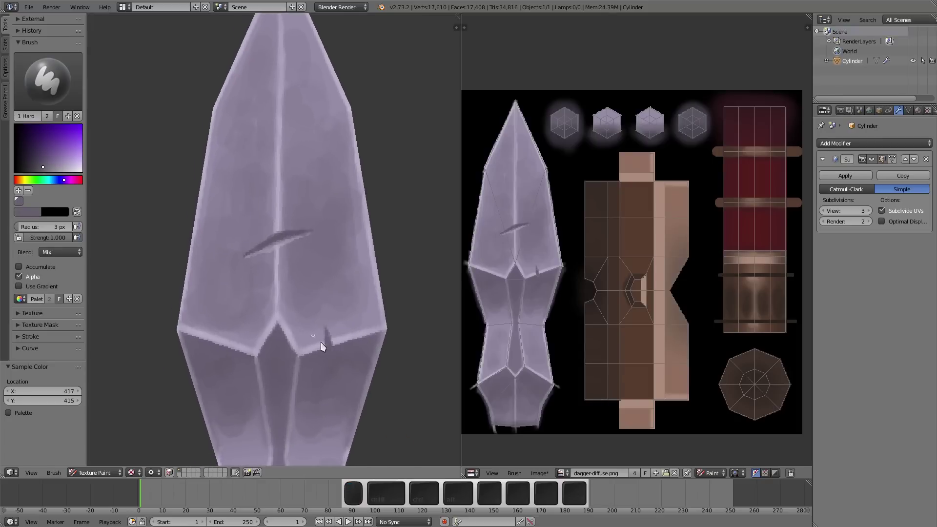
Enlarge the brush and dab two dark dents onto the upper blade.
scroll(297, 263, down, 1)
key(f)
click(309, 147)
click(309, 146)
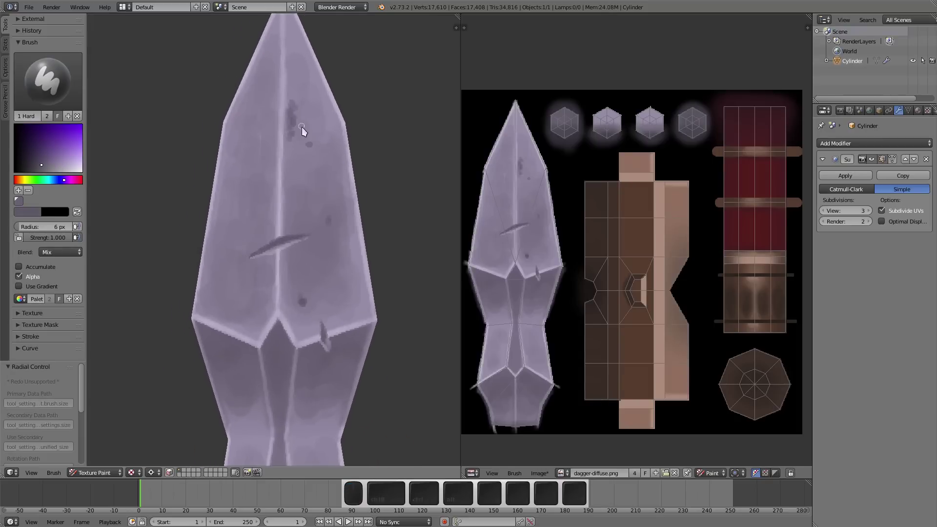
Paint a light highlight chip along the blade edge with a 3 px brush.
key(s)
key(s)
key(f)
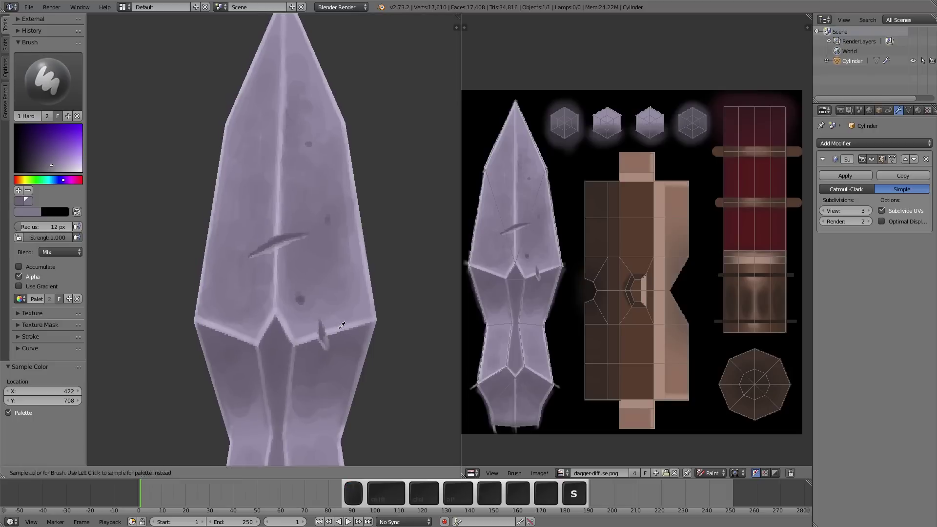
click(364, 293)
drag(349, 285, 364, 300)
shift+scroll(340, 212, up, 3)
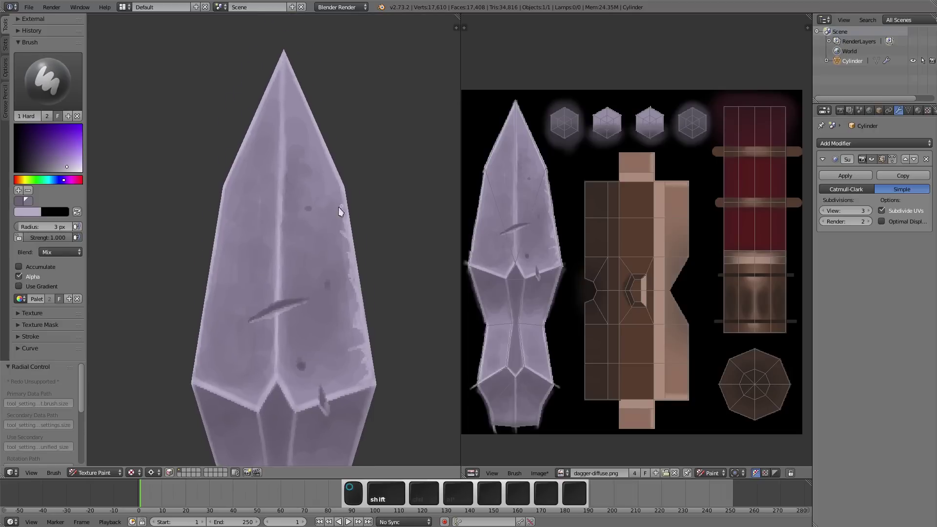
middle_drag(311, 145, 235, 184)
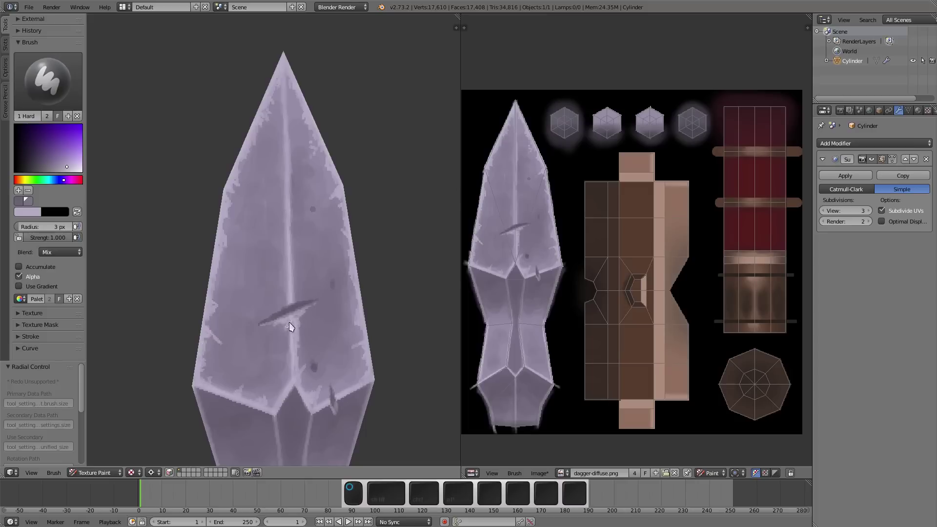
Zoom in on the blade, sample colours and enlarge the brush.
mouse_move(290, 326)
ctrl+middle_down()
mouse_move(251, 345)
mouse_move(283, 310)
ctrl+middle_up()
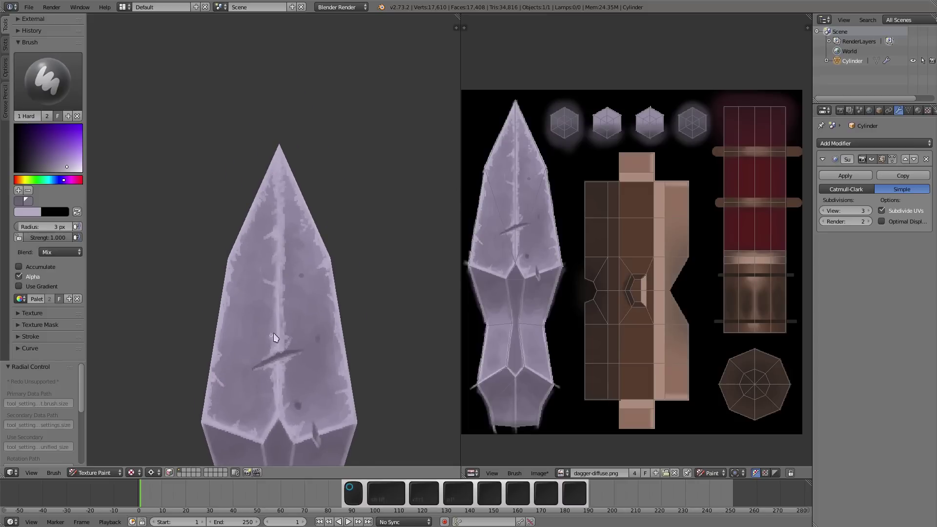
mouse_move(274, 337)
ctrl+shift+middle_down()
mouse_move(282, 313)
mouse_move(276, 346)
ctrl+shift+middle_up()
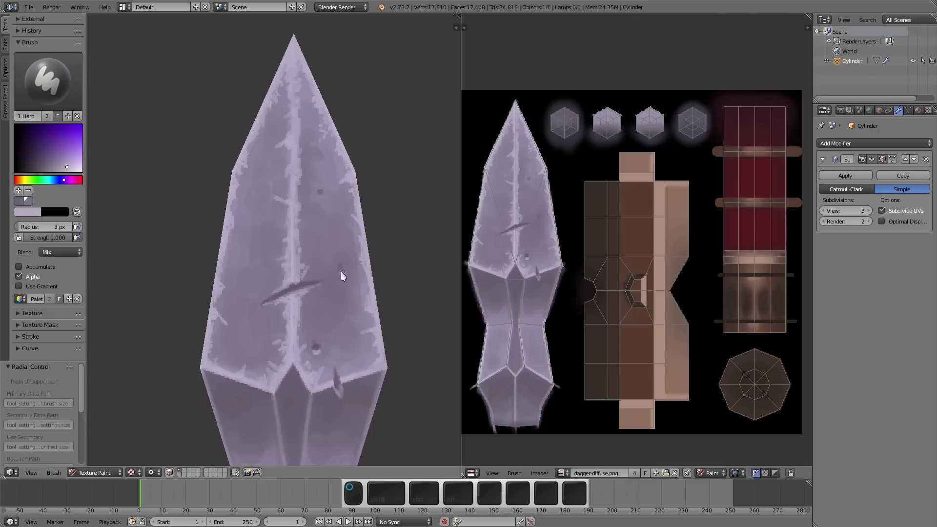
key(s)
mouse_move(253, 272)
ctrl+middle_down()
mouse_move(364, 366)
mouse_move(366, 236)
mouse_move(278, 245)
ctrl+middle_up()
key(f)
click(366, 237)
key(s)
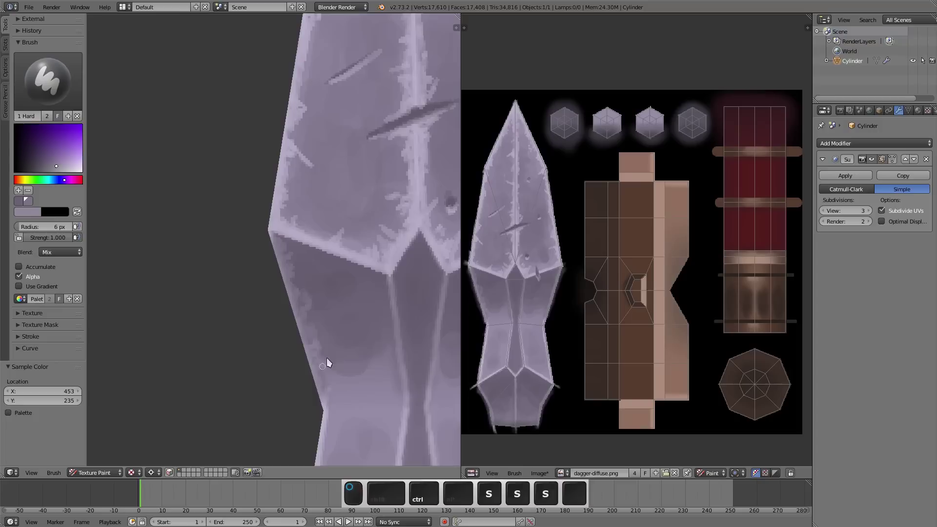
Close in on the blade edge and paint thin scratches with a 2 px brush.
ctrl+middle_drag(327, 358, 264, 311)
key(f)
click(335, 302)
key(s)
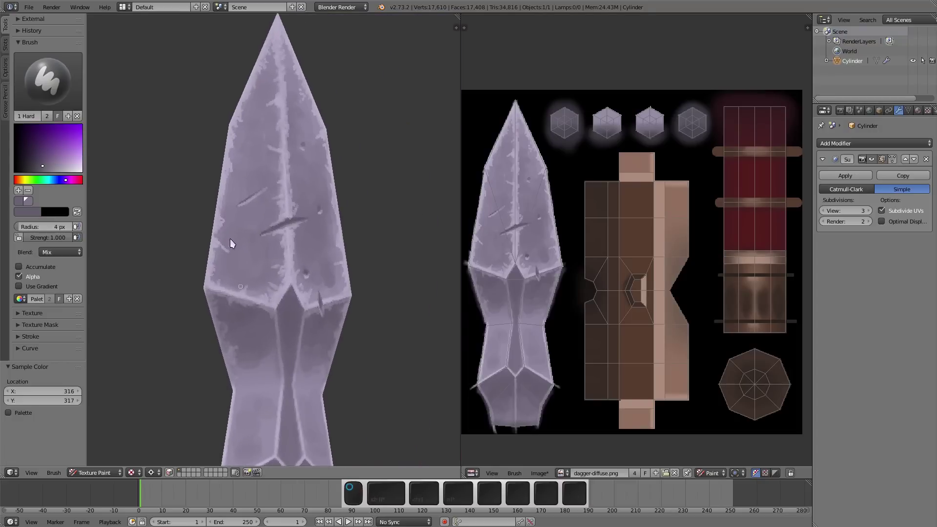
middle_drag(230, 239, 274, 289)
scroll(247, 190, down, 2)
Add dents and scratches with sampled colours, switching the brush between 6 px and 9 px.
key(s)
key(s)
key(f)
click(299, 242)
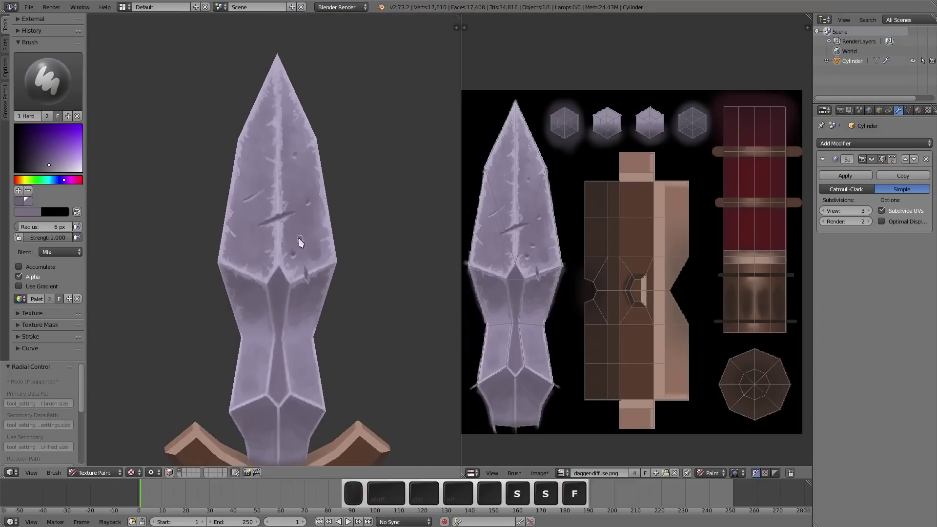
key(f)
click(247, 176)
scroll(260, 241, up, 3)
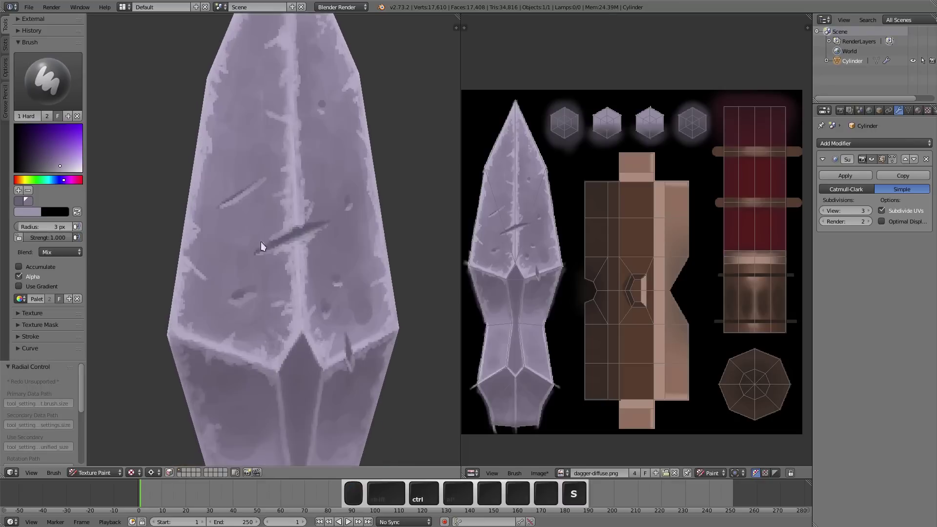
key(s)
key(f)
click(296, 213)
Tilt the view toward the guard and sample colours from the lower blade.
middle_drag(304, 220, 299, 184)
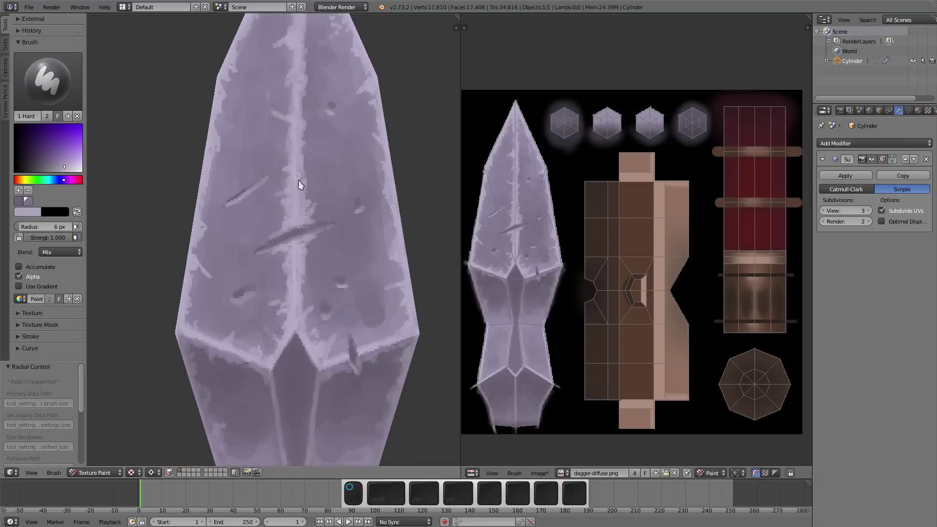
key(s)
key(s)
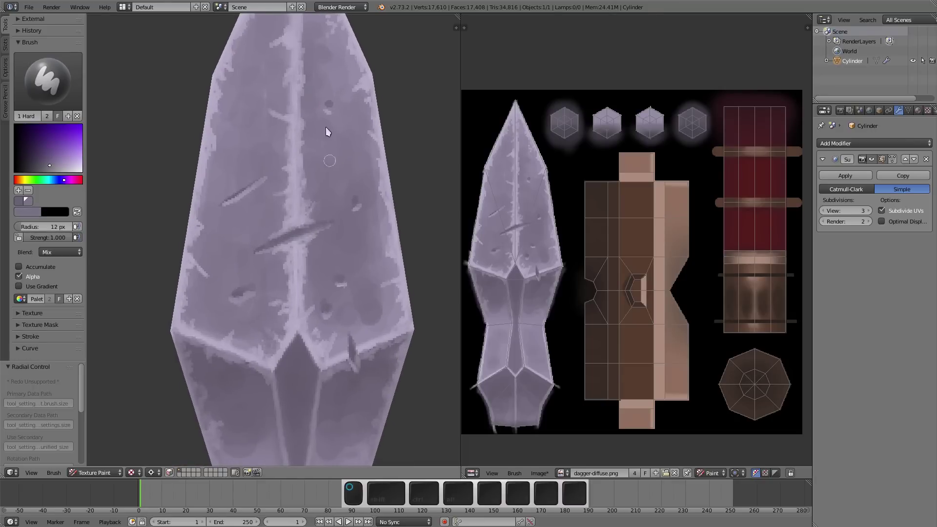
scroll(312, 210, down, 5)
scroll(254, 220, up, 3)
key(s)
middle_drag(268, 195, 377, 150)
key(s)
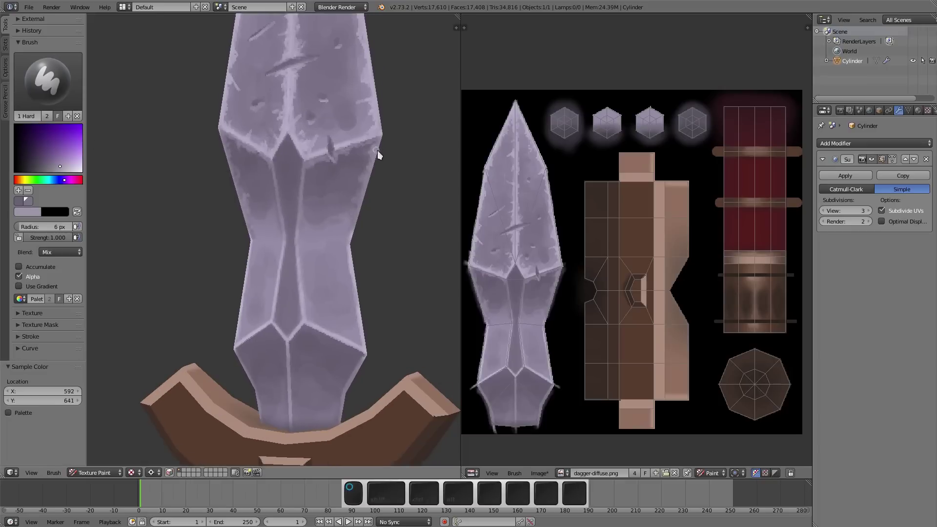
mouse_move(346, 240)
middle_down()
mouse_move(237, 182)
mouse_move(289, 94)
mouse_move(254, 242)
mouse_move(278, 186)
mouse_move(299, 262)
middle_up()
key(s)
key(s)
key(s)
Paint pale worn edges down the blade with a 3 px brush, then mottle darker patches with 13 px.
key(f)
click(232, 171)
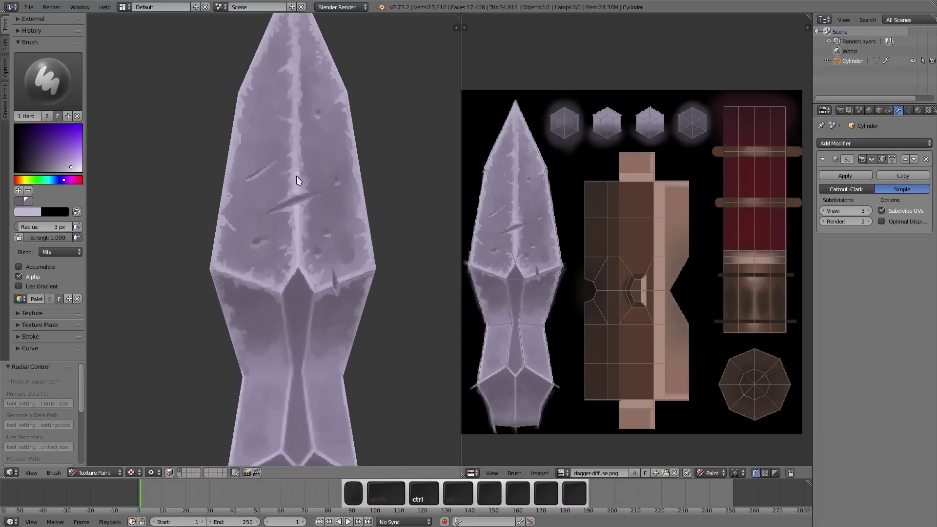
shift+middle_drag(296, 159, 276, 124)
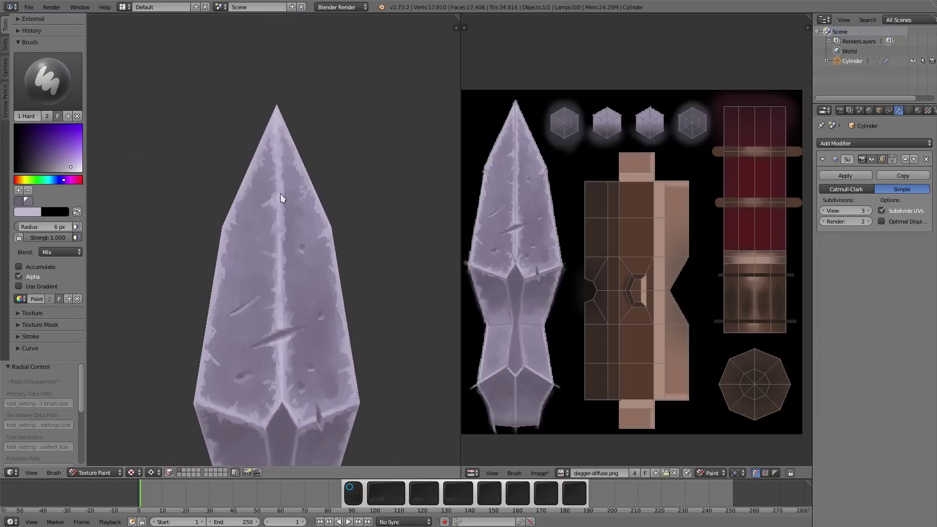
ctrl+middle_drag(341, 190, 346, 342)
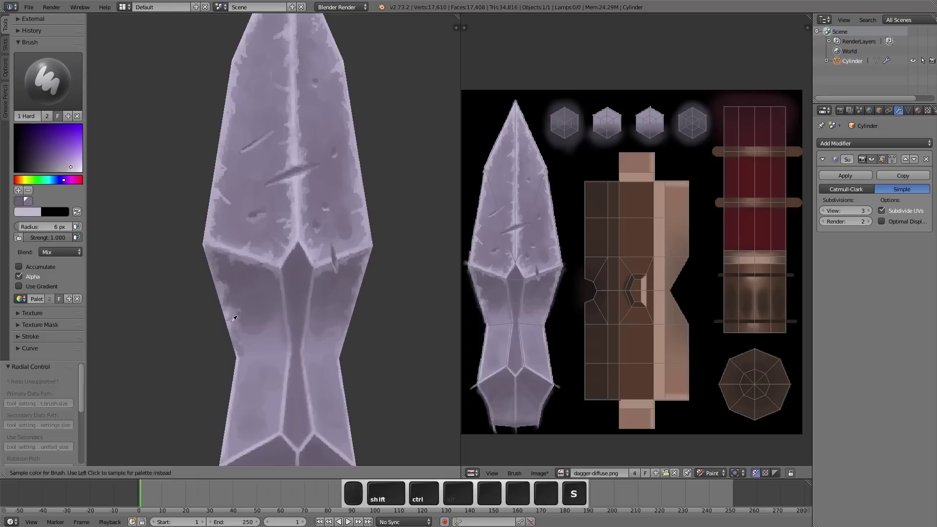
key(s)
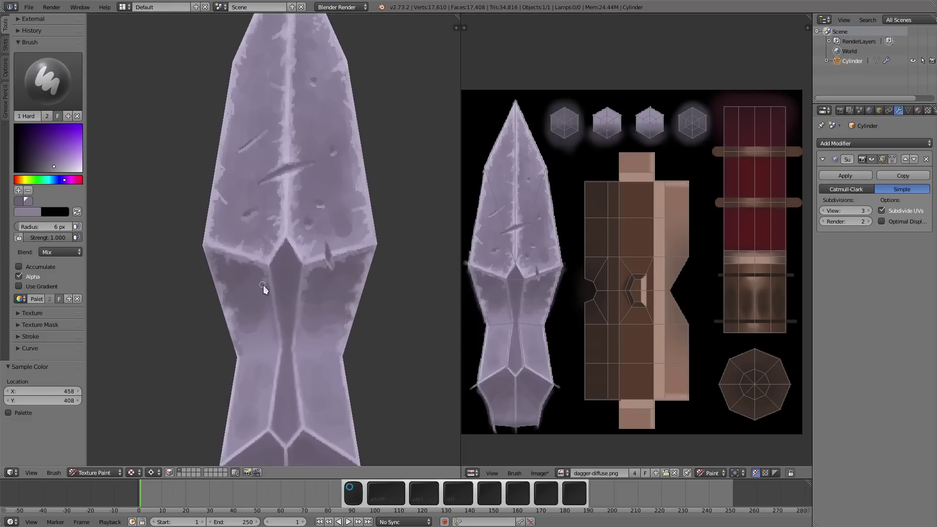
key(f)
click(292, 269)
Sample a light lavender and set a 6 px brush for the lower blade.
key(s)
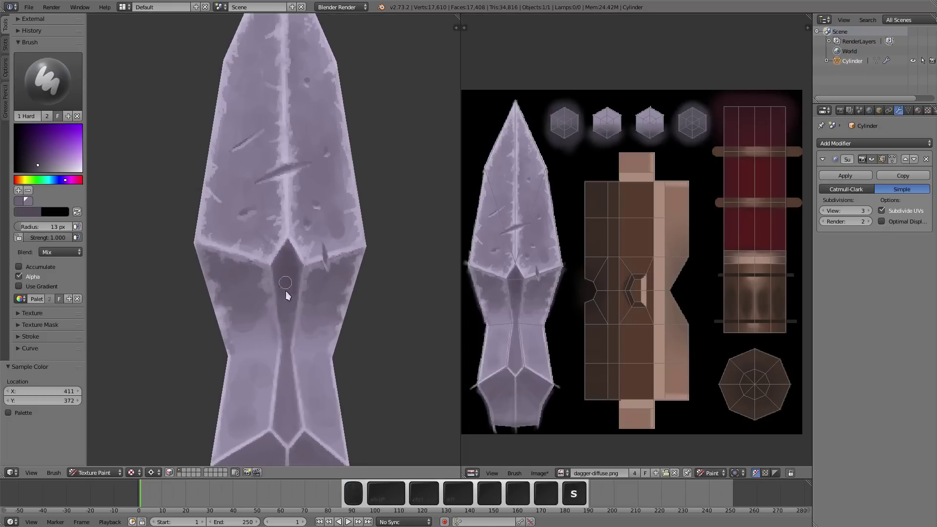
ctrl+middle_drag(287, 292, 314, 195)
key(f)
click(326, 174)
key(s)
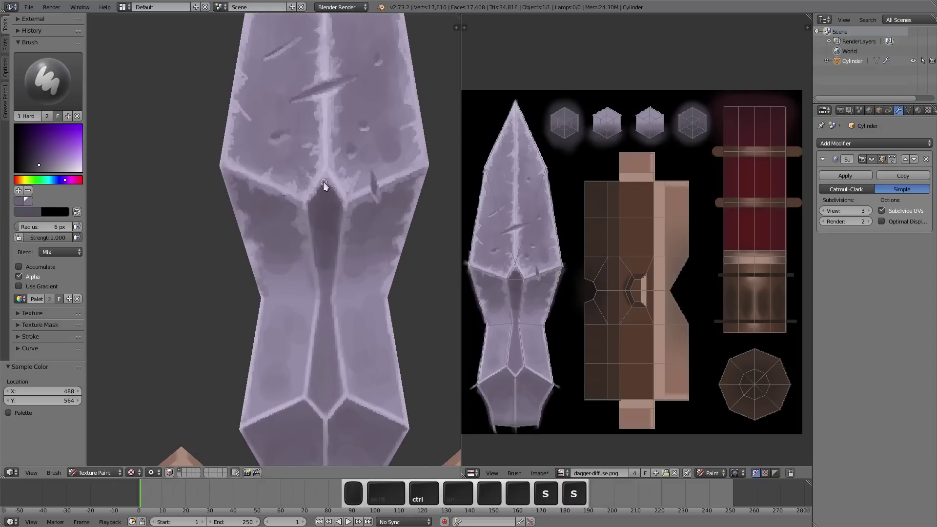
Paint light lavender edge highlights on the lower blade with a roughly 13 px brush.
scroll(341, 156, down, 2)
scroll(345, 151, up, 3)
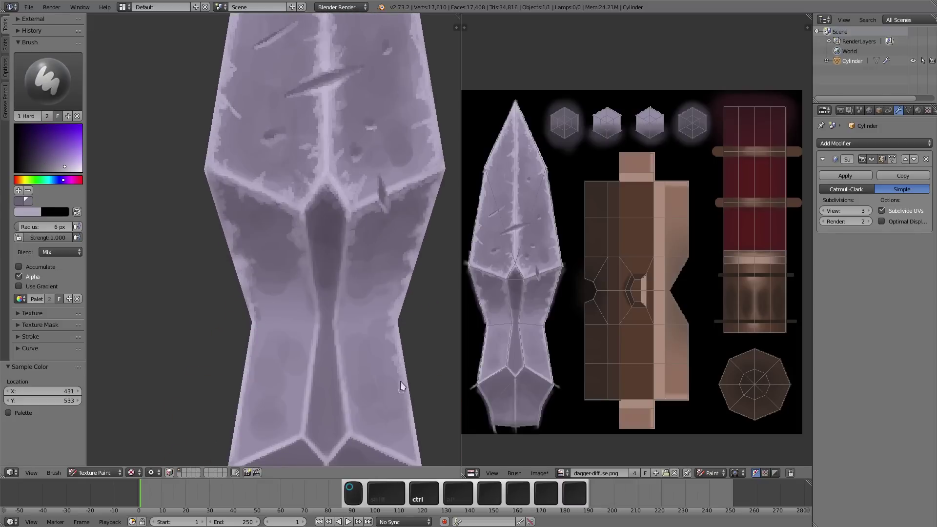
scroll(400, 386, down, 2)
scroll(198, 364, up, 2)
scroll(207, 288, down, 2)
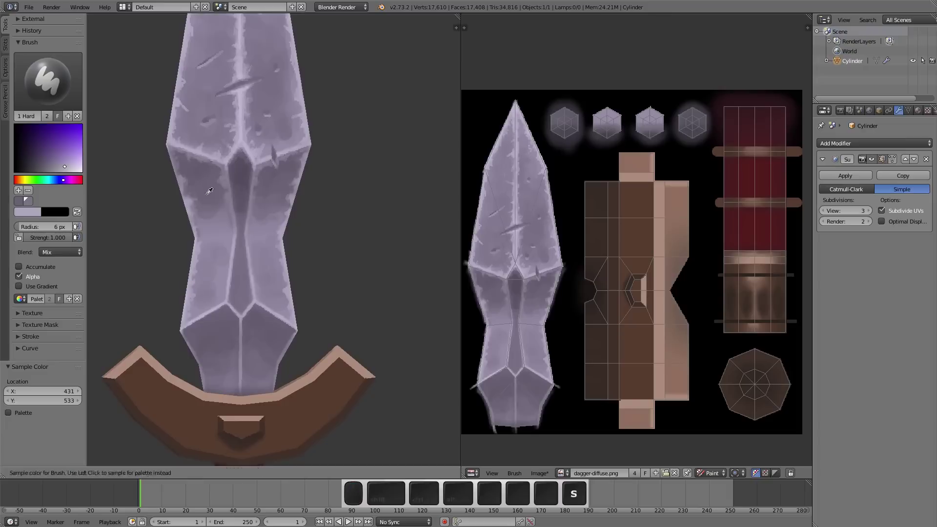
key(s)
scroll(215, 196, down, 2)
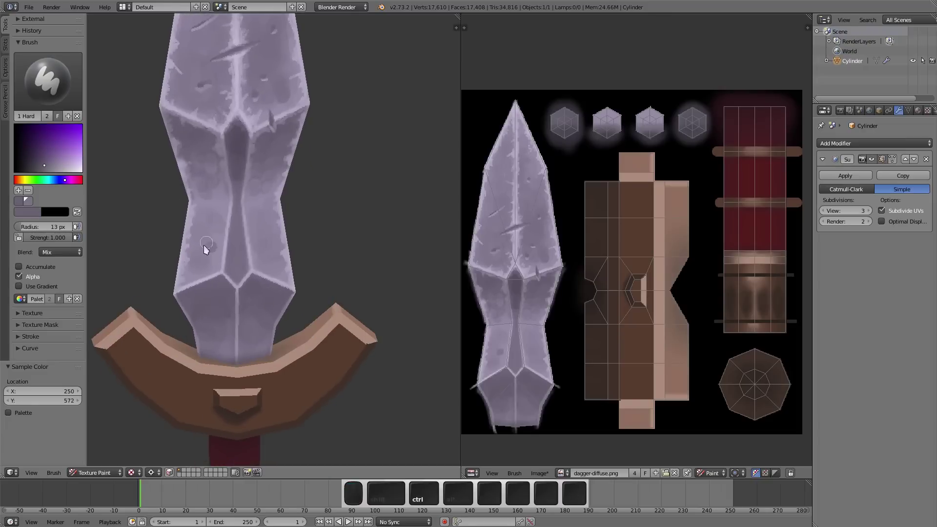
key(s)
scroll(240, 147, up, 1)
scroll(249, 173, up, 3)
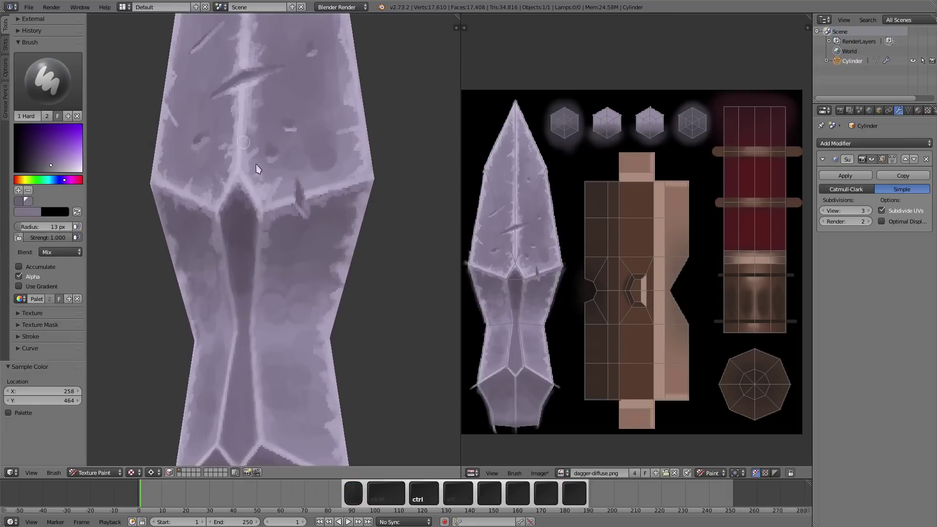
Sample a lighter lilac and paint soft worn patches with a 17 px brush.
key(s)
scroll(264, 422, down, 2)
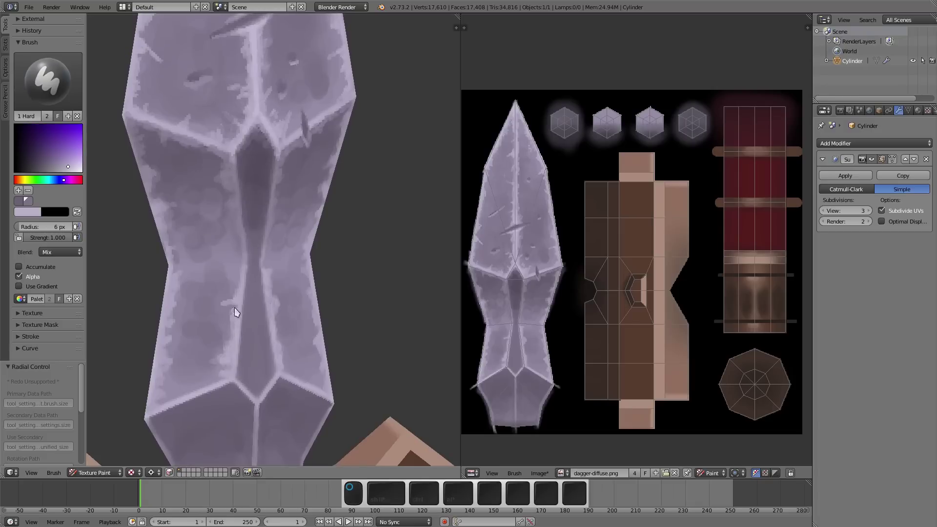
scroll(293, 298, down, 1)
key(s)
key(f)
click(279, 260)
Finish lower-blade highlights with an 8 px brush and pick up a warm tan colour.
key(s)
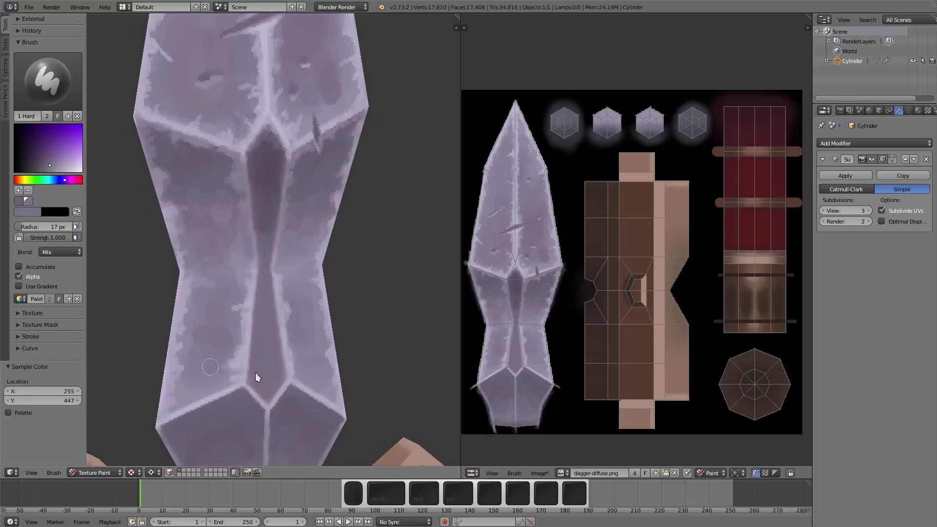
shift+scroll(181, 236, down, 2)
scroll(218, 286, up, 2)
key(s)
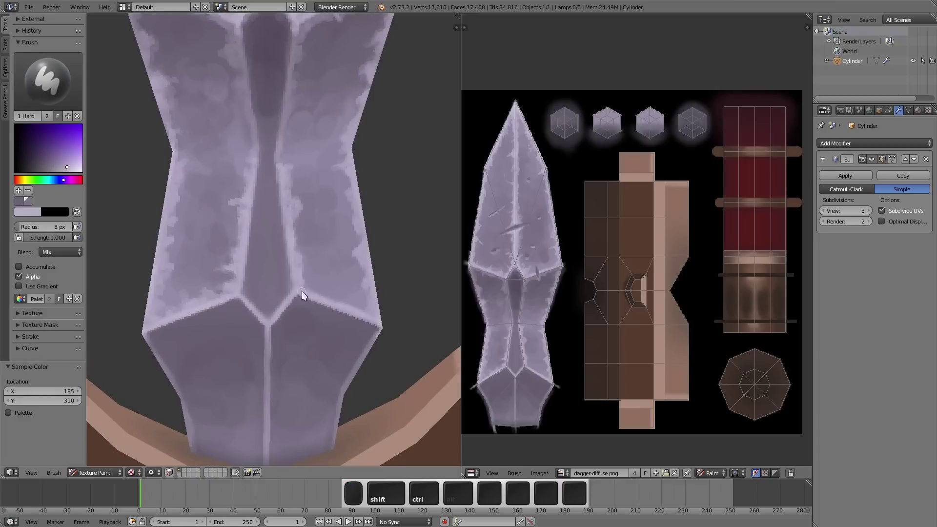
key(s)
middle_drag(335, 265, 289, 221)
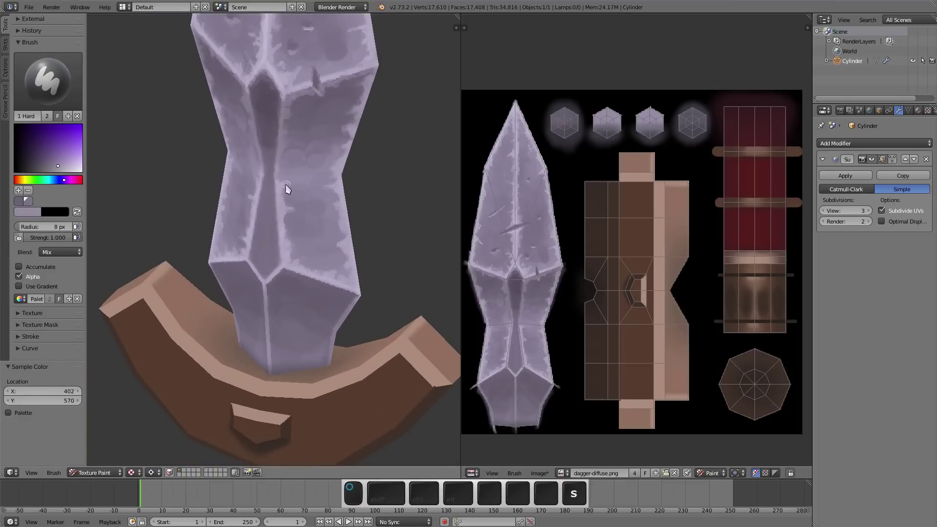
Sample a brown tone and dab faint brown stains near the guard with a 17 px brush.
key(s)
middle_drag(288, 209, 247, 229)
scroll(241, 200, down, 3)
key(s)
scroll(272, 300, up, 3)
key(f)
click(272, 299)
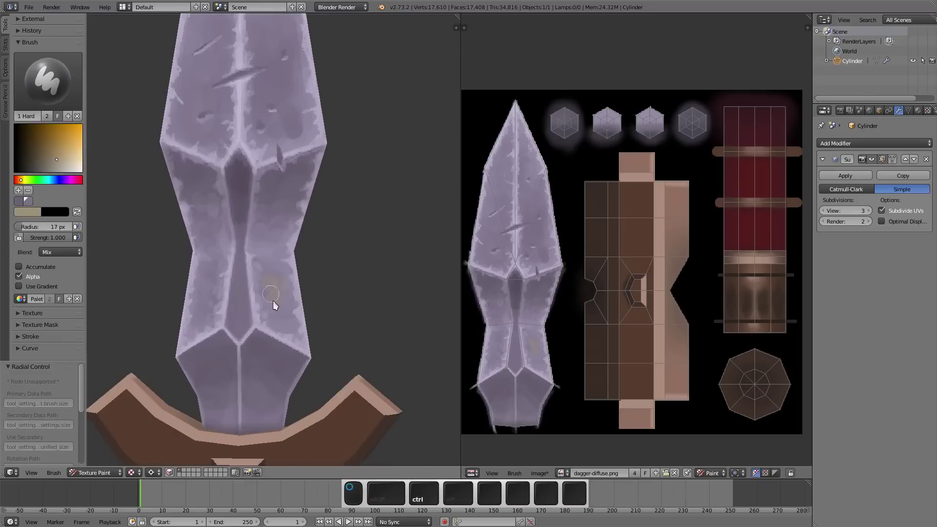
mouse_move(272, 299)
shift+middle_down()
mouse_move(256, 105)
mouse_move(291, 195)
shift+middle_up()
Sample reddish-grey and reddish tones from the blade while orbiting around it.
key(s)
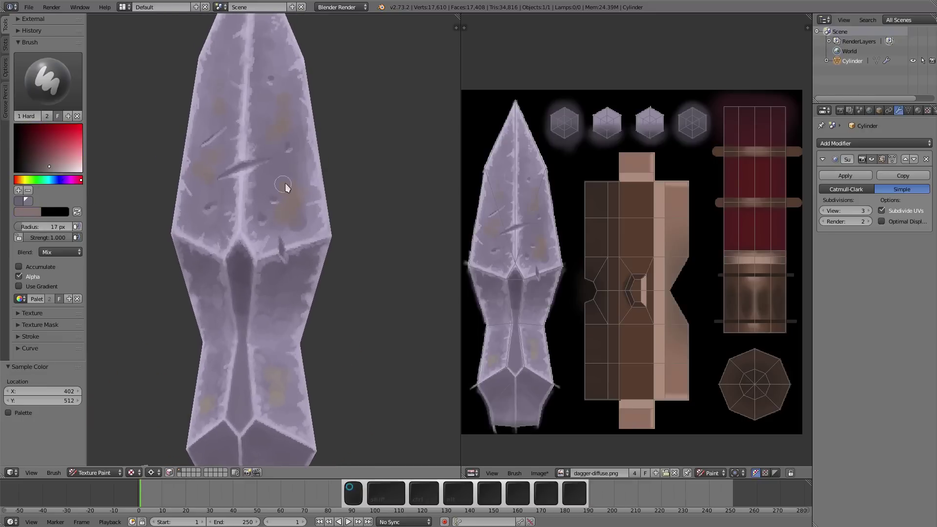
middle_drag(279, 229, 300, 161)
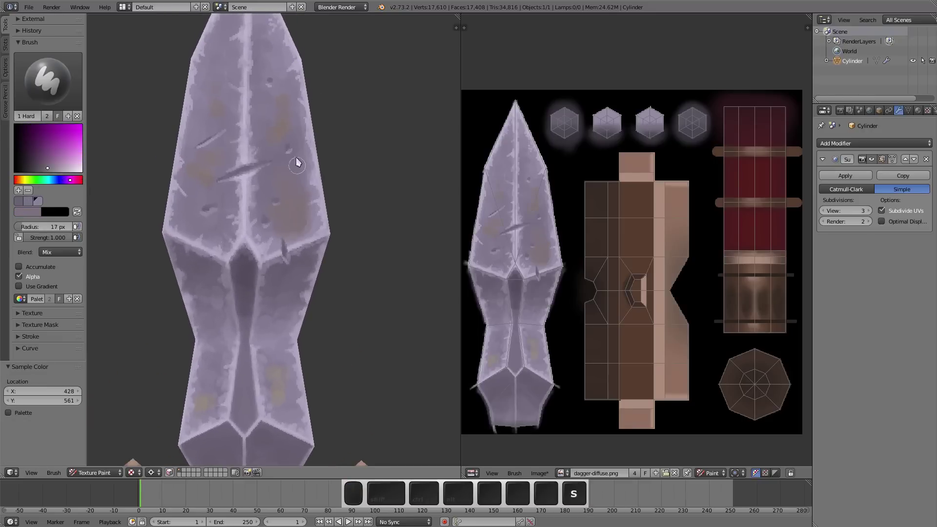
key(s)
key(s)
mouse_move(278, 234)
middle_down()
mouse_move(210, 194)
mouse_move(273, 114)
mouse_move(314, 87)
middle_up()
key(s)
key(s)
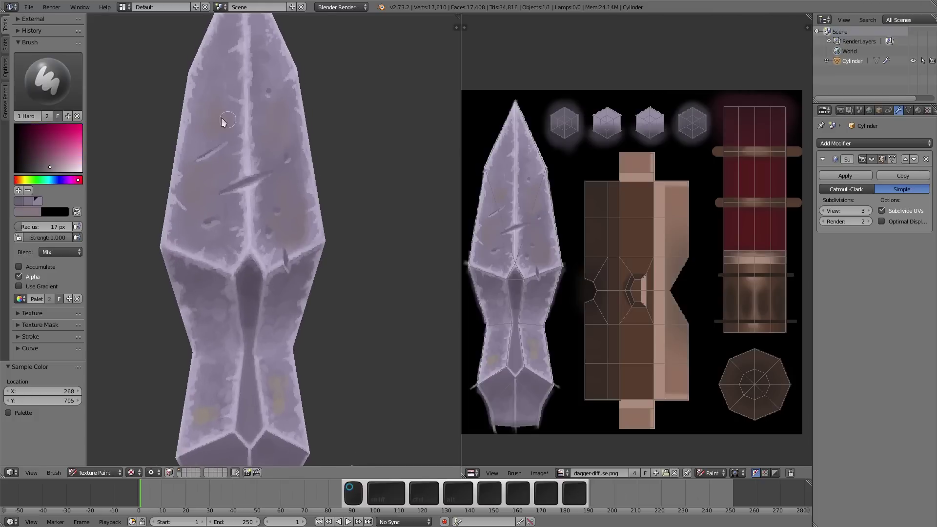
mouse_move(224, 120)
middle_down()
mouse_move(209, 119)
mouse_move(251, 130)
middle_up()
key(s)
shift+scroll(222, 320, down, 5)
key(s)
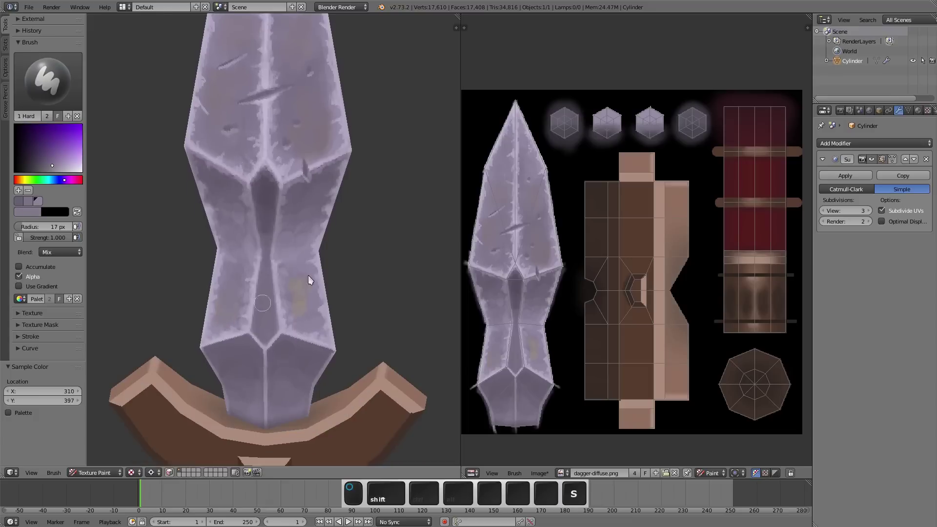
Paint small dark dents on the blade using 6, 4, 14 and 11 px brushes.
key(s)
key(s)
key(f)
click(286, 272)
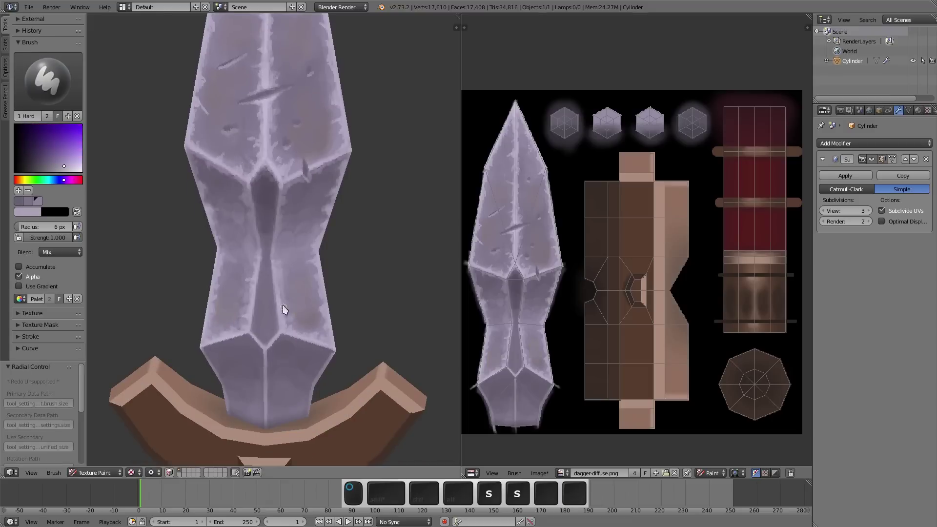
mouse_move(283, 309)
middle_down()
mouse_move(266, 339)
mouse_move(208, 316)
mouse_move(236, 318)
mouse_move(310, 184)
mouse_move(298, 121)
mouse_move(257, 306)
mouse_move(236, 216)
mouse_move(264, 305)
mouse_move(263, 266)
middle_up()
key(f)
click(245, 352)
Add small dark chips near the central ridge with 9, 7 and 4 px brushes.
key(s)
key(s)
key(s)
key(s)
key(f)
click(277, 318)
key(s)
key(f)
click(225, 197)
key(s)
key(f)
click(229, 210)
key(s)
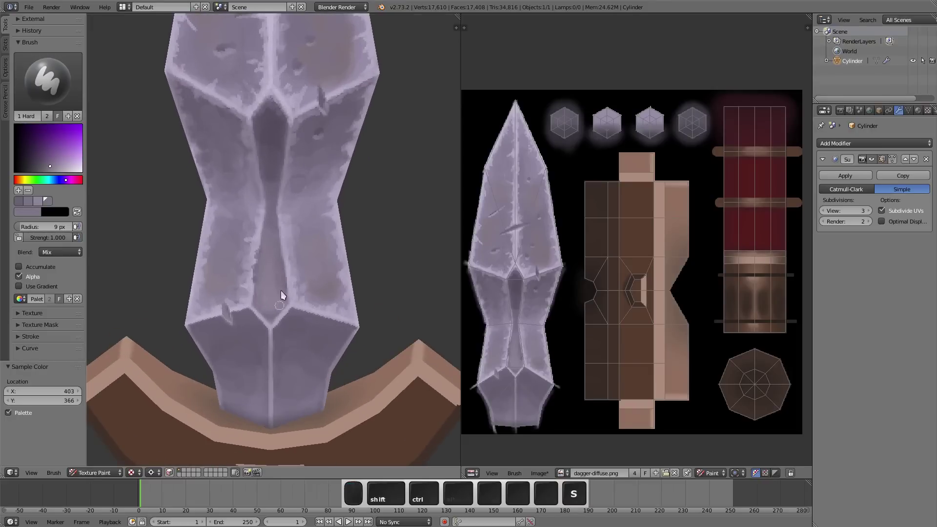
key(f)
click(262, 266)
Dab lighter and darker lilac nicks across the facets at 5, 12 and 5 px.
key(s)
key(f)
click(283, 262)
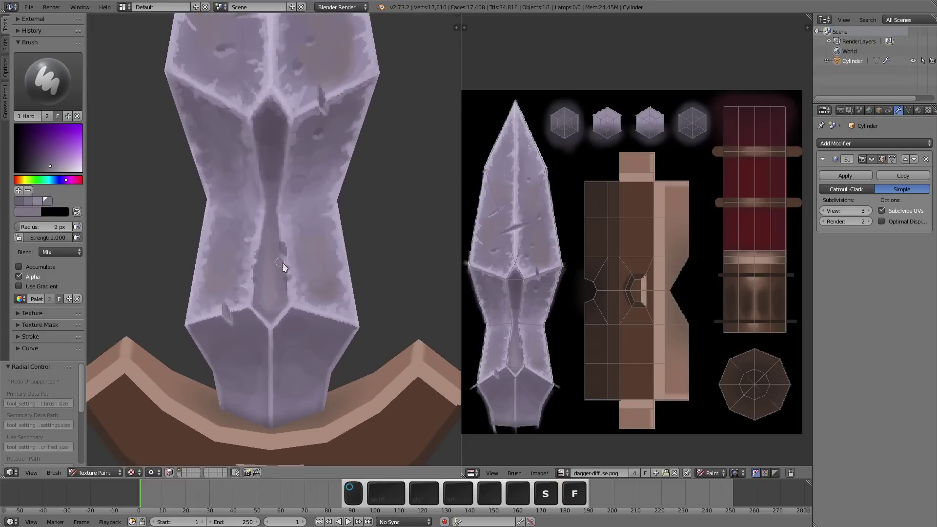
middle_drag(283, 262, 279, 257)
key(s)
middle_drag(309, 293, 331, 147)
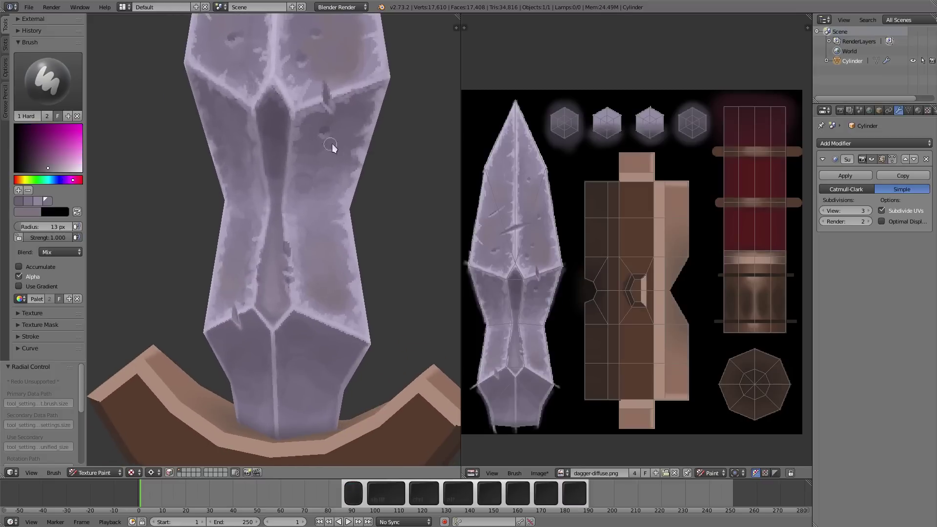
key(f)
click(345, 259)
Sample a lighter colour and paint at 10 px, then 20 px, across the whole blade and guard.
key(s)
key(f)
click(341, 251)
middle_drag(341, 251, 226, 247)
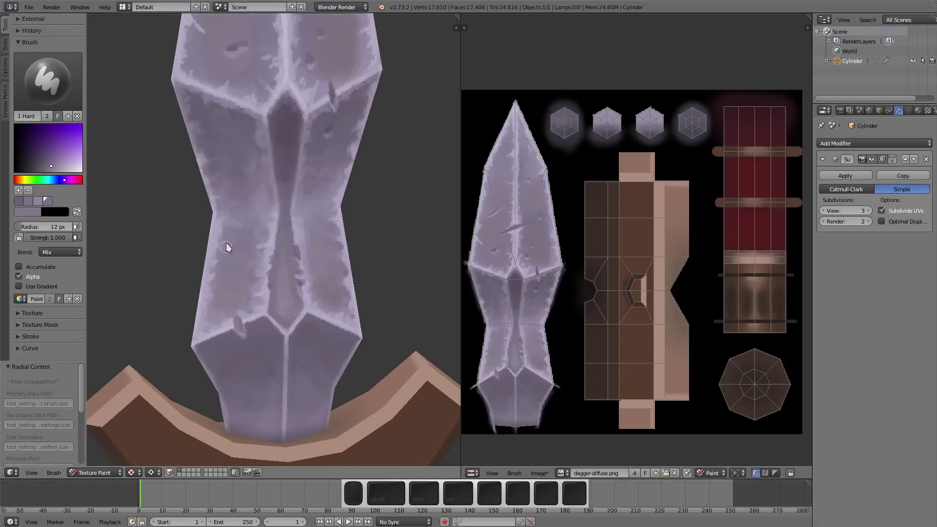
key(f)
click(270, 321)
middle_drag(269, 321, 268, 313)
key(s)
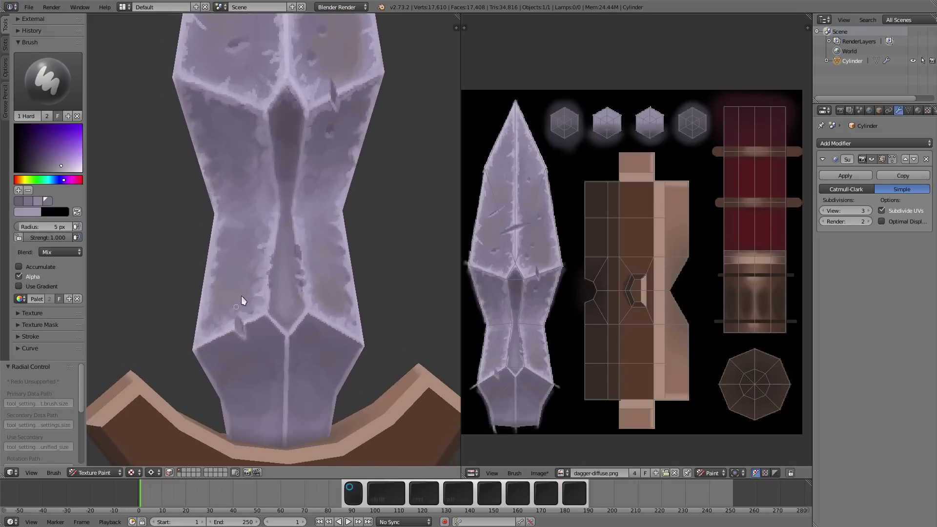
mouse_move(248, 246)
middle_down()
mouse_move(299, 190)
mouse_move(272, 278)
middle_up()
key(s)
key(f)
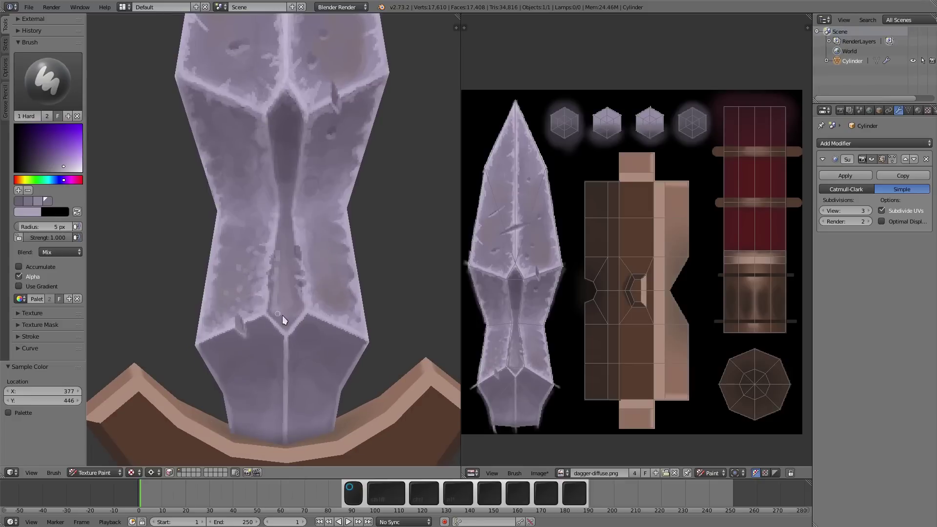
click(279, 255)
mouse_move(274, 211)
middle_down()
mouse_move(272, 125)
mouse_move(257, 352)
middle_up()
key(f)
click(253, 340)
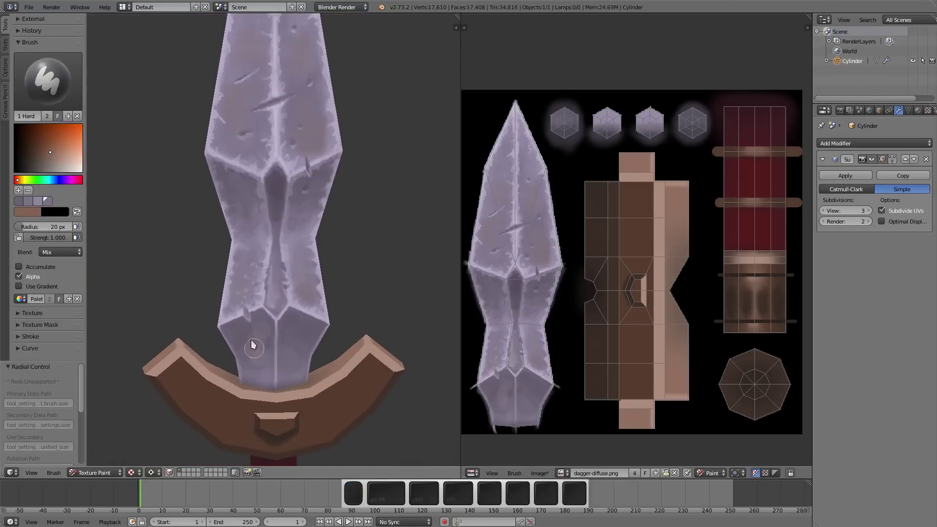
Zoom in on the blade, sample a colour and set a 6 px brush.
key(s)
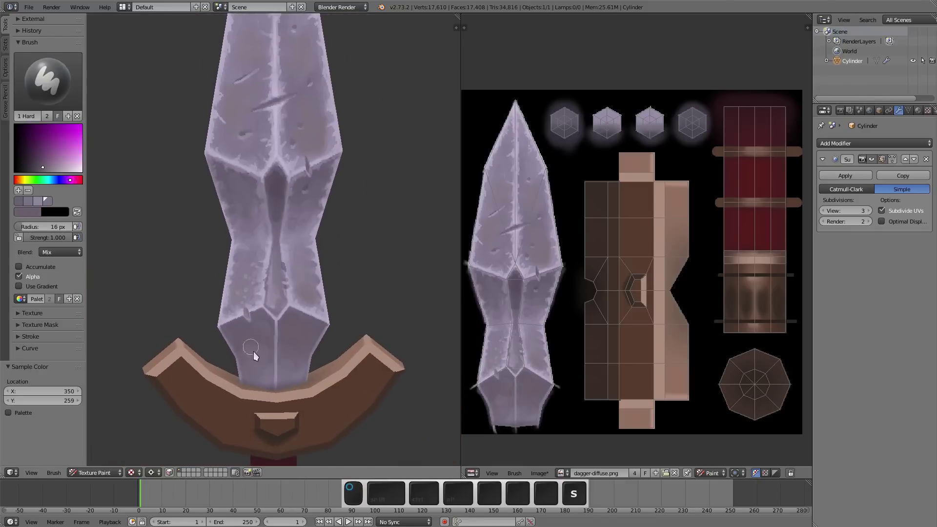
mouse_move(257, 314)
ctrl+middle_down()
mouse_move(256, 351)
mouse_move(227, 200)
mouse_move(199, 368)
mouse_move(292, 362)
ctrl+middle_up()
key(f)
key(s)
key(f)
click(220, 358)
key(s)
Restrict painting to selected faces and select all the blade's connected faces with L.
click(169, 472)
key(l)
key(s)
scroll(271, 359, up, 1)
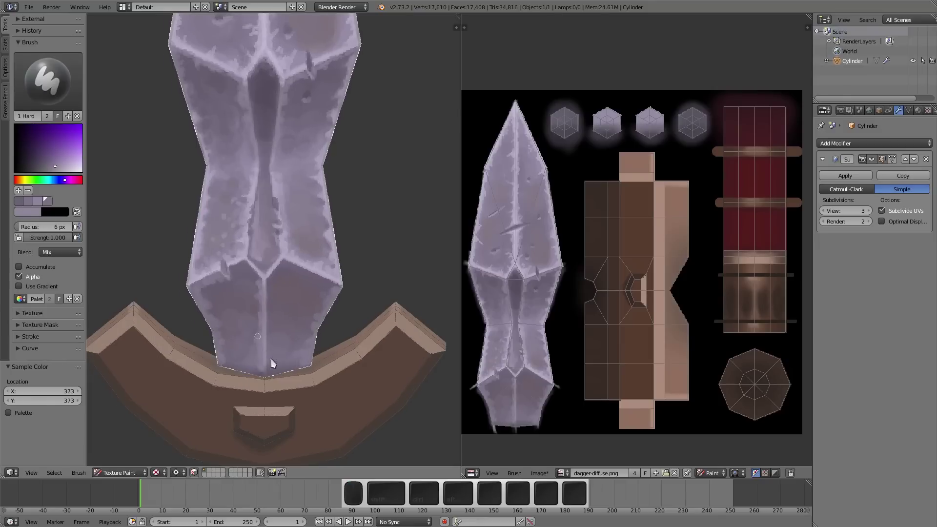
key(s)
key(s)
key(s)
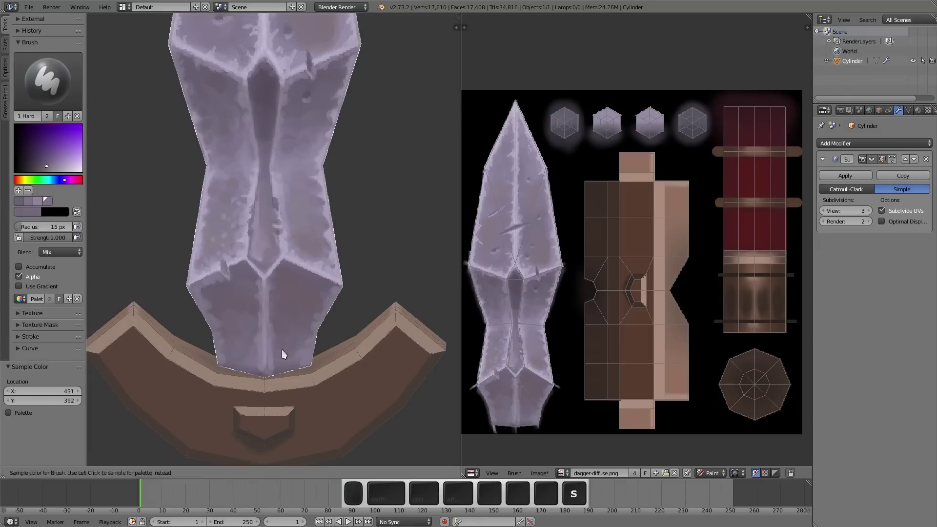
Paint fine dark scratches on the blade with 7, 5 and 3 px brushes.
key(f)
click(284, 267)
key(f)
click(247, 276)
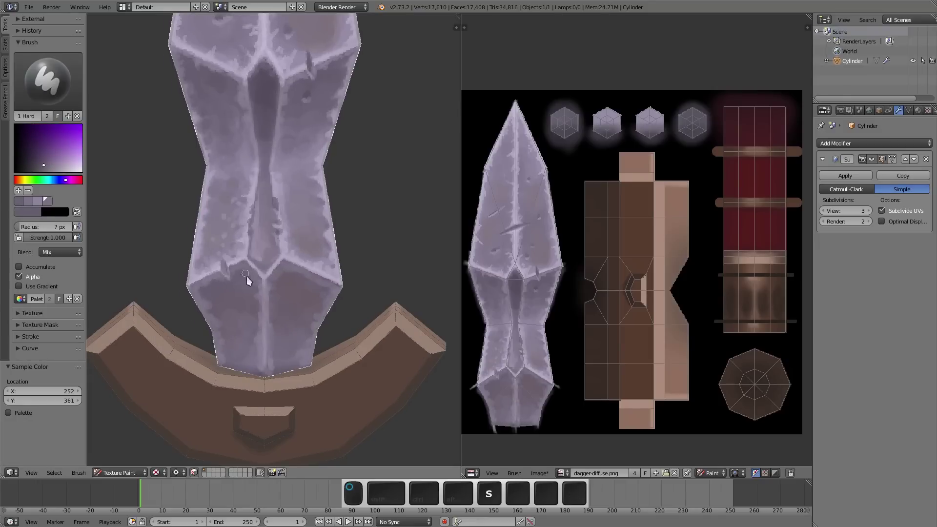
scroll(295, 276, down, 1)
key(s)
key(f)
click(280, 385)
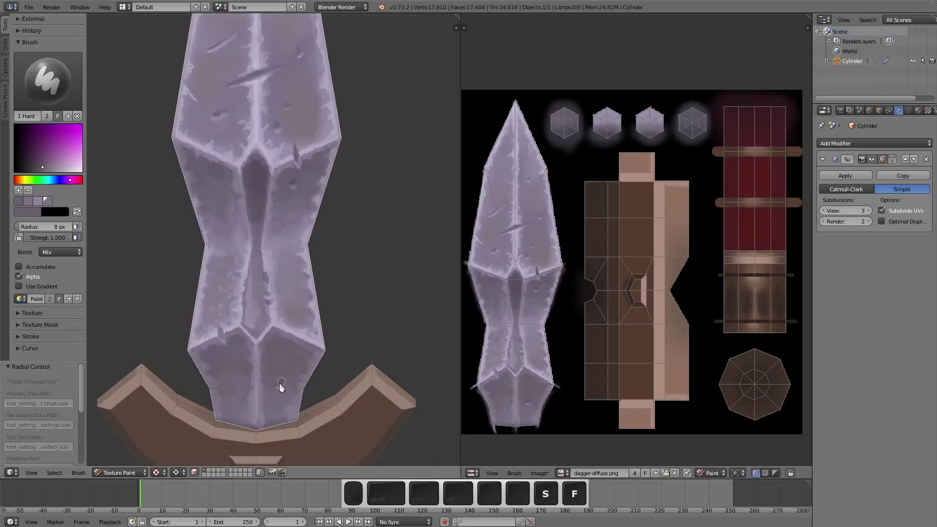
shift+scroll(232, 229, up, 5)
key(s)
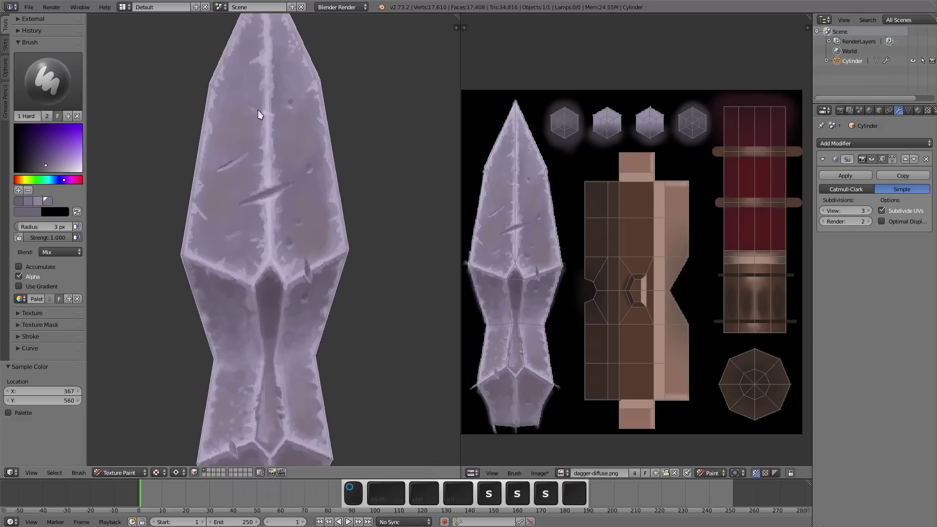
key(s)
shift+scroll(331, 166, down, 1)
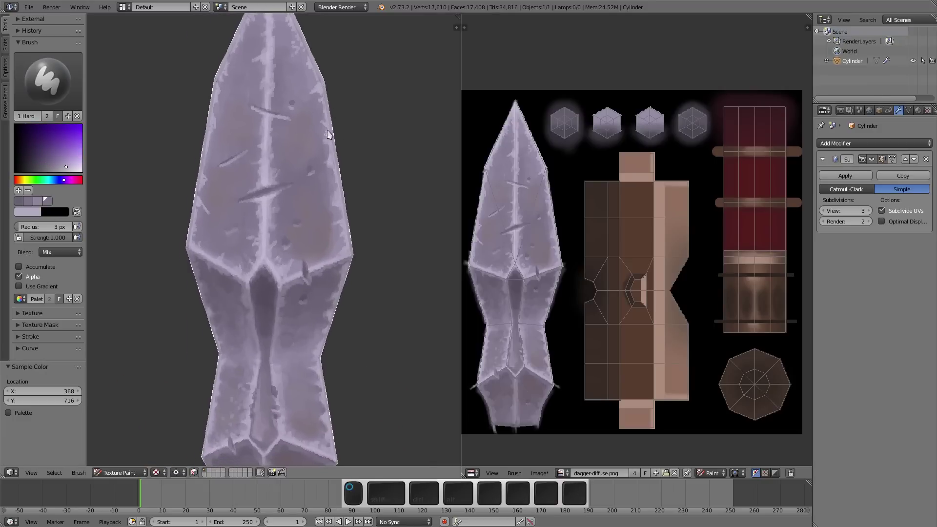
Check the blade from front and side views, then set a 16 px brush.
key(KP_3)
key(KP_1)
key(s)
key(KP_3)
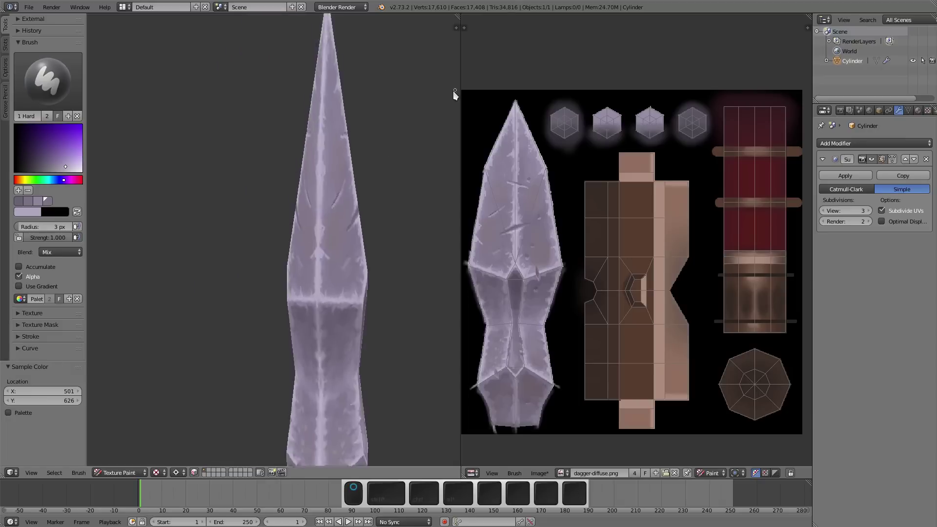
key(KP_1)
scroll(264, 205, up, 3)
key(f)
click(270, 294)
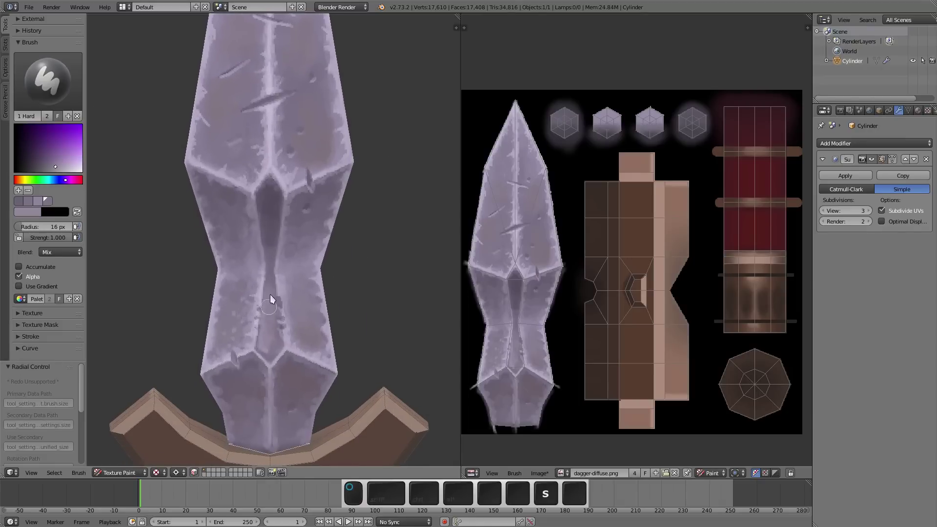
Sample a darker colour and paint small dents with a 5 px brush.
key(s)
ctrl+middle_drag(299, 287, 232, 236)
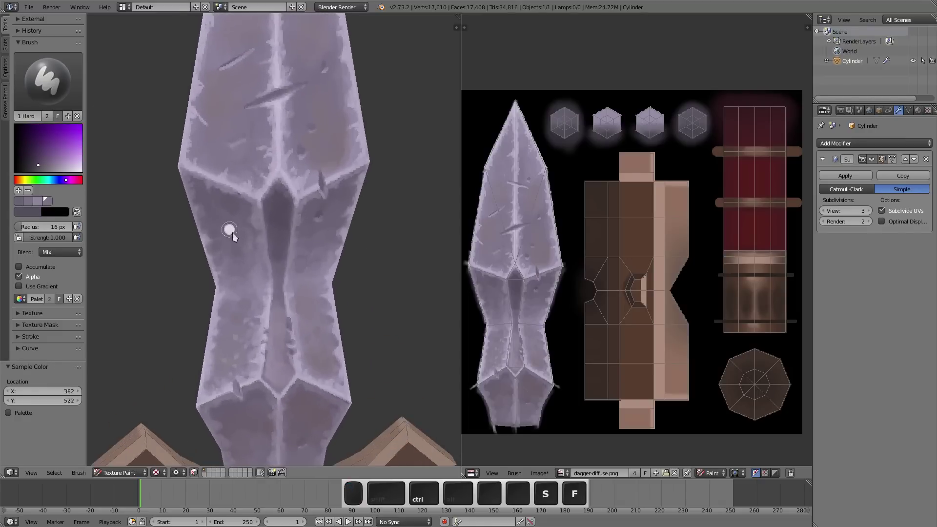
key(f)
click(230, 224)
key(f)
click(236, 254)
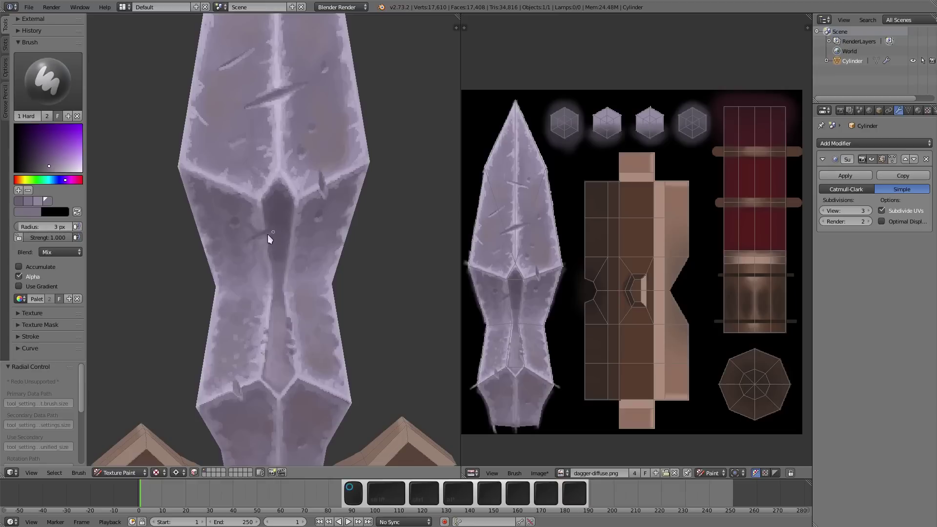
Zoom in closer and paint pale chipped edges with a 5 px brush.
ctrl+middle_drag(291, 221, 299, 192)
key(s)
key(s)
key(s)
key(f)
click(339, 192)
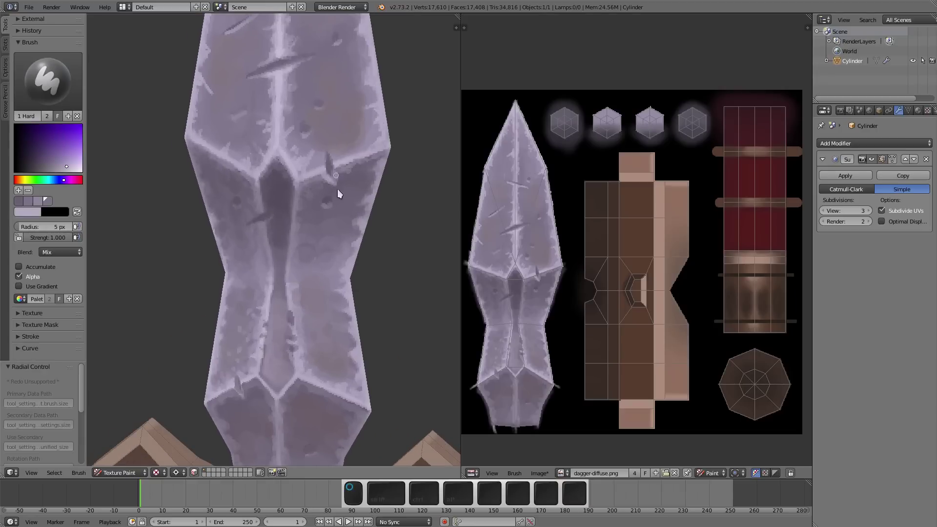
key(s)
scroll(347, 178, down, 6)
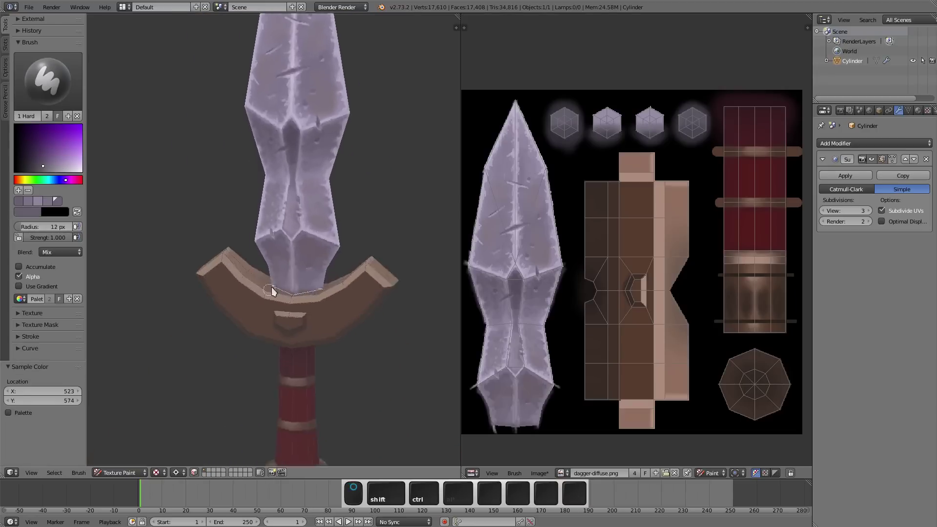
Switch to the soft brush, pick a new hue and wash colour broadly over the blade at 199 px.
scroll(300, 306, up, 5)
key(f)
click(222, 129)
scroll(222, 130, down, 4)
key(2)
click(55, 180)
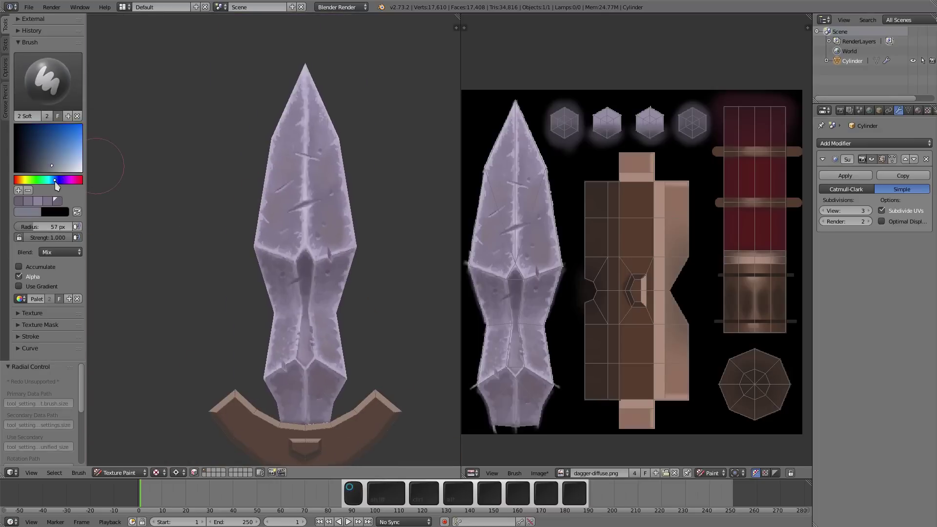
key(f)
click(297, 158)
middle_drag(297, 159, 307, 176)
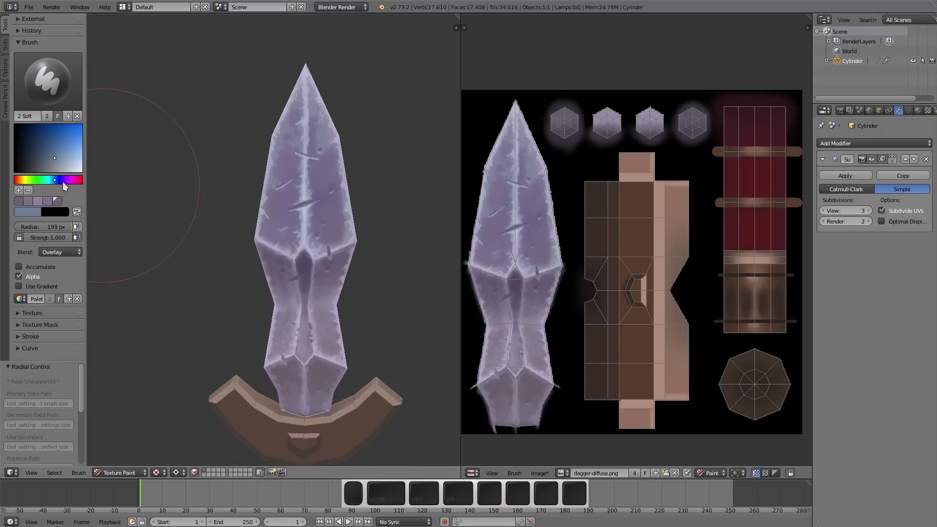
Try the Add blend mode, undo its tint strokes, and set the brush to 176 px.
click(60, 252)
click(118, 150)
key(ctrl+z)
key(ctrl+z)
key(ctrl+z)
key(ctrl+z)
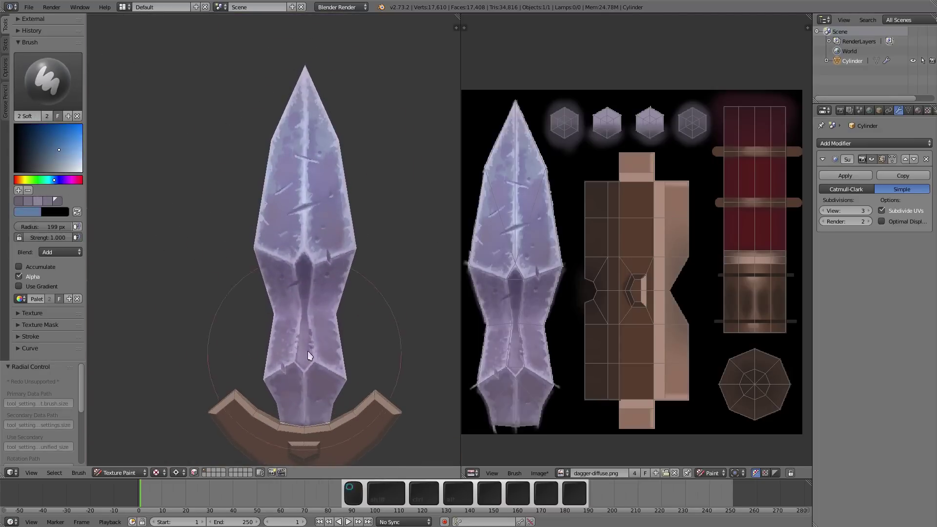
key(f)
click(301, 103)
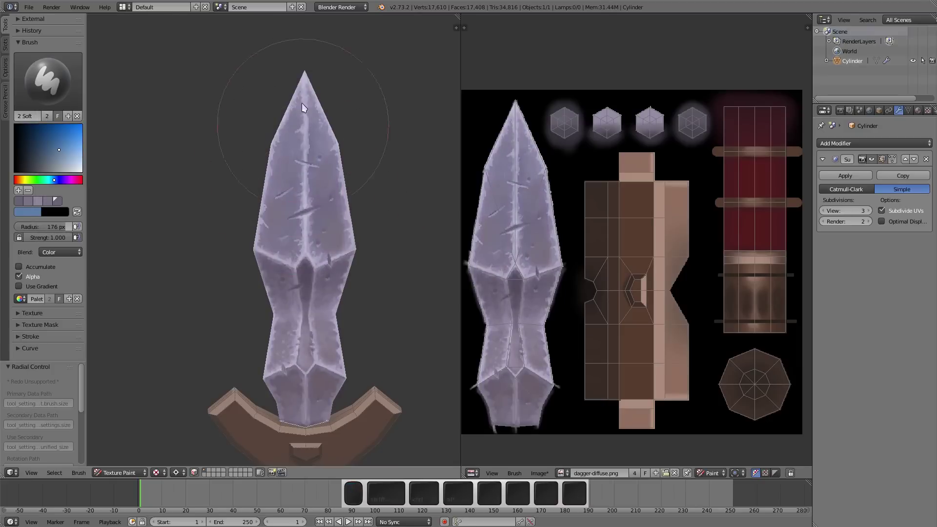
Set blending to Overlay and brush purple tints over the blade, brighter toward the upper half.
click(60, 252)
click(65, 154)
click(60, 144)
mouse_move(273, 166)
middle_down()
mouse_move(284, 151)
mouse_move(274, 166)
middle_up()
click(73, 129)
middle_drag(294, 296, 295, 174)
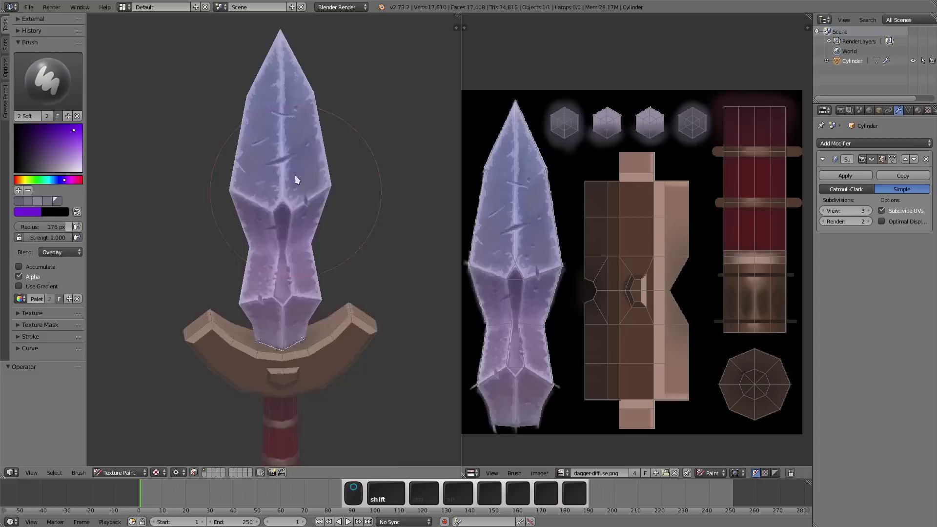
Switch back to the hard brush and shrink it for detail work.
scroll(295, 175, up, 2)
key(1)
key(f)
click(251, 232)
Zoom in on the blade and set a blue-violet brush colour at 12 px.
ctrl+middle_drag(251, 232, 330, 258)
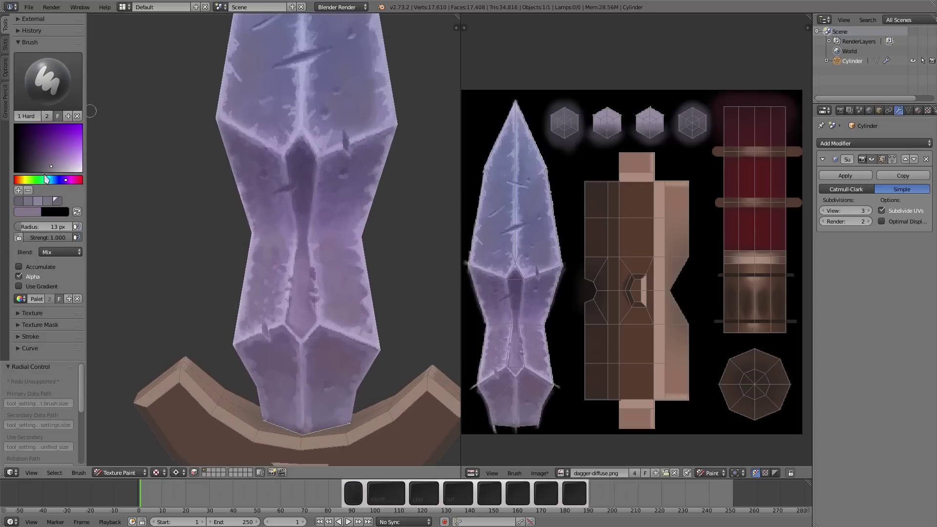
click(59, 179)
click(56, 158)
key(f)
click(268, 290)
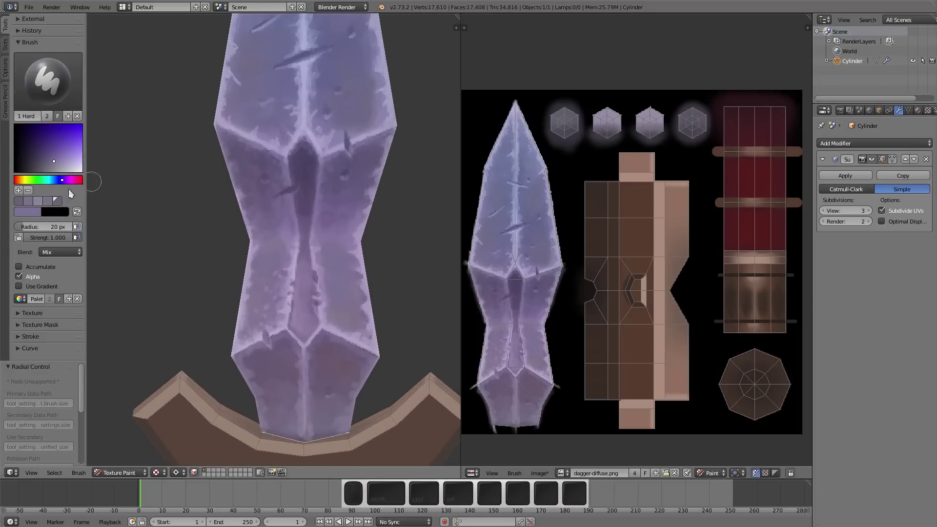
Near the blade tip, enlarge the brush to 24 px and sample blade colours.
key(s)
shift+scroll(253, 187, up, 5)
key(s)
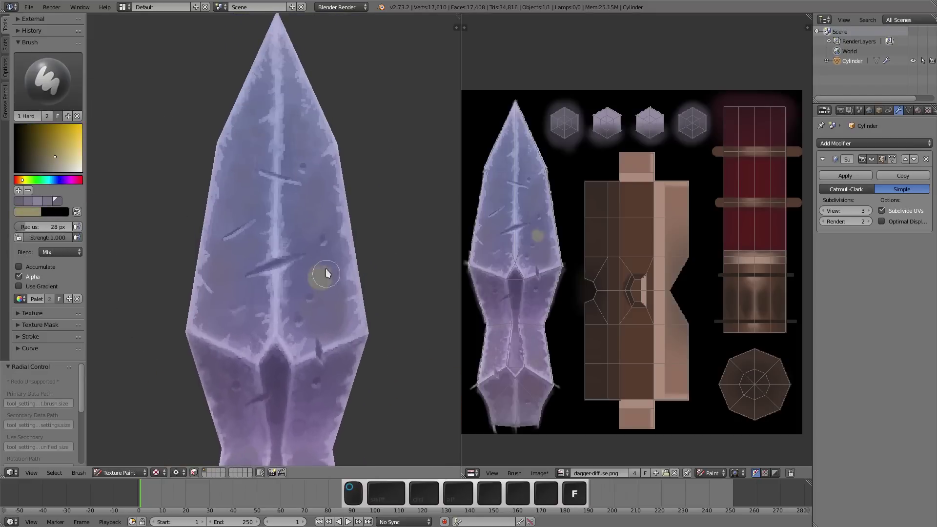
key(f)
click(322, 281)
key(s)
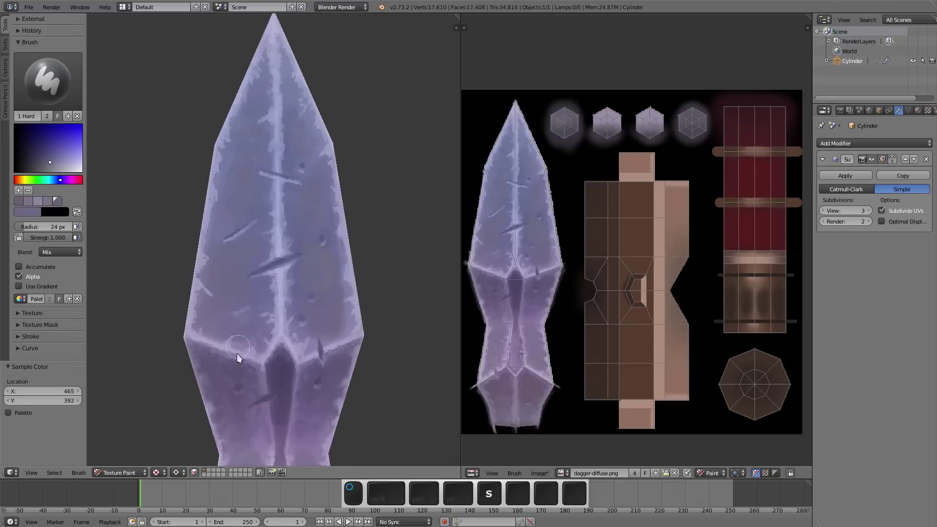
shift+scroll(240, 356, down, 6)
key(f)
click(337, 376)
On the lower blade and guard, sample a lighter blade colour with brush sizes 21 px, then 6 px.
key(s)
shift+scroll(337, 400, up, 1)
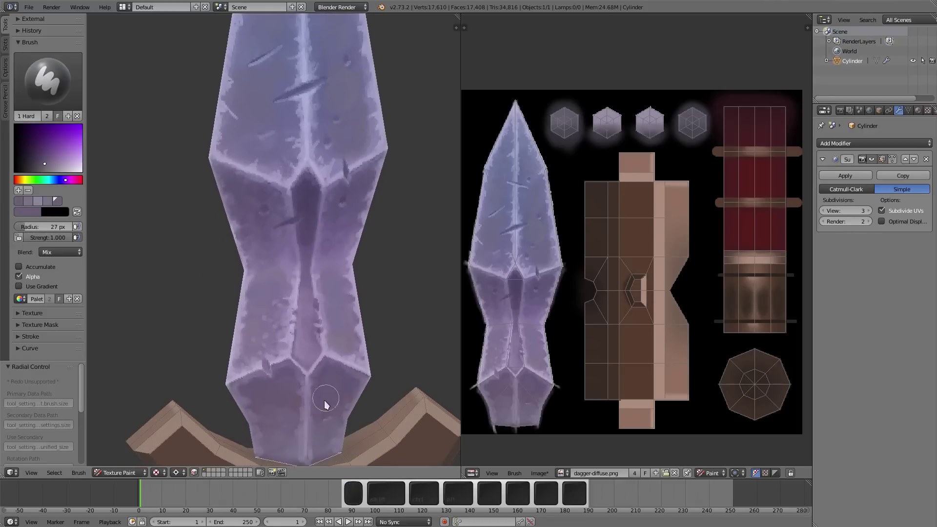
key(s)
key(f)
click(249, 401)
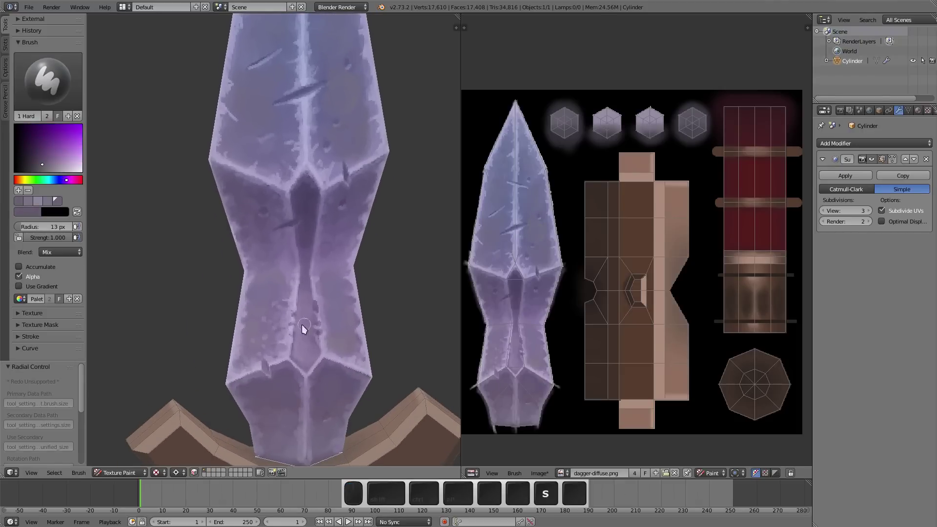
scroll(250, 203, down, 4)
scroll(288, 344, up, 4)
key(s)
key(f)
click(294, 239)
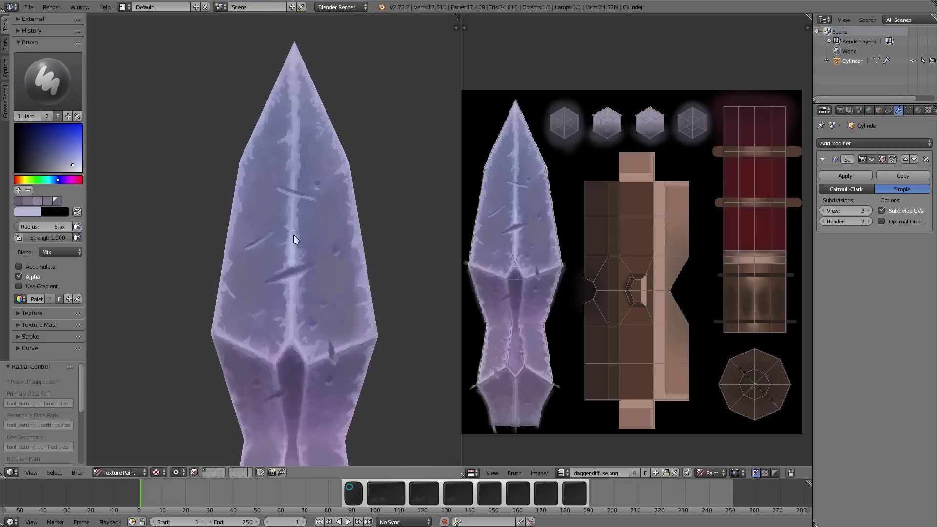
Paint a light highlight along the blade's left edge, then sample a darker colour at 5 px.
mouse_move(240, 164)
mouse_down()
mouse_move(246, 183)
mouse_move(222, 273)
mouse_up()
middle_drag(313, 254, 356, 248)
mouse_move(340, 153)
middle_down()
mouse_move(369, 301)
mouse_move(365, 335)
mouse_move(296, 293)
middle_up()
key(s)
key(f)
click(304, 317)
key(s)
On the lower blade section, set the brush to 14 px and resample a purple from the blade.
key(s)
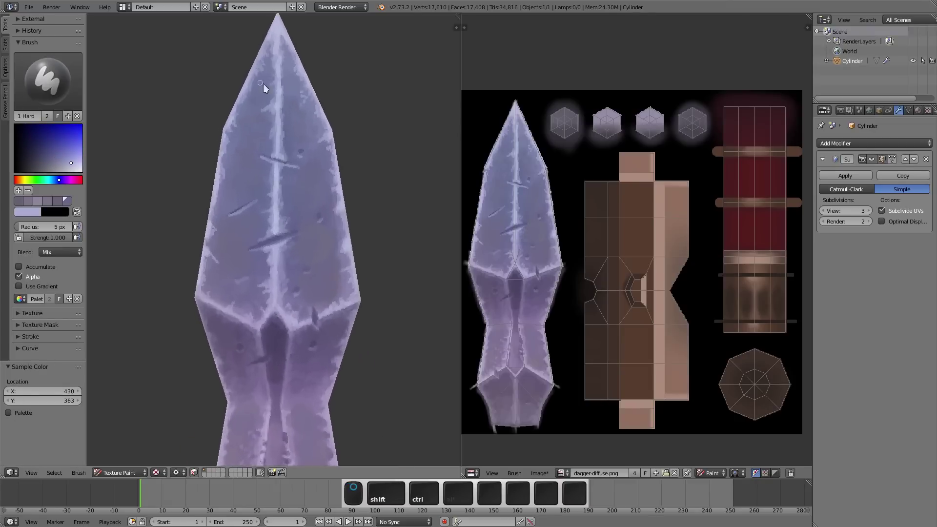
ctrl+middle_drag(265, 88, 296, 236)
key(s)
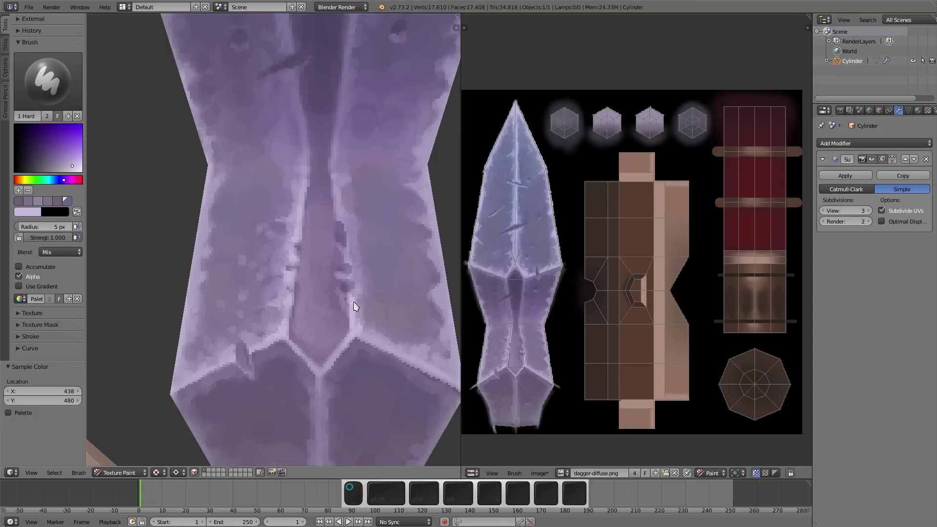
mouse_move(355, 306)
ctrl+middle_down()
mouse_move(350, 177)
mouse_move(401, 255)
ctrl+middle_up()
key(f)
click(407, 308)
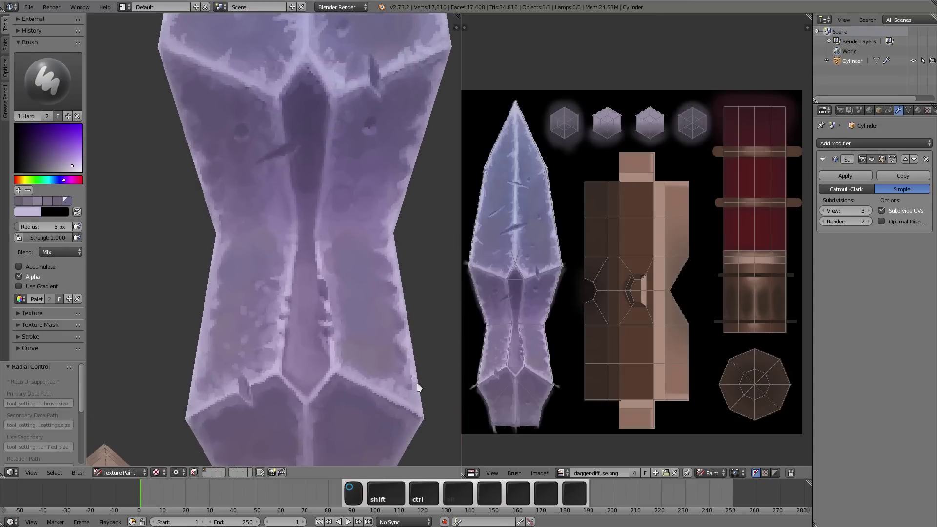
ctrl+middle_drag(205, 330, 211, 322)
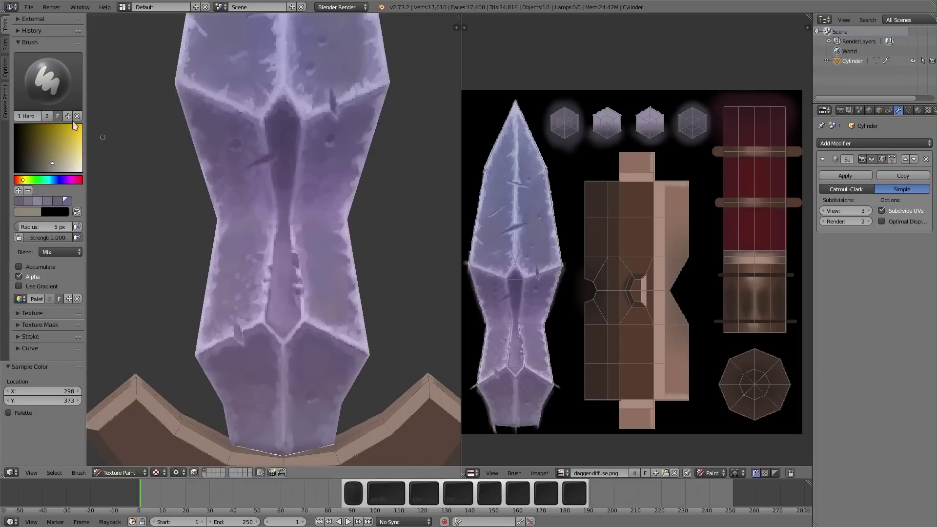
key(s)
scroll(234, 265, down, 2)
key(s)
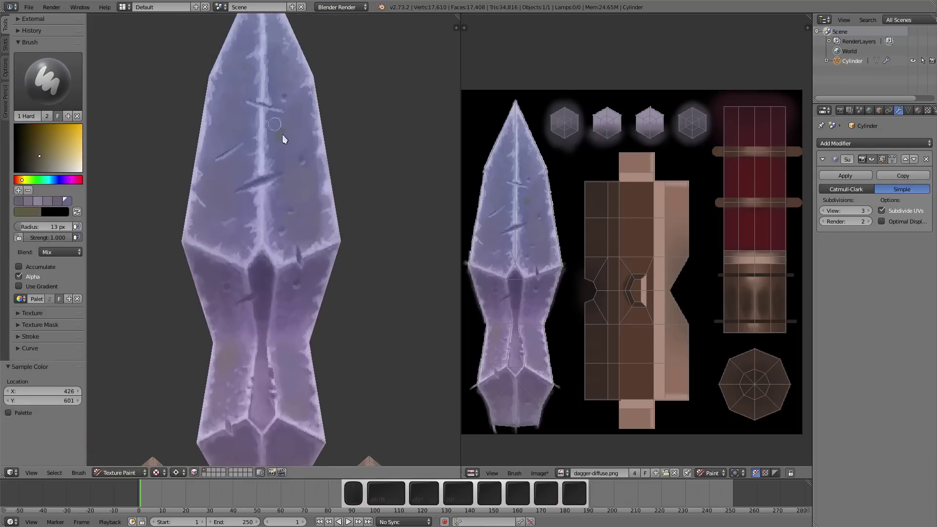
key(s)
mouse_move(299, 190)
ctrl+middle_down()
mouse_move(303, 166)
mouse_move(241, 450)
mouse_move(288, 381)
mouse_move(310, 321)
ctrl+middle_up()
Around the blade base, sample colours and paint small chips at 7, 3, 13 and 16 px.
key(s)
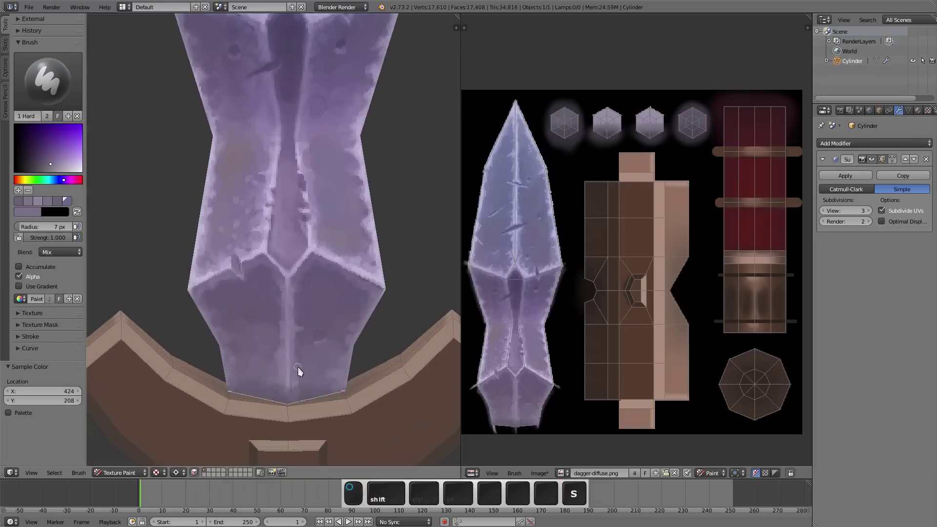
key(s)
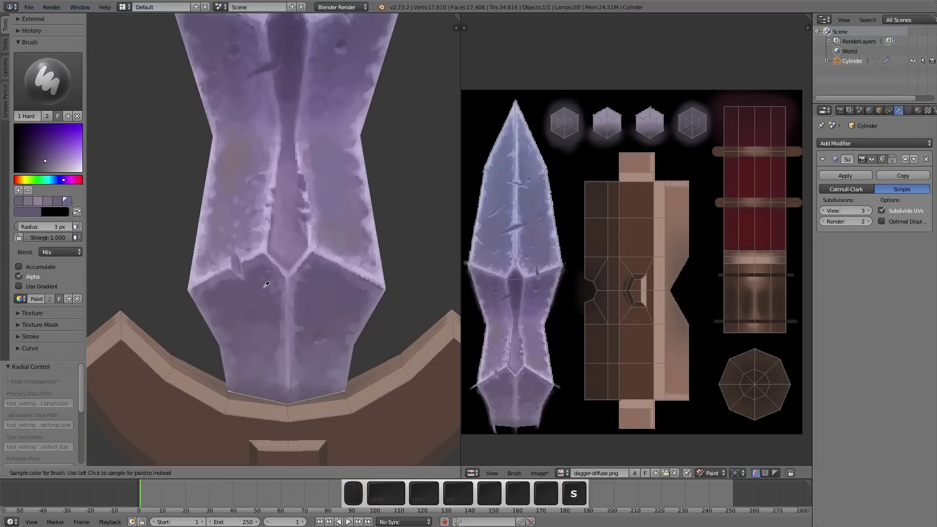
middle_drag(198, 300, 331, 289)
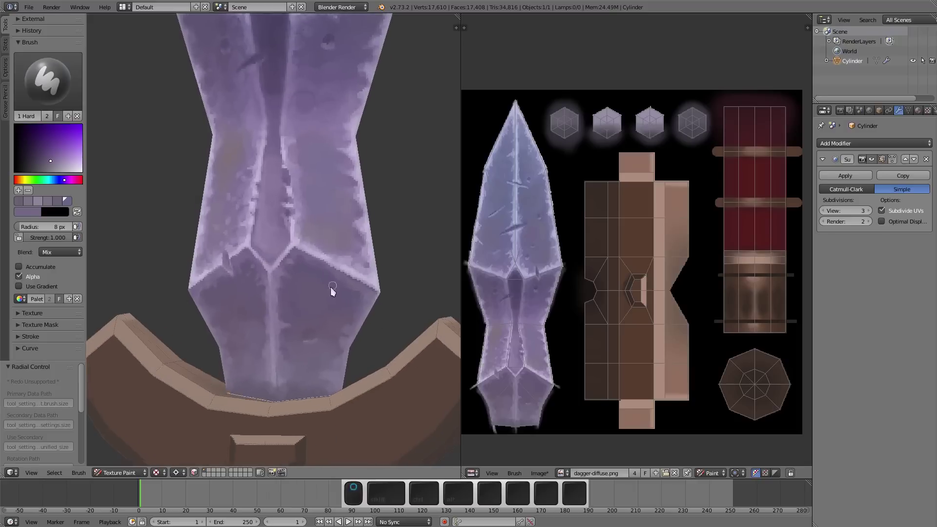
key(s)
middle_drag(345, 329, 289, 341)
key(f)
click(221, 358)
key(f)
click(257, 330)
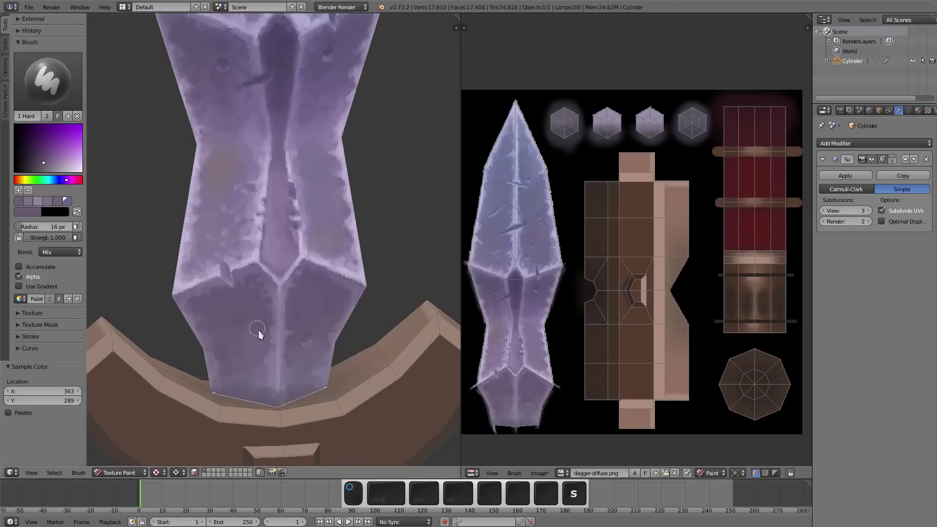
key(s)
Dab pinkish and lighter blade colours near the base with 8 px and 6 px brushes.
key(s)
mouse_move(244, 312)
middle_down()
mouse_move(301, 320)
mouse_move(272, 366)
middle_up()
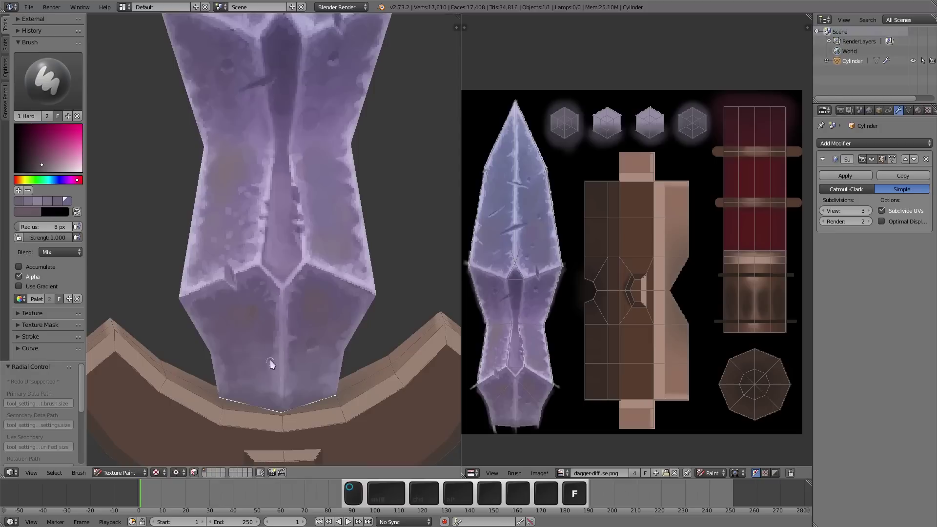
key(f)
key(s)
mouse_move(329, 364)
middle_down()
mouse_move(312, 303)
mouse_move(189, 317)
mouse_move(293, 309)
mouse_move(297, 318)
mouse_move(250, 215)
middle_up()
key(s)
key(f)
key(s)
key(s)
key(s)
key(f)
mouse_move(320, 236)
middle_down()
mouse_move(330, 286)
mouse_move(223, 286)
mouse_move(219, 192)
mouse_move(291, 280)
middle_up()
key(s)
Paint small dark dents and light spots on the blade at 8, 12, 6 and 8 px.
key(s)
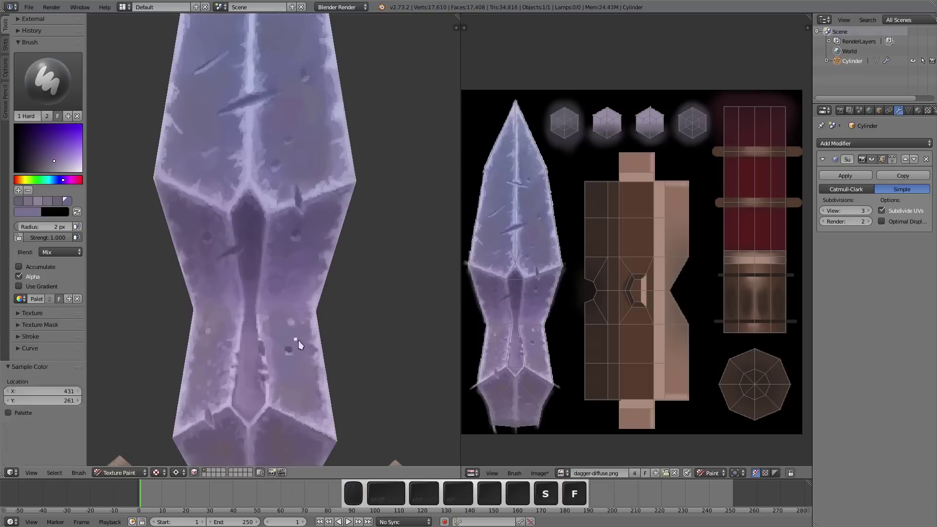
key(f)
click(297, 340)
mouse_move(298, 341)
ctrl+middle_down()
mouse_move(286, 230)
mouse_move(318, 234)
mouse_move(303, 247)
mouse_move(315, 181)
mouse_move(293, 215)
ctrl+middle_up()
key(f)
click(287, 230)
key(s)
Near the blade tip, paint lighter touches at 12 px, then sample a darker blade colour.
key(s)
key(f)
click(292, 225)
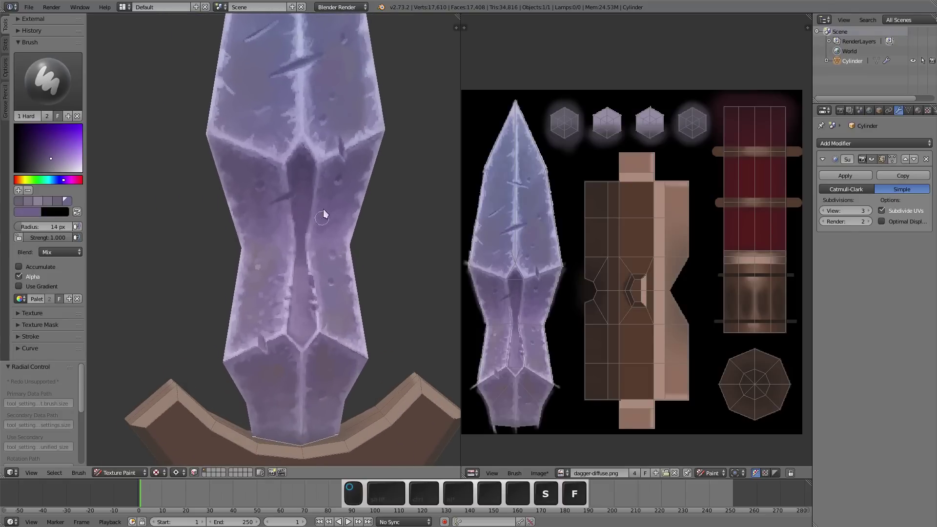
key(f)
click(286, 230)
mouse_move(224, 151)
middle_down()
mouse_move(272, 153)
mouse_move(273, 222)
middle_up()
Finish the dents and chipped edges with newly sampled blade colours at 10 px and 16 px.
key(s)
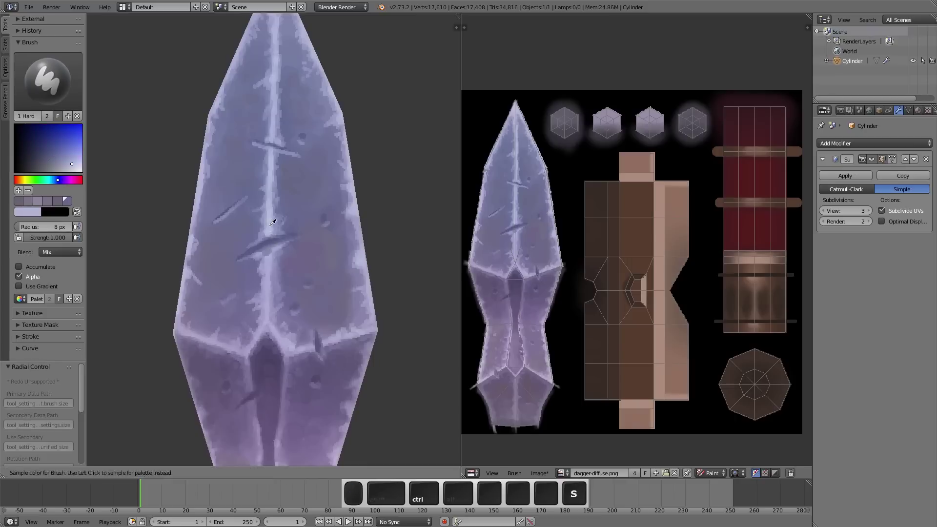
click(273, 222)
key(f)
click(280, 260)
shift+middle_drag(269, 313, 252, 306)
key(f)
click(254, 283)
key(s)
click(242, 274)
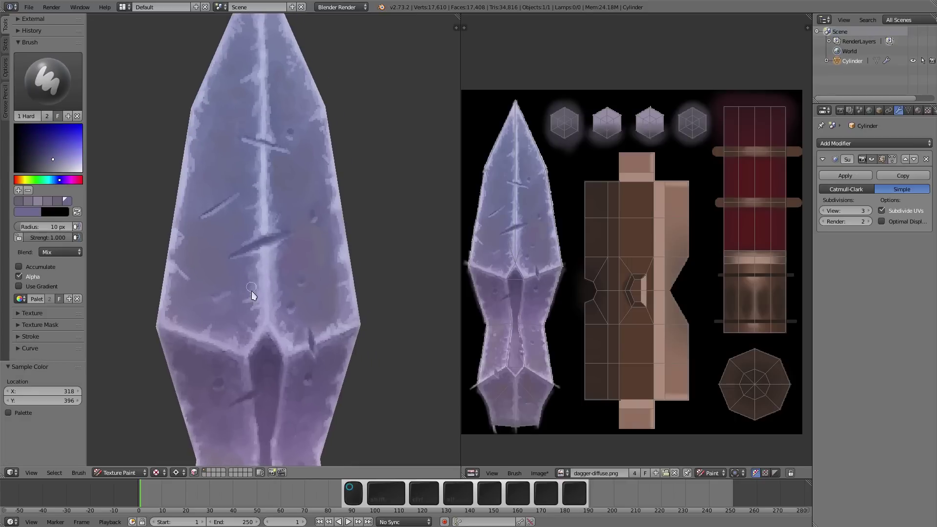
shift+middle_drag(258, 264, 254, 276)
key(s)
click(243, 303)
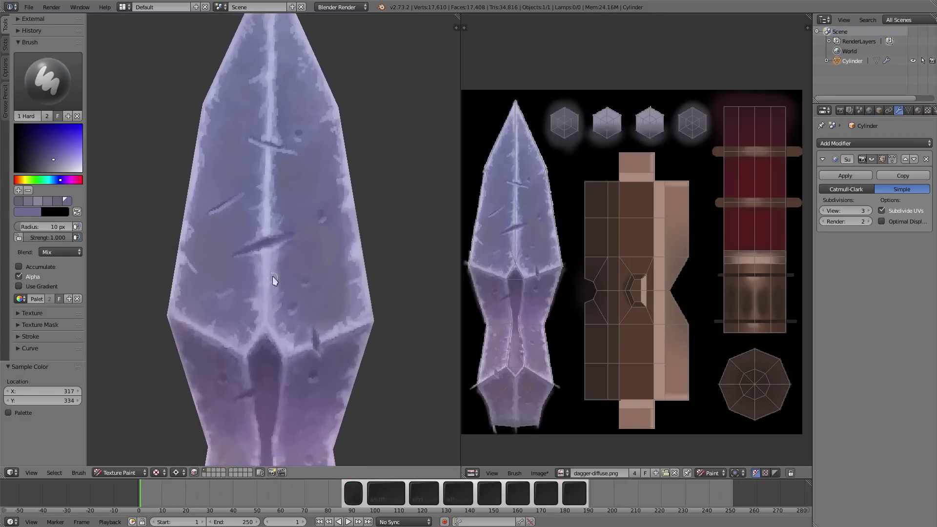
key(s)
click(297, 268)
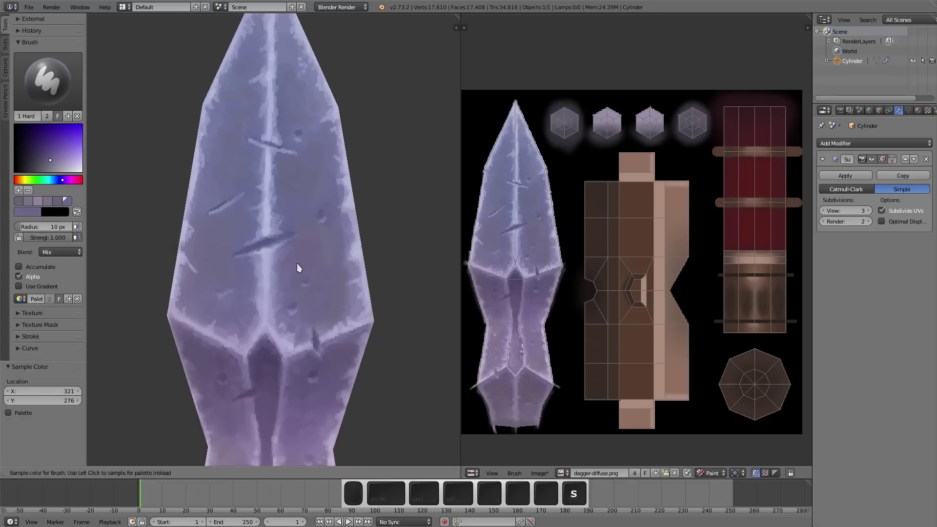
key(f)
click(272, 205)
Paint a light purple highlight near the blade tip with an 18 px brush.
key(f)
click(288, 195)
scroll(292, 192, down, 3)
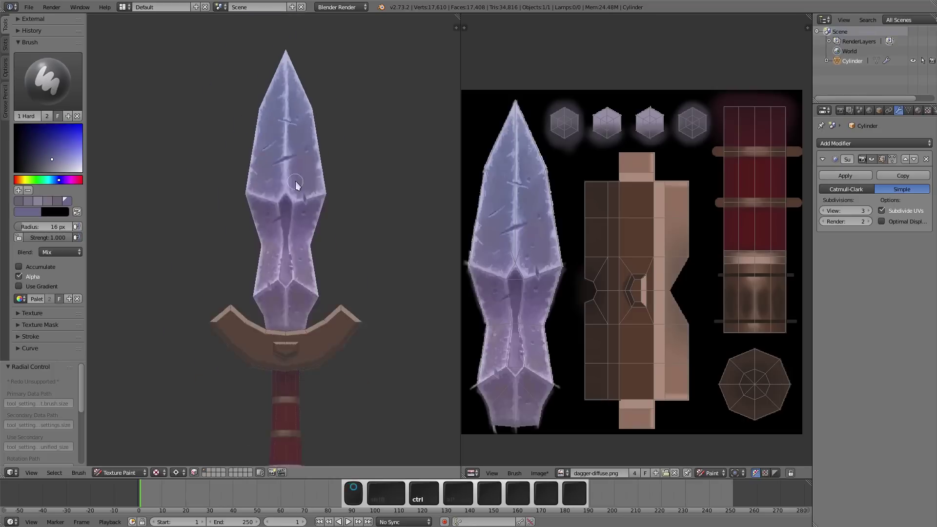
scroll(285, 217, up, 3)
shift+middle_drag(286, 217, 264, 351)
key(s)
click(259, 148)
key(f)
click(247, 199)
key(s)
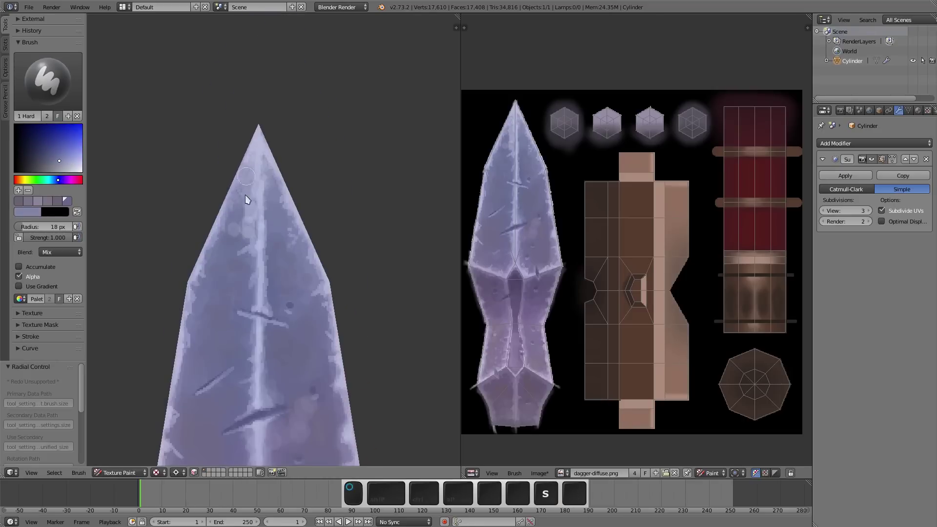
click(279, 212)
mouse_move(276, 215)
mouse_down()
mouse_move(272, 238)
mouse_move(290, 250)
mouse_up()
Sample fresh blade colours while shrinking the brush from 11 px down to 5 px and smaller.
key(s)
click(288, 262)
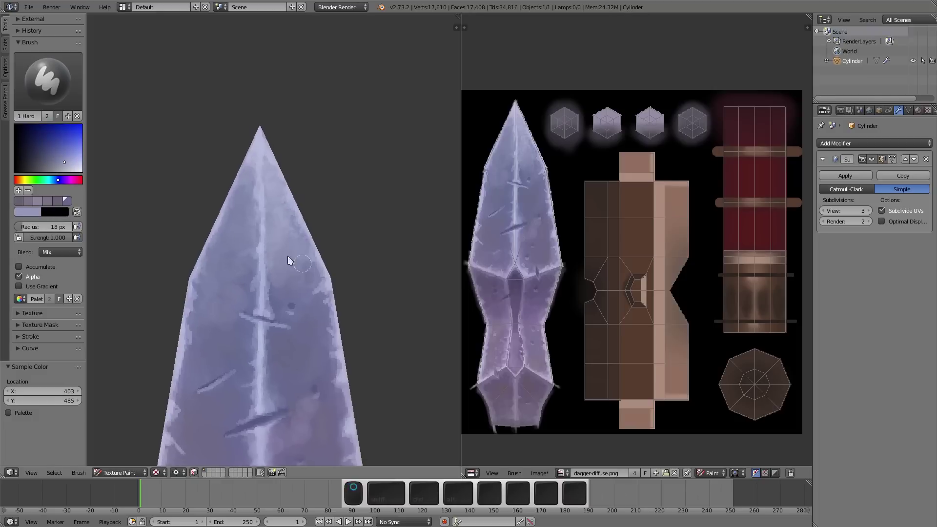
key(f)
click(247, 184)
middle_drag(295, 201, 277, 193)
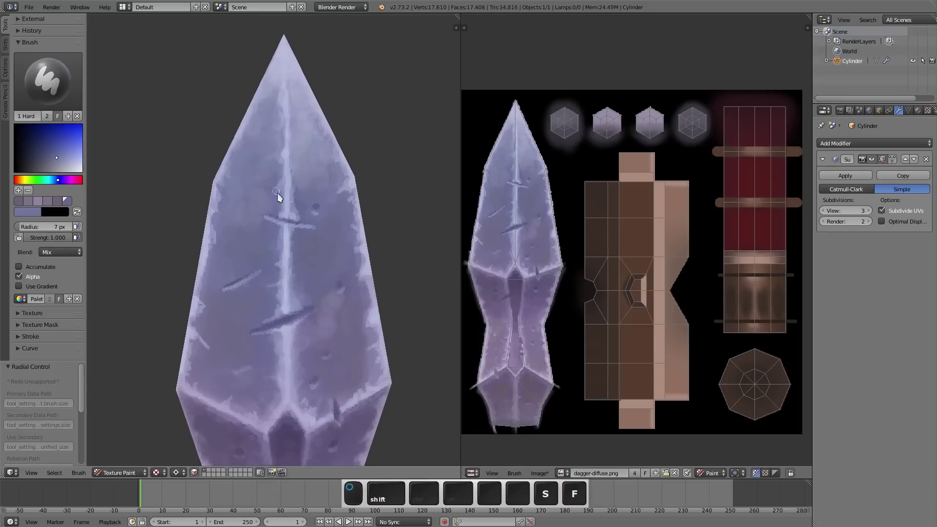
key(f)
click(277, 193)
key(s)
click(273, 206)
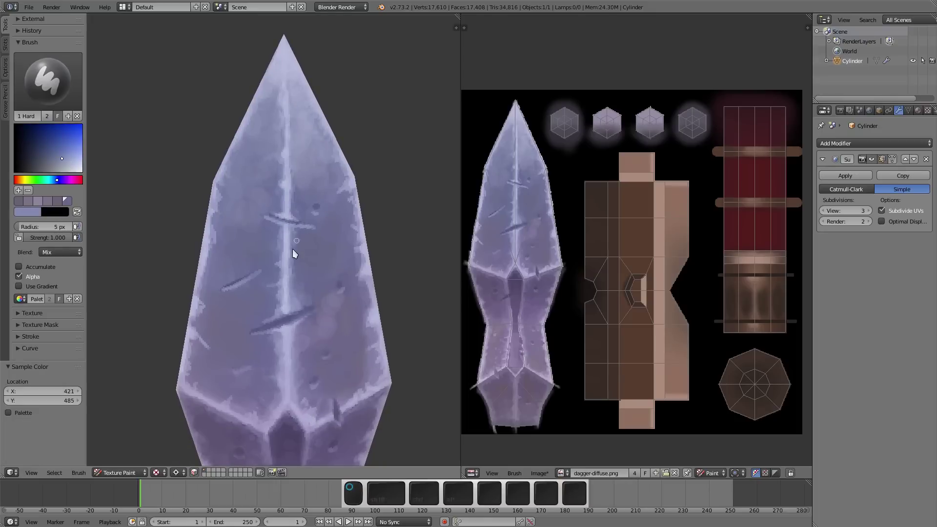
key(f)
click(252, 239)
Paint a small dark purple mark and a dark scratch near the blade tip.
key(s)
click(276, 203)
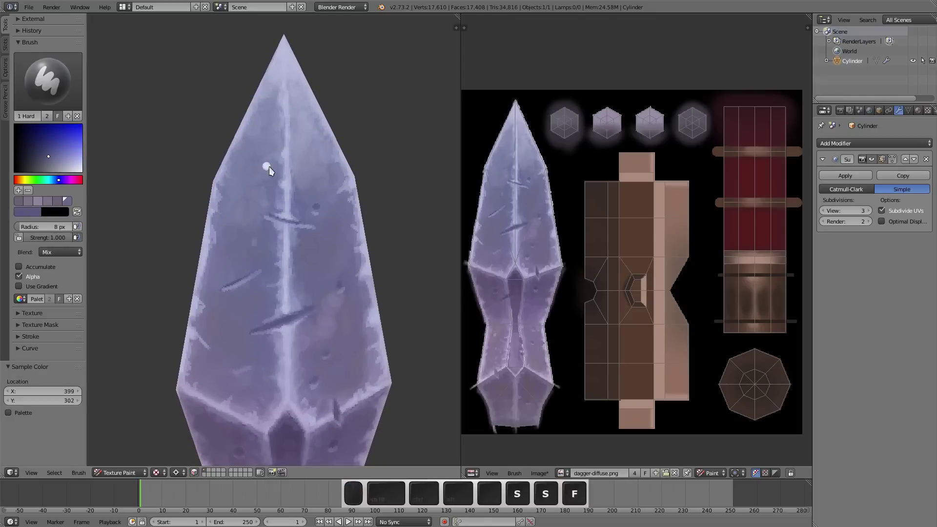
key(f)
click(268, 166)
drag(271, 153, 302, 145)
Sample colours from the lower blade and tilt the view toward the guard.
key(s)
click(316, 141)
shift+scroll(255, 276, down, 5)
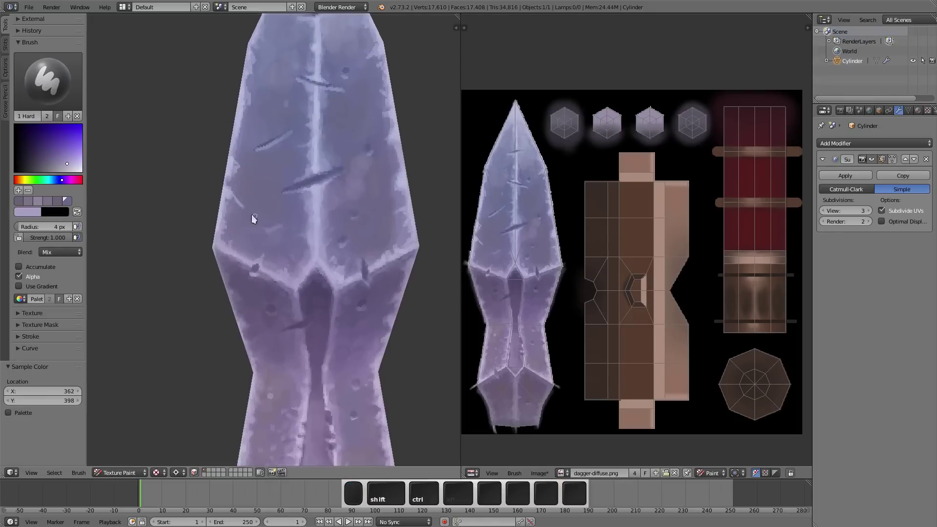
shift+scroll(254, 219, down, 4)
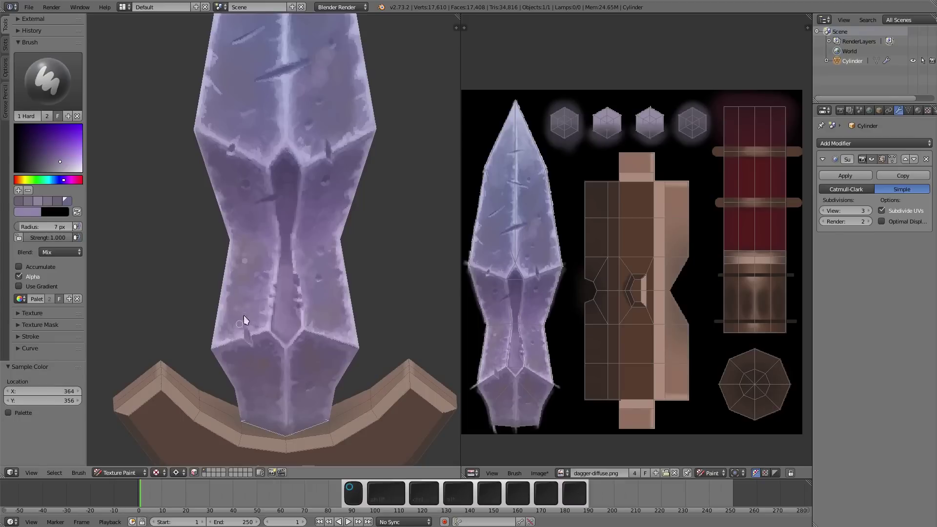
key(s)
click(258, 268)
mouse_move(257, 268)
middle_down()
mouse_move(274, 224)
mouse_move(313, 333)
mouse_move(224, 335)
mouse_move(329, 244)
mouse_move(348, 213)
mouse_move(194, 212)
middle_up()
Pick a lighter blade colour, set a 5 px brush, and reframe the blade tip.
key(s)
click(324, 226)
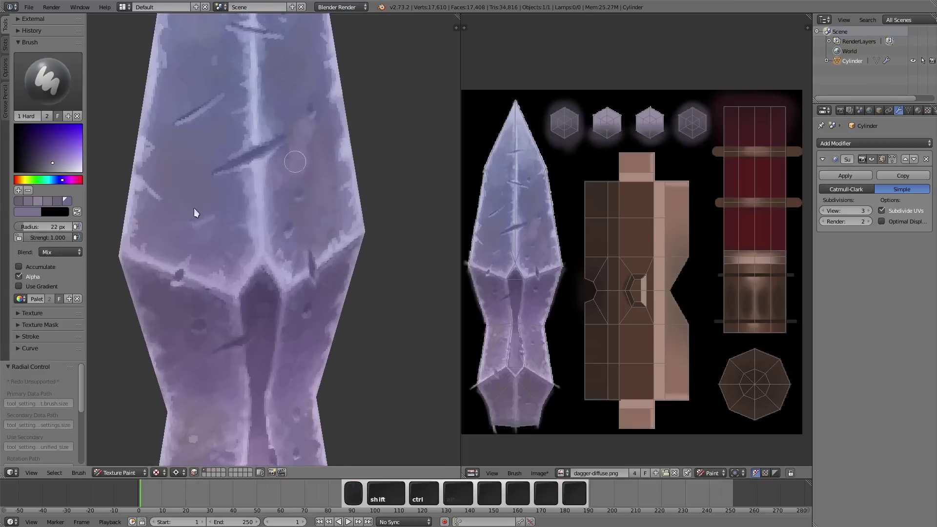
key(f)
click(147, 75)
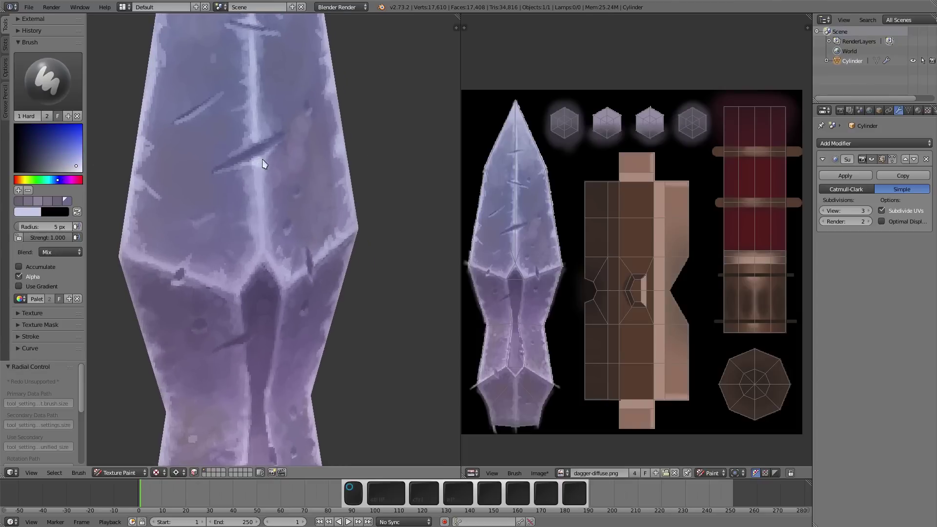
ctrl+shift+middle_drag(263, 163, 190, 292)
mouse_move(216, 143)
ctrl+shift+middle_down()
mouse_move(253, 142)
mouse_move(314, 325)
mouse_move(345, 240)
mouse_move(264, 271)
ctrl+shift+middle_up()
Enlarge the brush to 19 px, recentre the blade, and undo the last stroke.
key(s)
ctrl+middle_drag(240, 357, 171, 151)
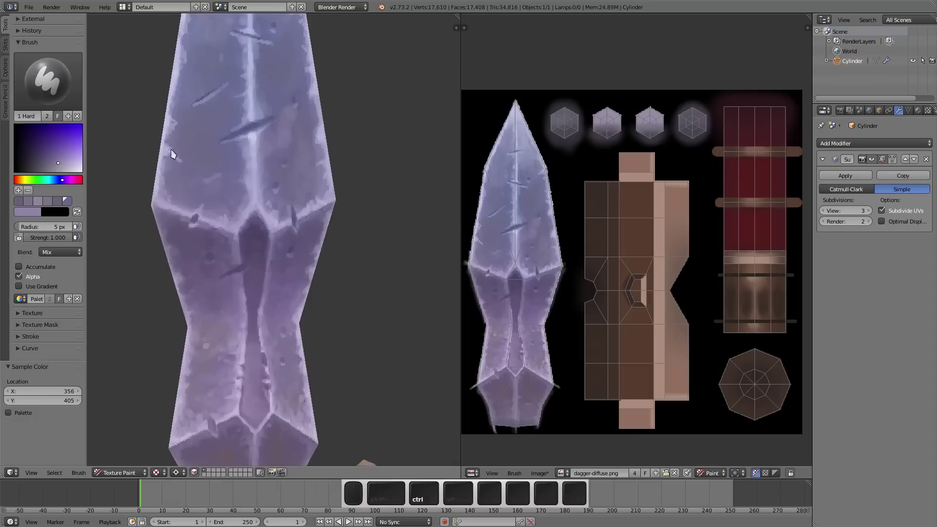
key(s)
key(f)
click(188, 118)
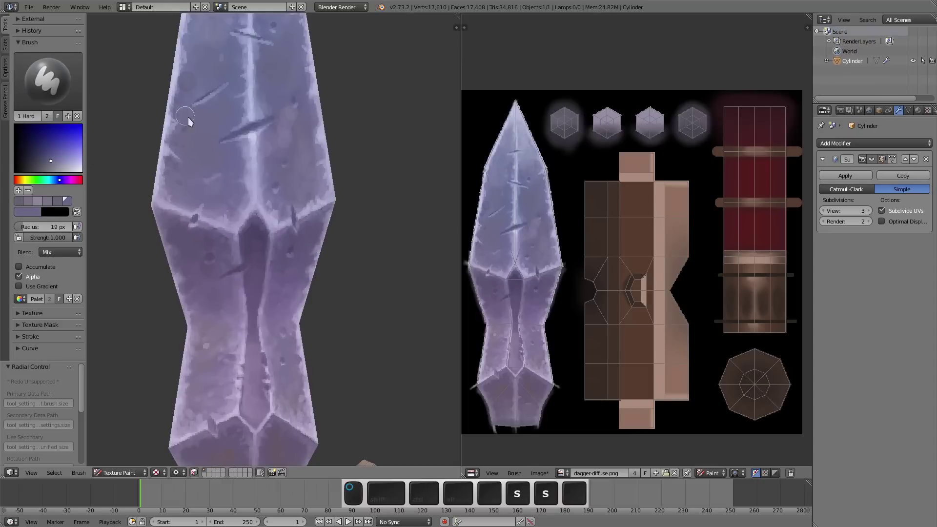
ctrl+shift+middle_drag(215, 174, 192, 183)
key(ctrl+z)
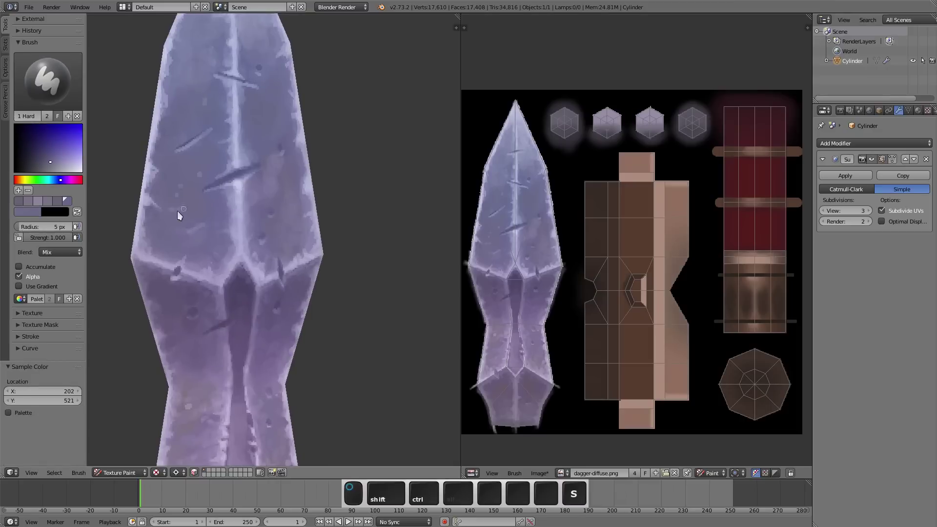
scroll(223, 192, down, 1)
Resample the blade colour near the tip and set the brush to 16 px.
key(s)
key(f)
click(187, 151)
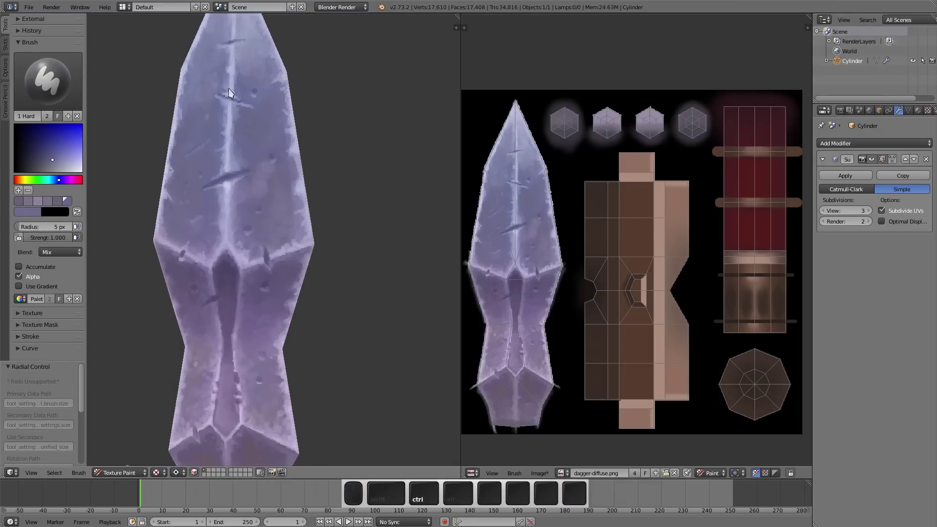
shift+middle_drag(229, 92, 204, 167)
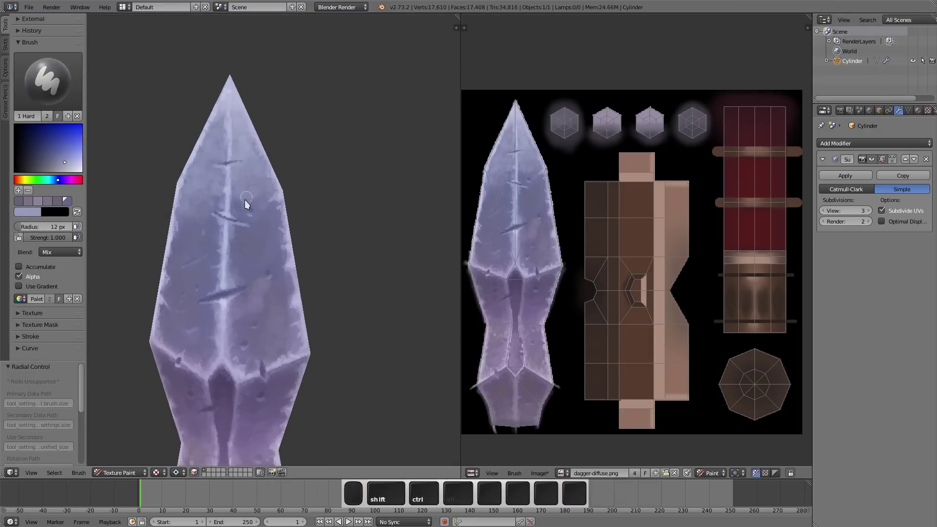
key(s)
key(f)
click(231, 115)
key(f)
click(197, 253)
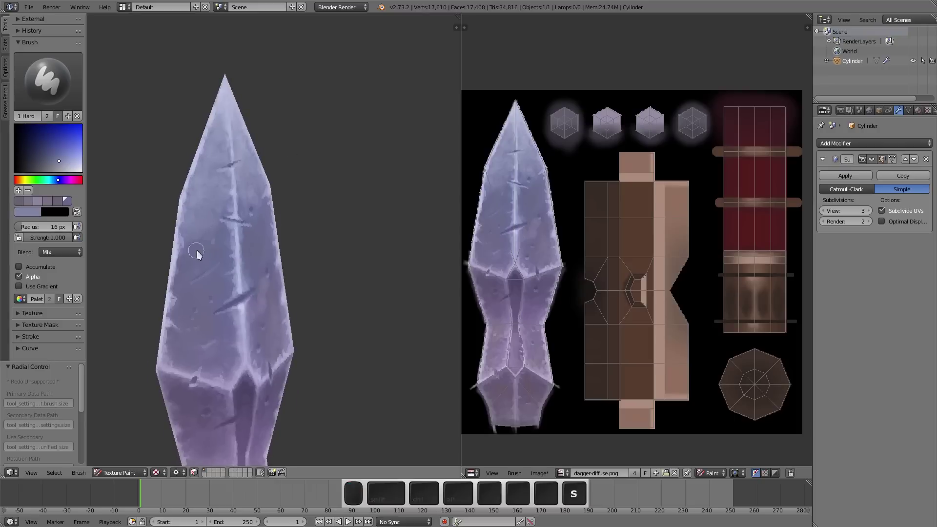
Shrink the brush to 11 px and resample colours from the upper and lower blade.
key(s)
key(f)
click(209, 195)
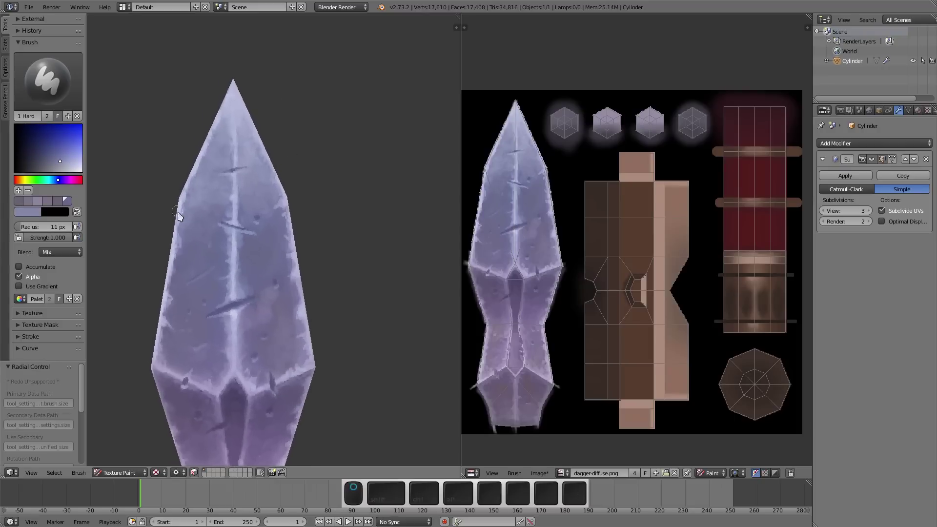
key(s)
click(238, 325)
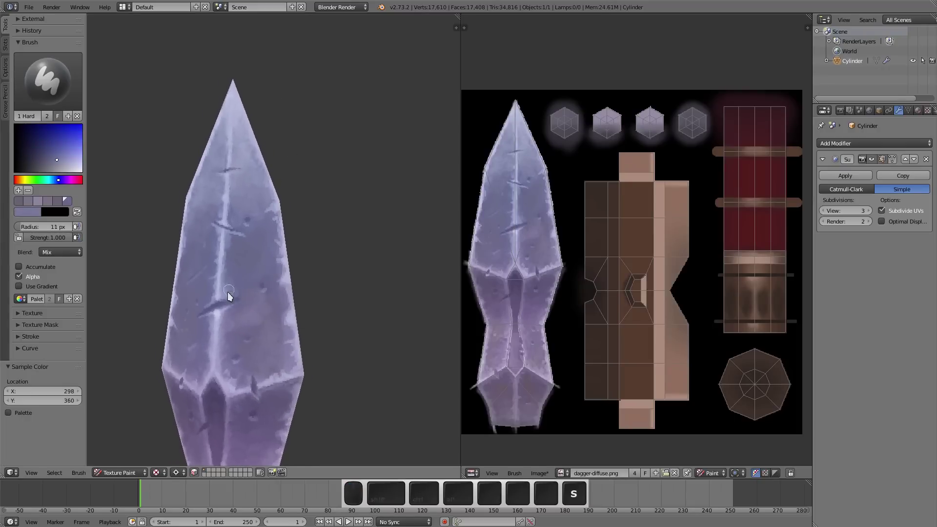
shift+scroll(224, 322, down, 5)
key(s)
click(200, 318)
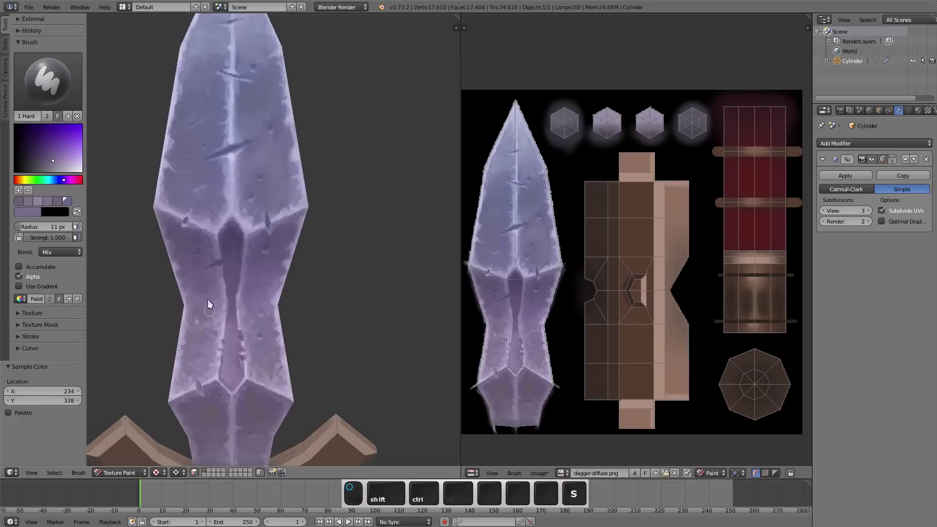
Sample a colour near the guard and shrink the brush to 7 px, then 3 px.
middle_drag(208, 300, 263, 345)
shift+scroll(274, 376, down, 5)
key(s)
click(269, 329)
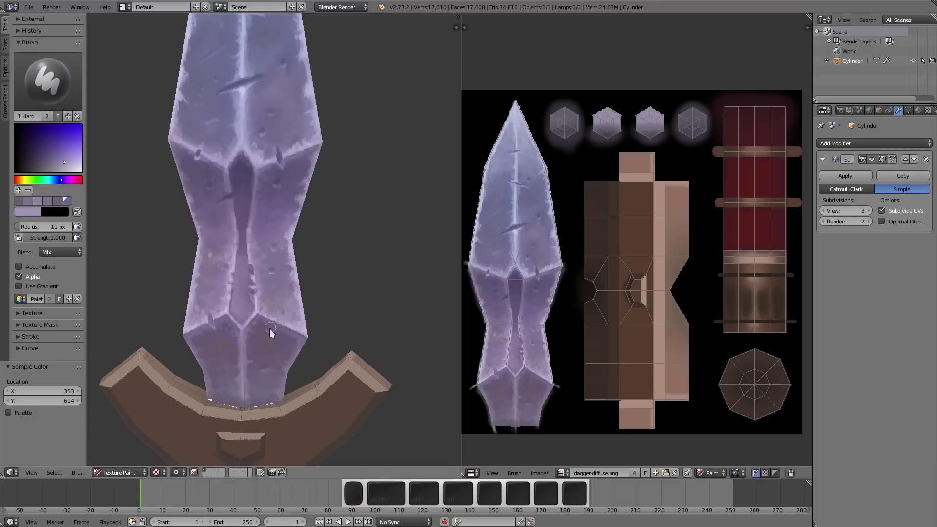
key(f)
click(280, 332)
shift+scroll(286, 292, down, 3)
ctrl+middle_drag(289, 247, 246, 119)
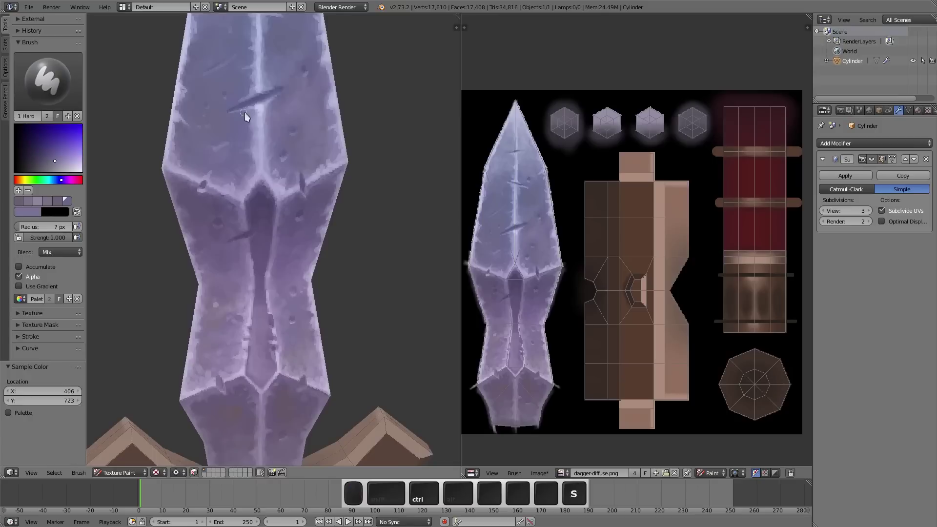
key(f)
click(239, 112)
Resample the blade colour and set the brush to 5 px.
key(f)
click(268, 71)
key(s)
shift+scroll(254, 147, up, 3)
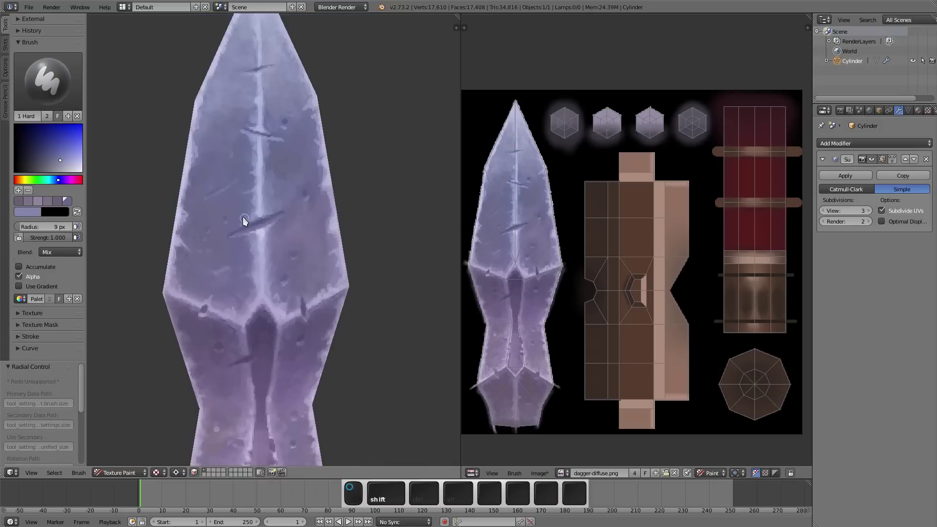
ctrl+middle_drag(250, 212, 241, 265)
key(f)
click(158, 237)
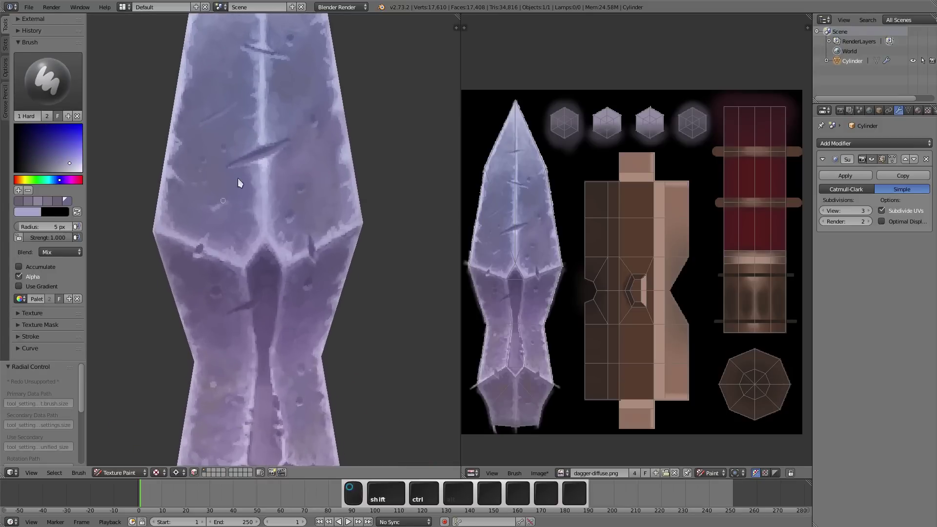
scroll(239, 183, down, 3)
scroll(298, 316, up, 3)
Sample a blue-violet from the upper blade and shrink the brush to 3 px.
key(s)
scroll(299, 212, down, 3)
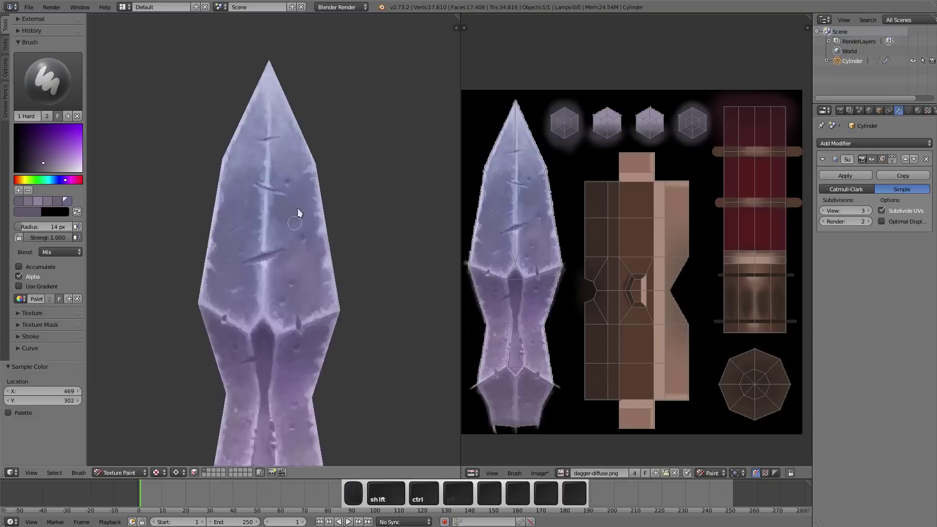
scroll(272, 236, up, 3)
key(s)
shift+middle_drag(272, 194, 215, 231)
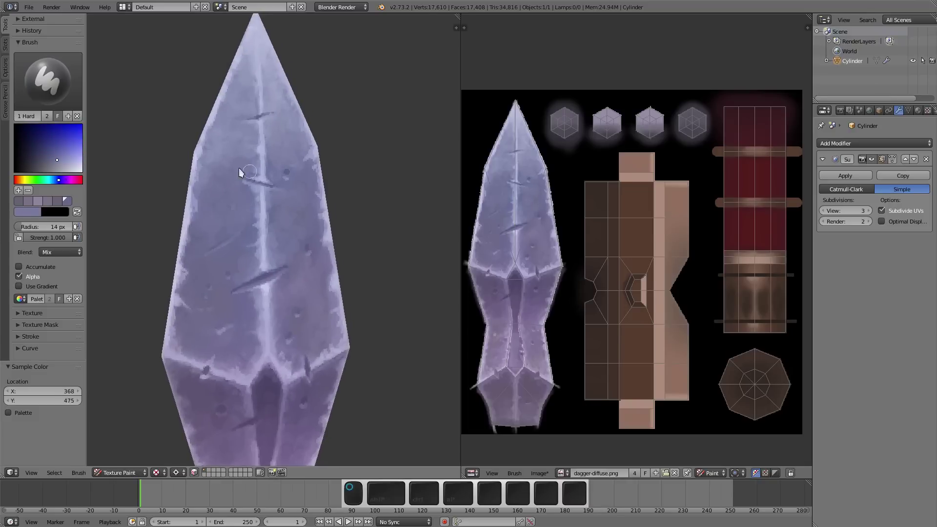
middle_drag(239, 172, 295, 238)
key(f)
click(279, 241)
Sample colours near the top of the blade and set the brush to 12 px.
key(s)
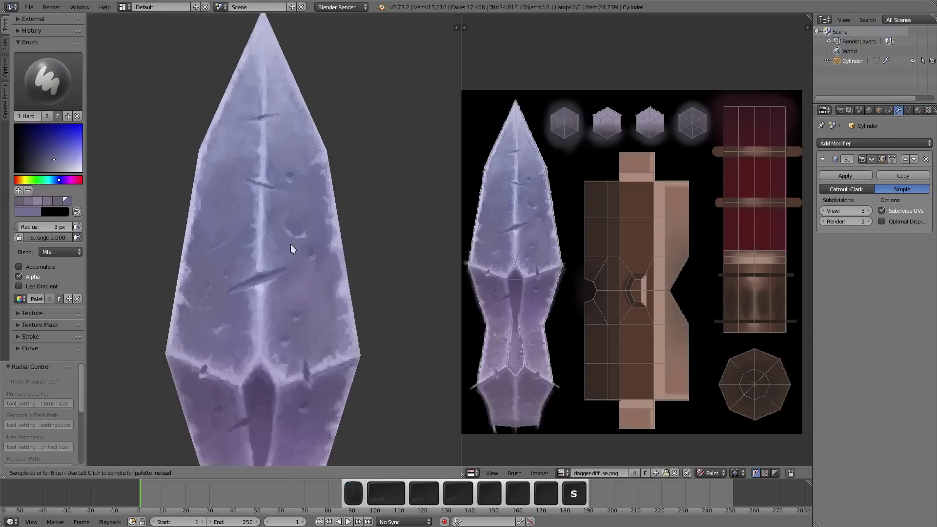
click(274, 145)
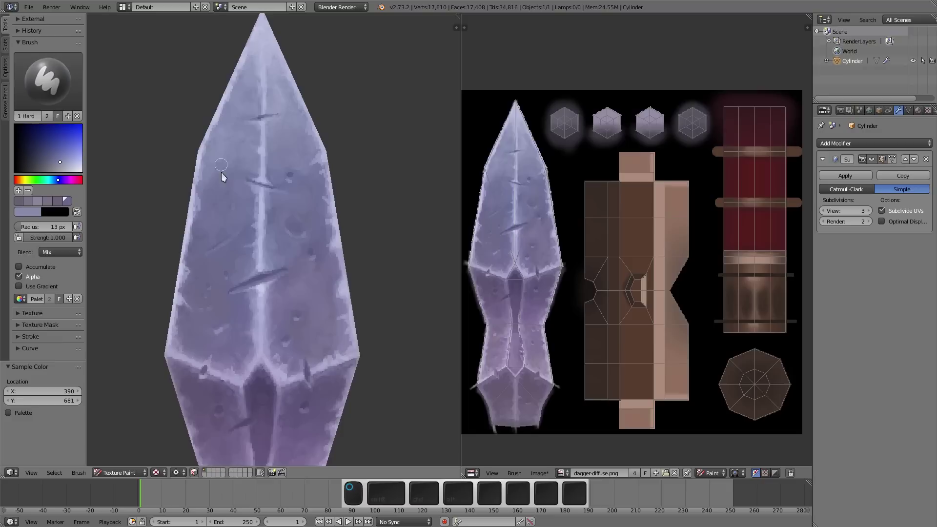
scroll(228, 221, up, 2)
key(s)
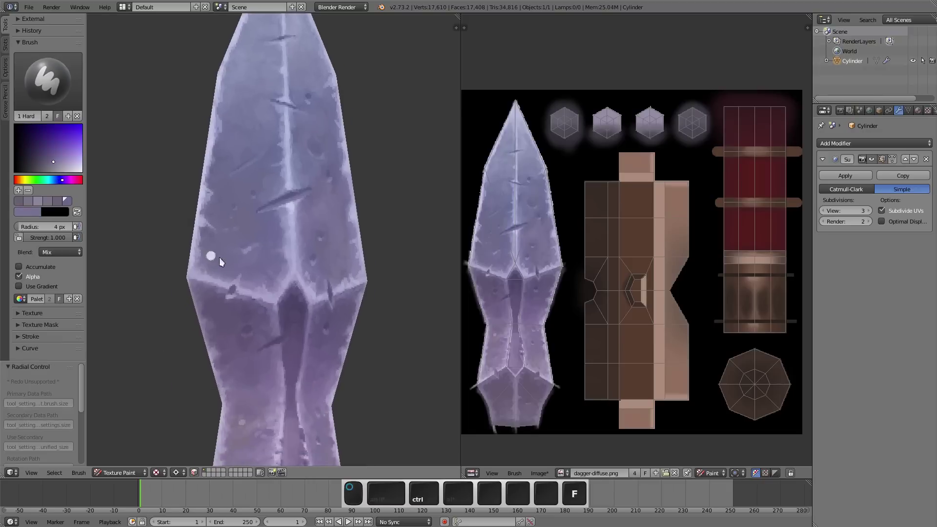
click(209, 258)
scroll(267, 195, down, 3)
shift+scroll(249, 151, down, 5)
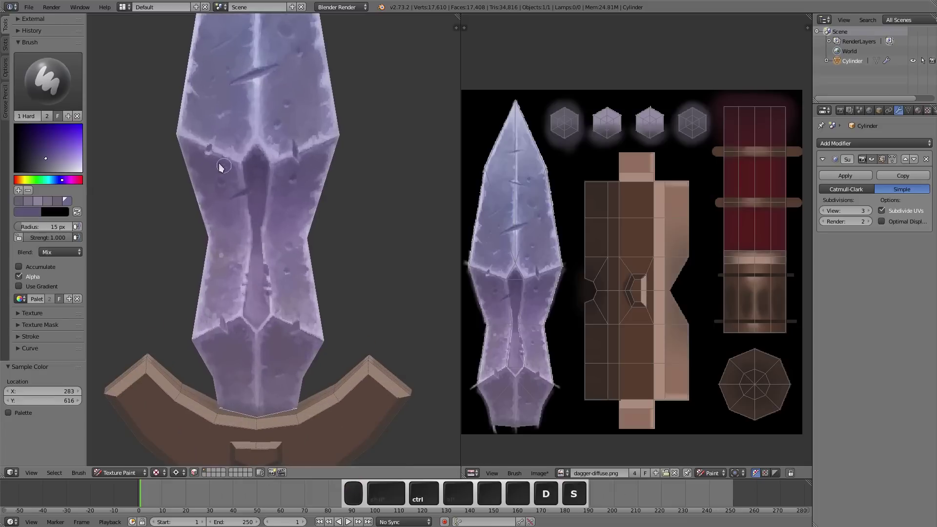
key(f)
click(204, 210)
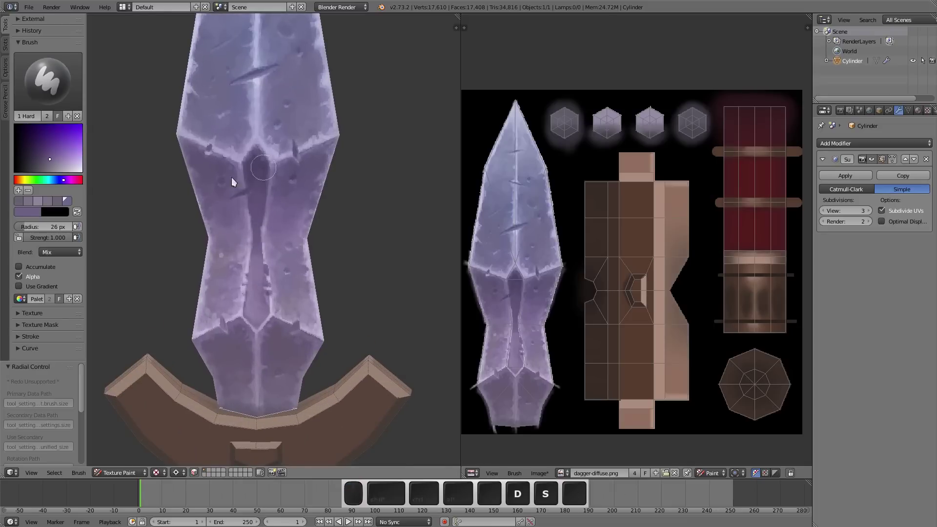
Sample a lighter blade colour and switch to the 2 Soft brush.
scroll(259, 249, up, 1)
scroll(243, 163, down, 2)
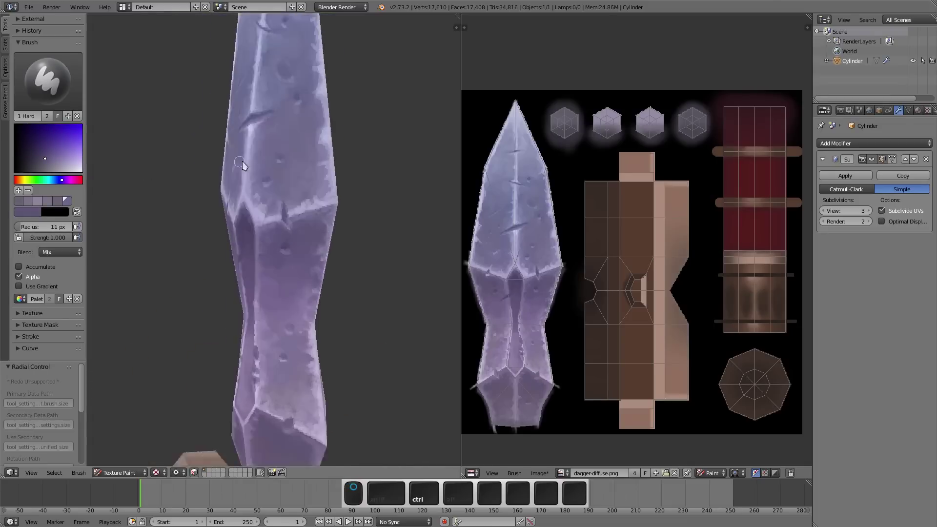
scroll(335, 324, up, 3)
scroll(400, 300, down, 2)
key(s)
click(293, 273)
key(f)
click(250, 274)
scroll(250, 274, down, 2)
key(2)
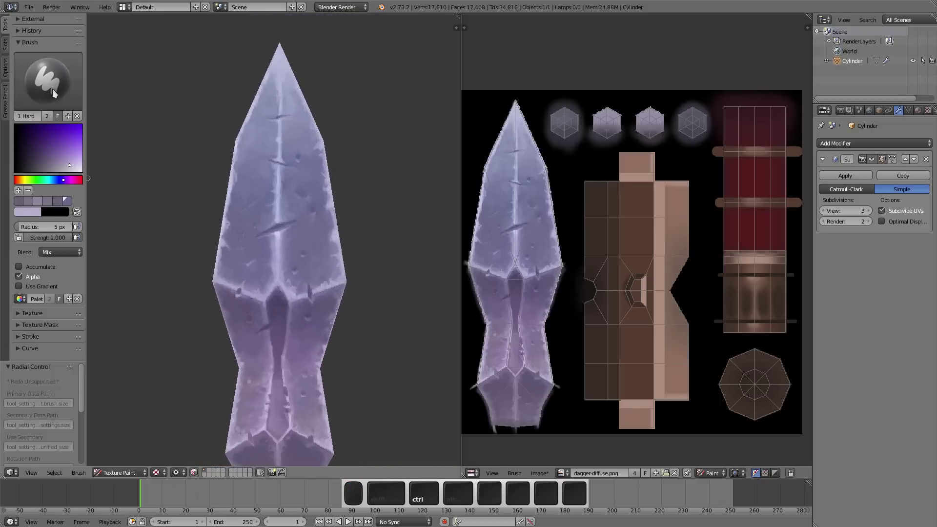
scroll(286, 140, up, 1)
scroll(301, 102, down, 3)
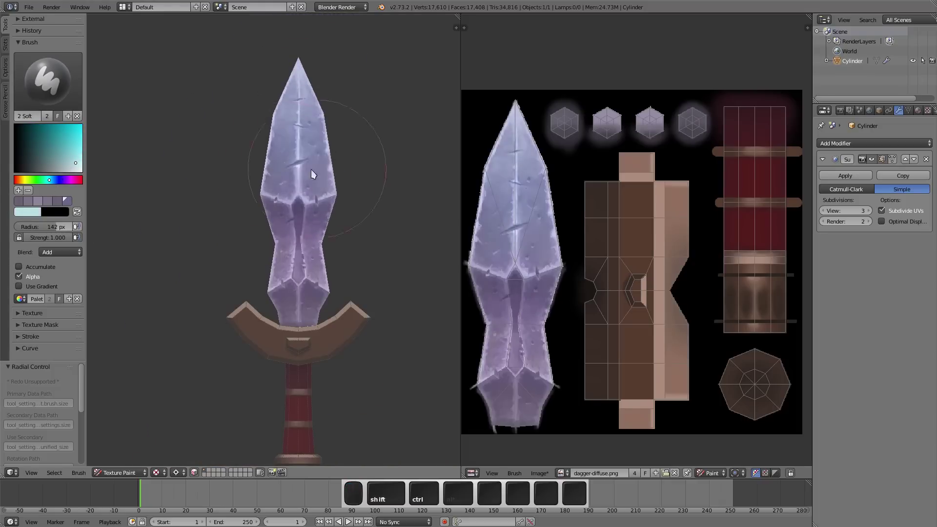
scroll(341, 215, up, 2)
Return to the 1 Hard brush and paint a small lavender highlight on the blade.
key(s)
ctrl+scroll(277, 157, up, 1)
scroll(277, 157, up, 3)
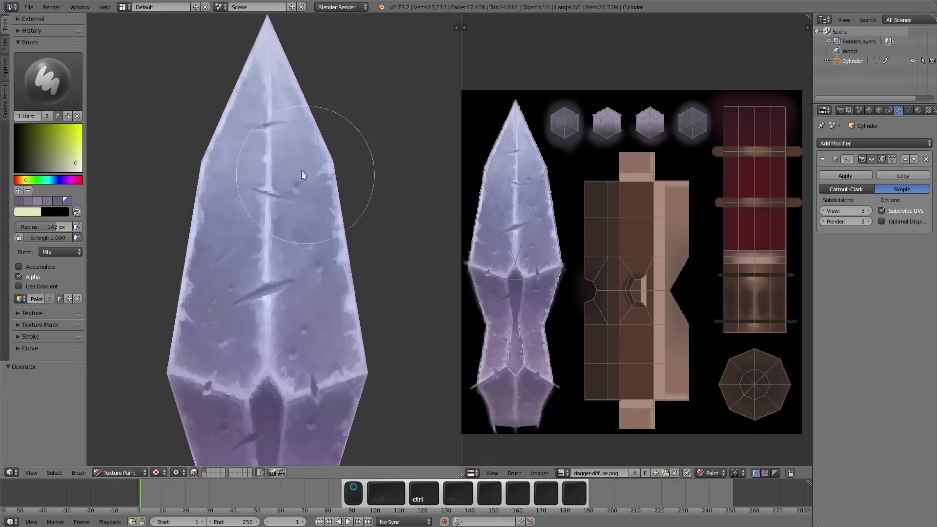
key(1)
key(f)
click(215, 221)
key(s)
click(278, 186)
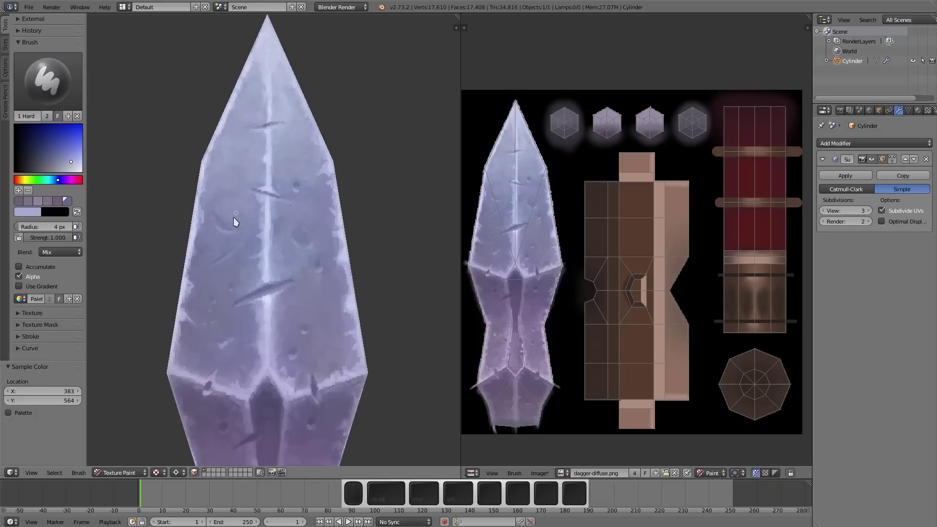
key(f)
click(337, 295)
Sample purple shades from the blade and enlarge the brush.
key(s)
click(306, 208)
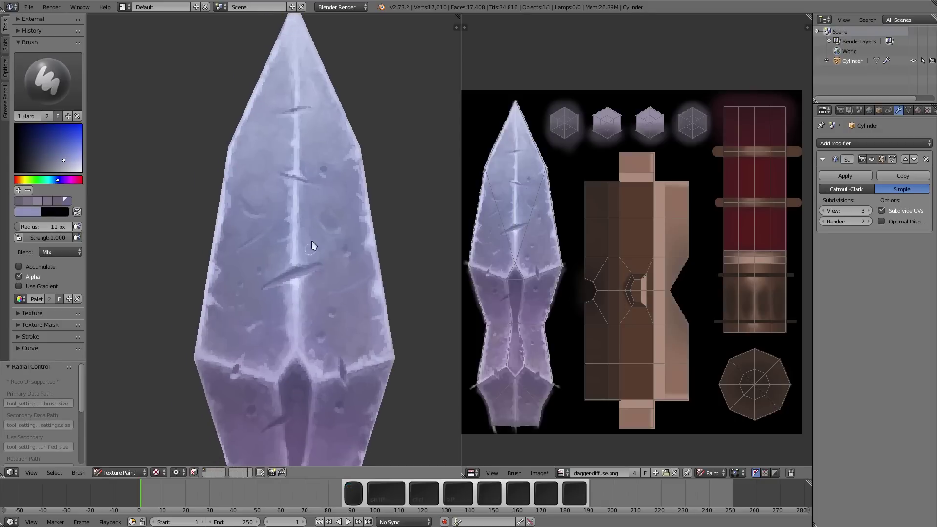
key(s)
click(234, 306)
key(f)
click(281, 288)
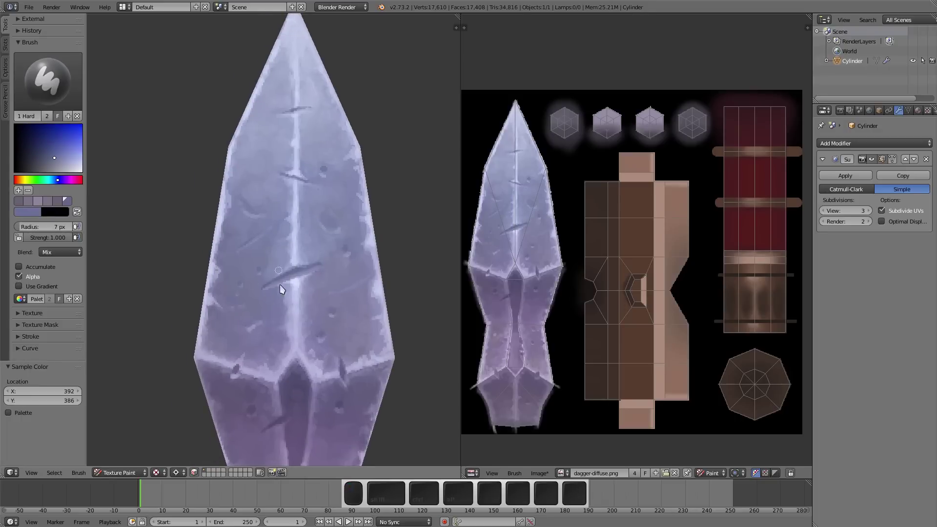
scroll(280, 289, down, 6)
scroll(304, 336, up, 6)
Pick light lavender from the blade edge and set a 4 px brush for fine details.
key(s)
key(f)
click(268, 207)
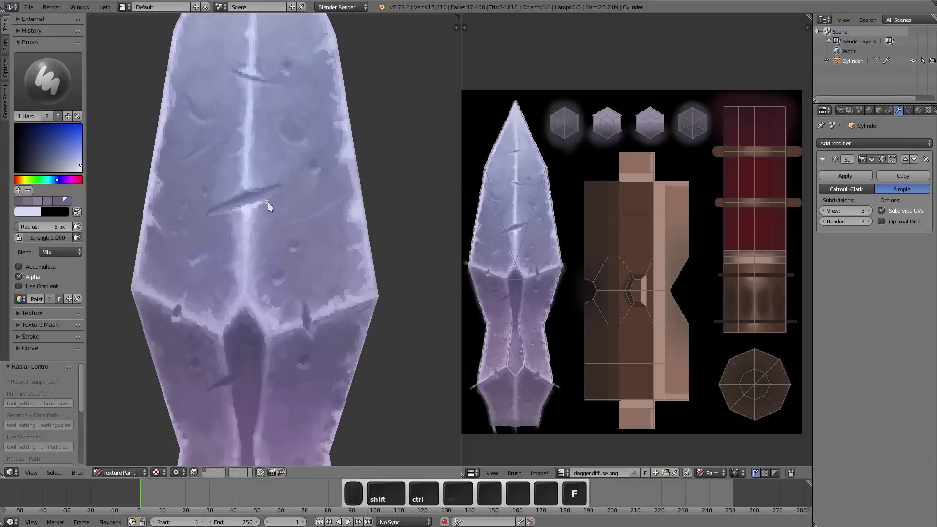
shift+scroll(354, 221, up, 5)
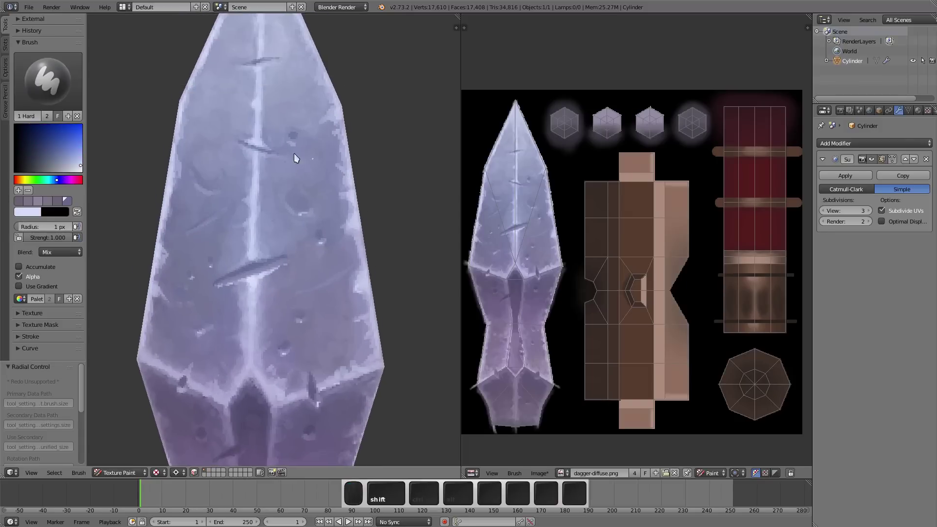
shift+scroll(258, 135, up, 10)
scroll(260, 123, up, 2)
key(f)
click(251, 231)
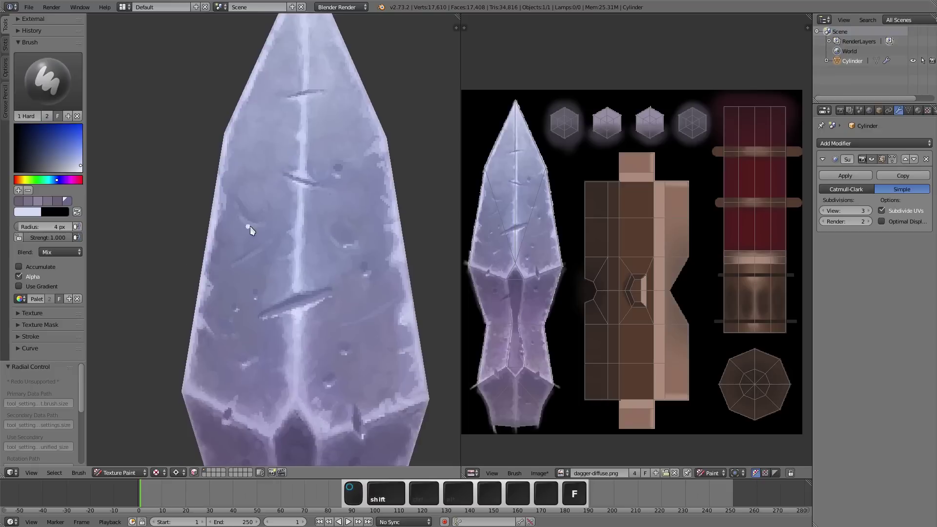
Orbit and zoom around the blade, then sample a purple from the lower blade.
middle_drag(385, 141, 228, 137)
shift+scroll(316, 291, down, 9)
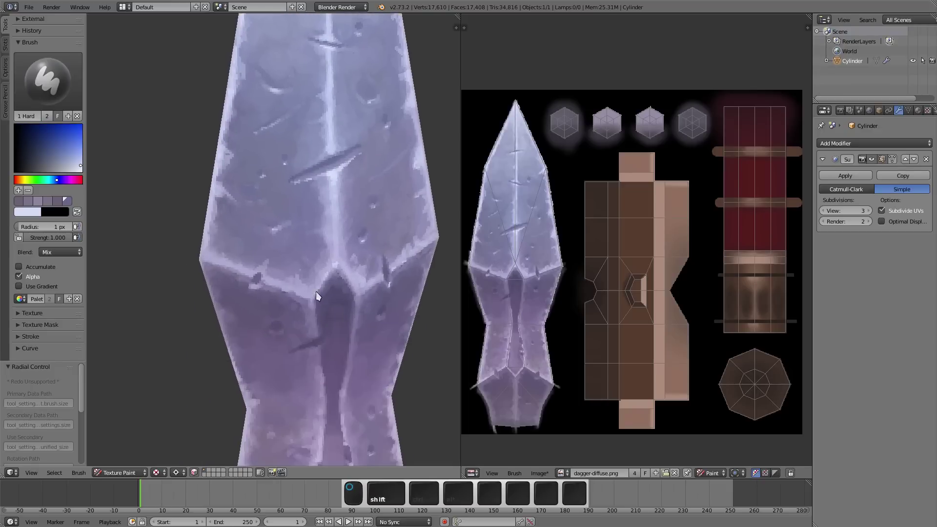
shift+scroll(342, 313, down, 12)
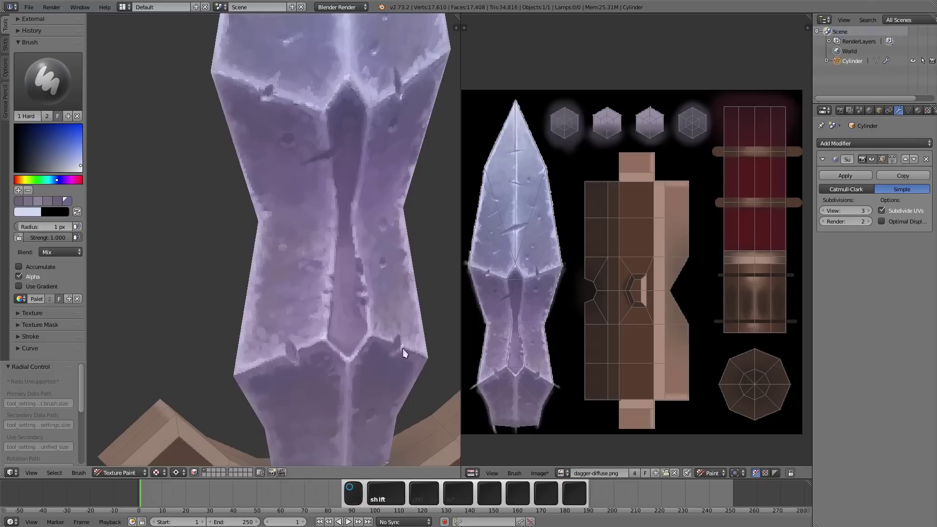
scroll(403, 348, down, 5)
scroll(322, 349, up, 6)
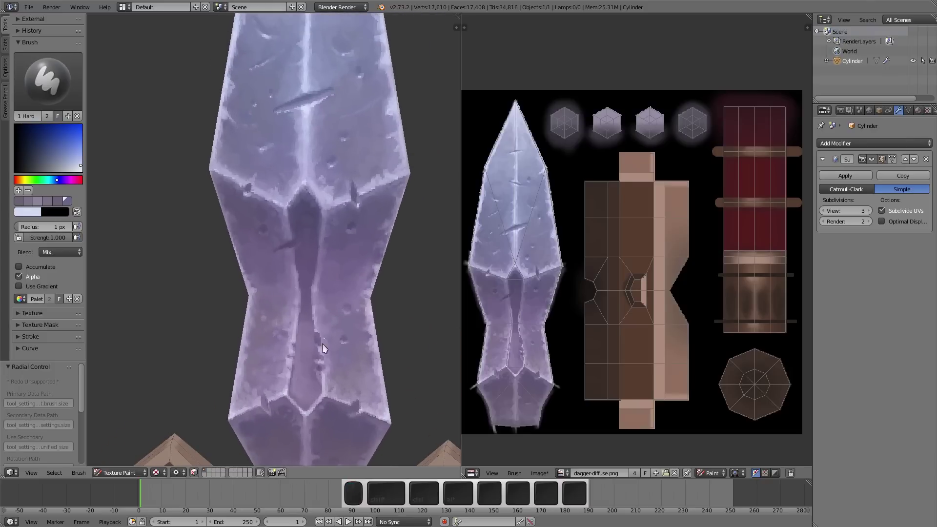
scroll(325, 331, down, 2)
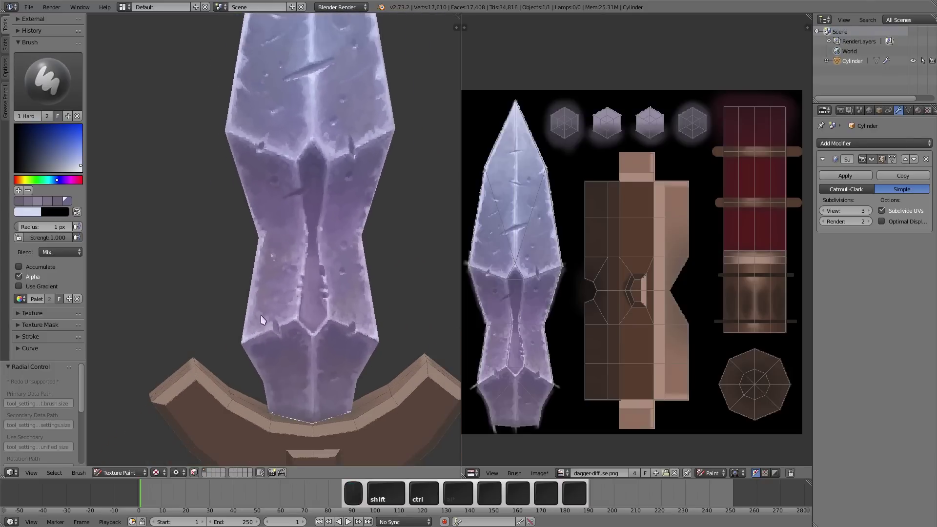
key(s)
scroll(272, 312, up, 3)
Switch the brush blending mode to Color, then undo back to Mix.
scroll(273, 244, down, 4)
scroll(293, 195, up, 5)
click(60, 252)
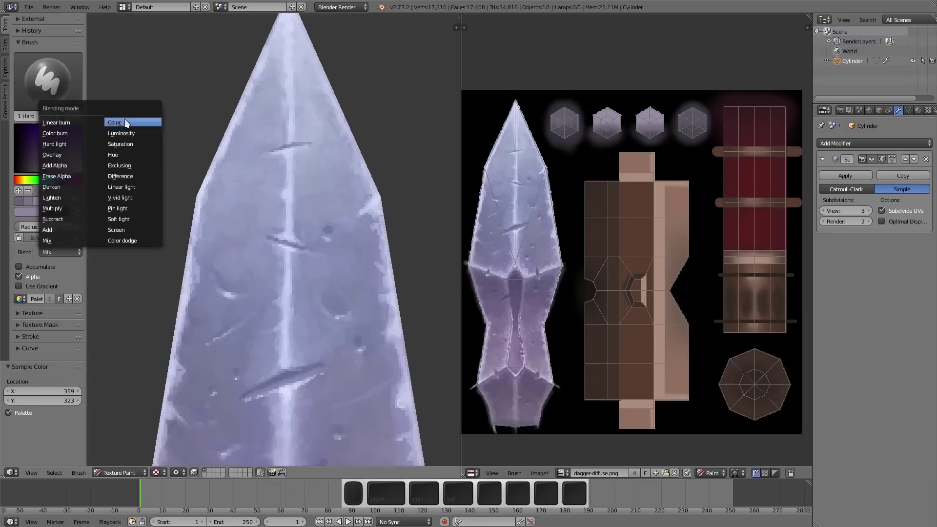
click(35, 132)
key(ctrl+z)
Try brush radii of 10, 7 and 9 px.
key(f)
click(287, 116)
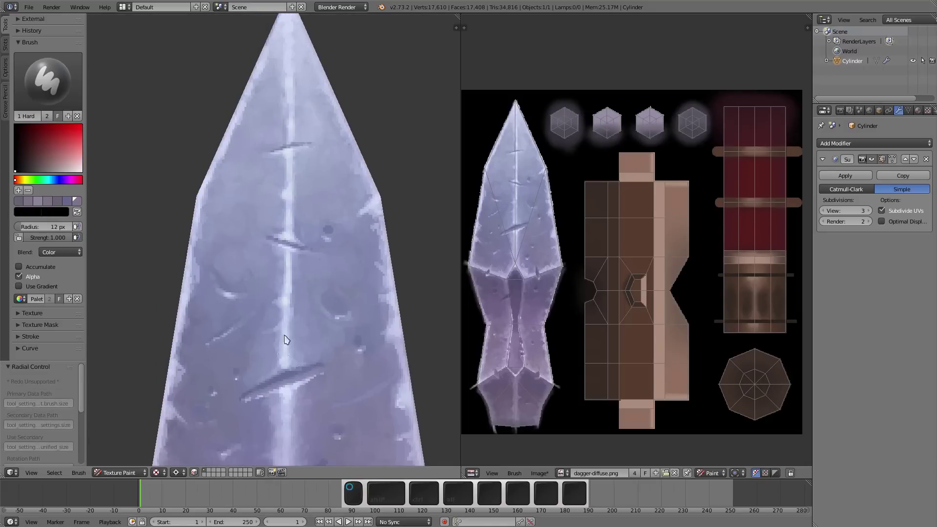
scroll(287, 340, down, 2)
key(f)
click(314, 265)
scroll(291, 356, down, 3)
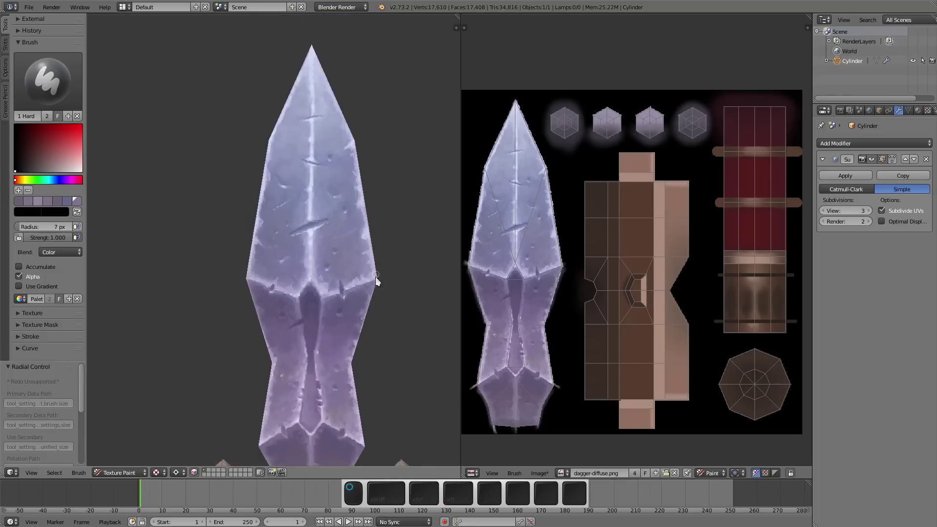
click(353, 260)
ctrl+scroll(291, 153, down, 1)
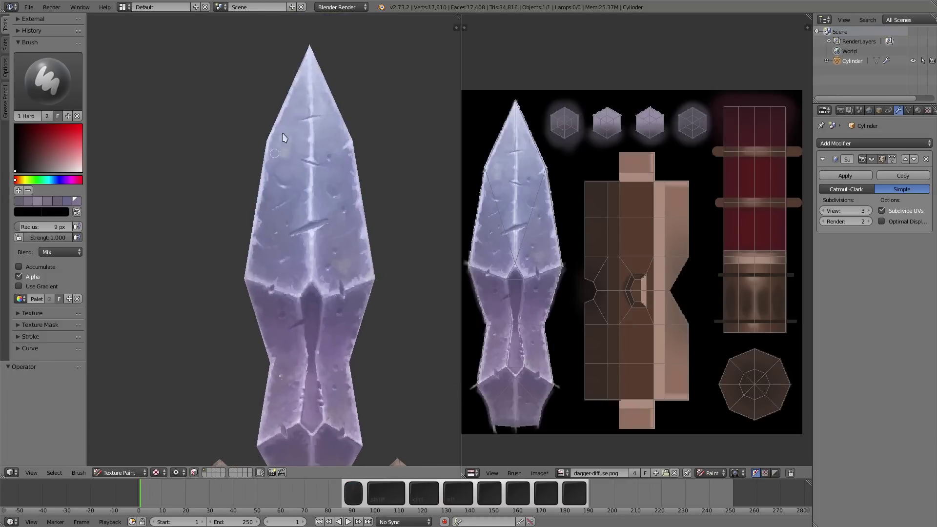
Sample lavender from the blade as the brush colour and shrink the brush to 1 px.
key(s)
key(f)
click(283, 140)
scroll(279, 219, up, 4)
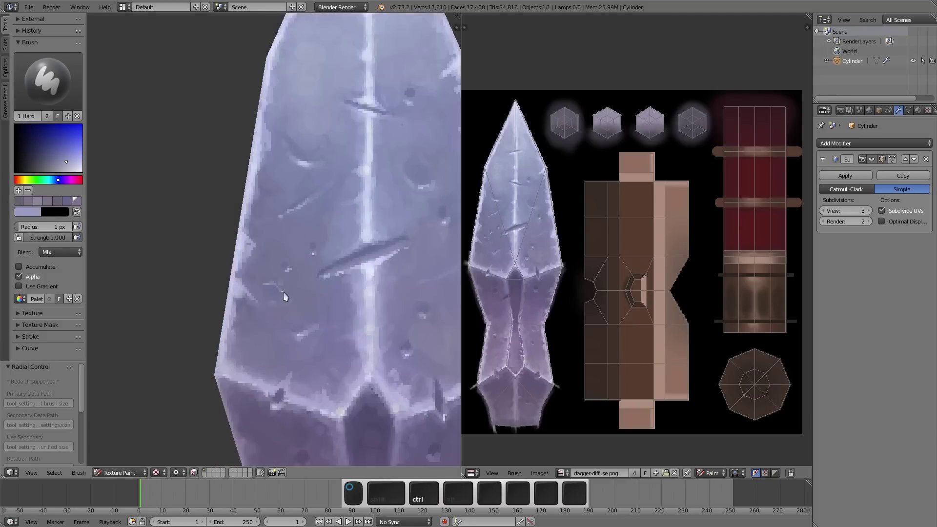
scroll(284, 297, down, 3)
scroll(290, 322, up, 2)
Sample new colours from the blade near the guard and set a 4 px brush.
key(s)
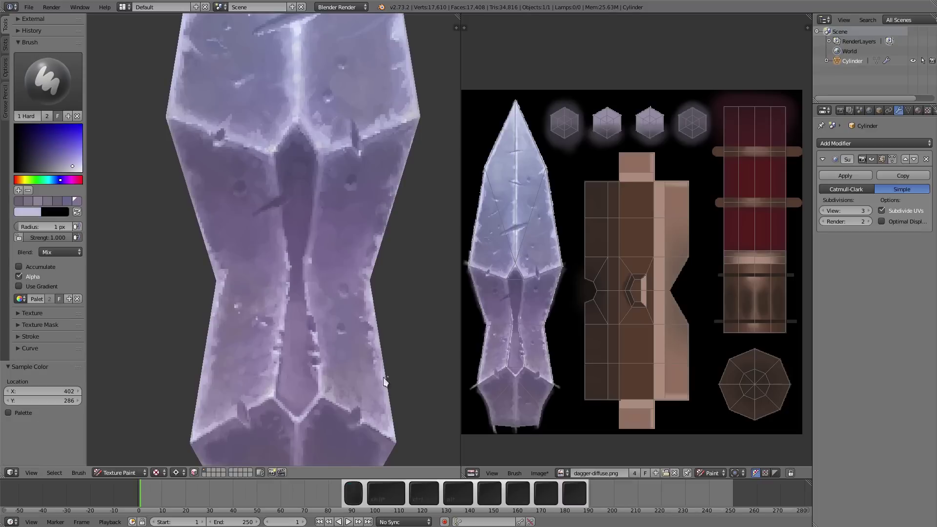
shift+middle_drag(398, 125, 362, 231)
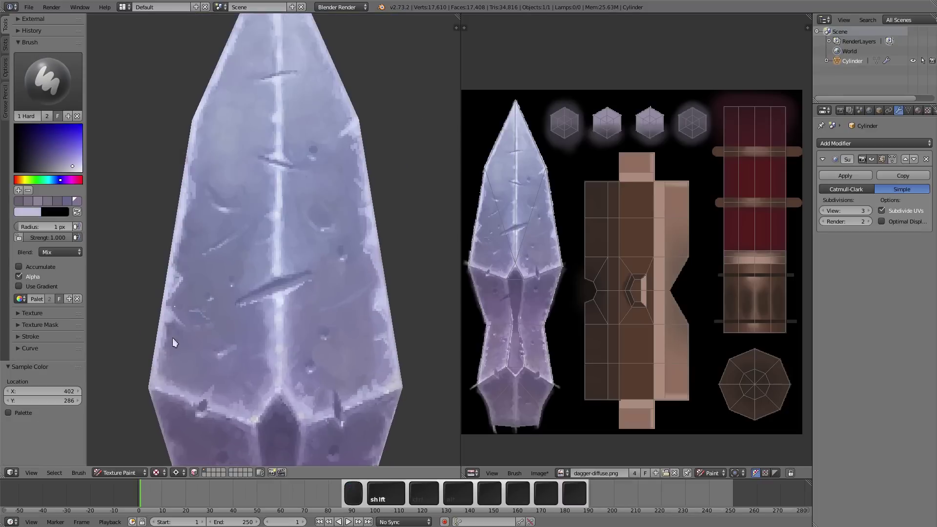
key(l)
scroll(397, 281, up, 2)
scroll(398, 282, down, 2)
key(s)
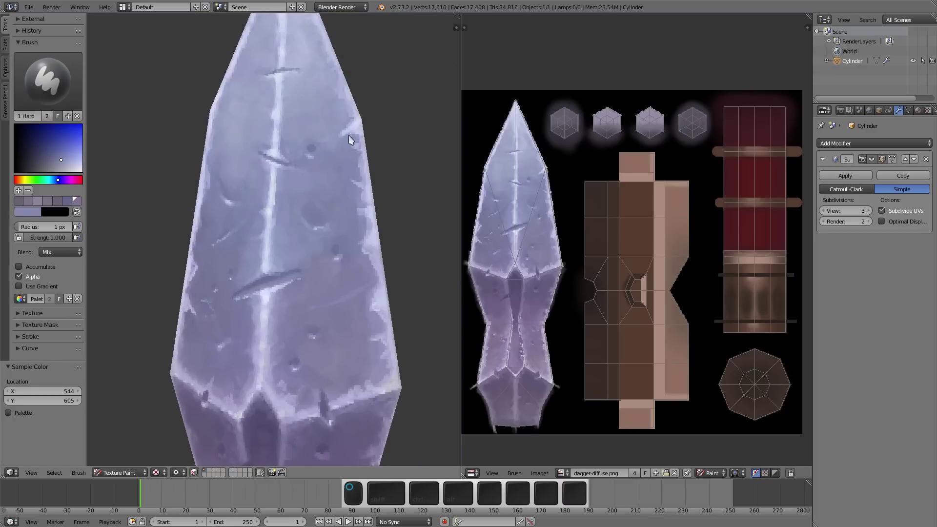
scroll(349, 140, up, 2)
key(f)
click(320, 175)
Bring the blade's middle and lower section into view and resample the brush colour.
middle_drag(313, 148, 172, 213)
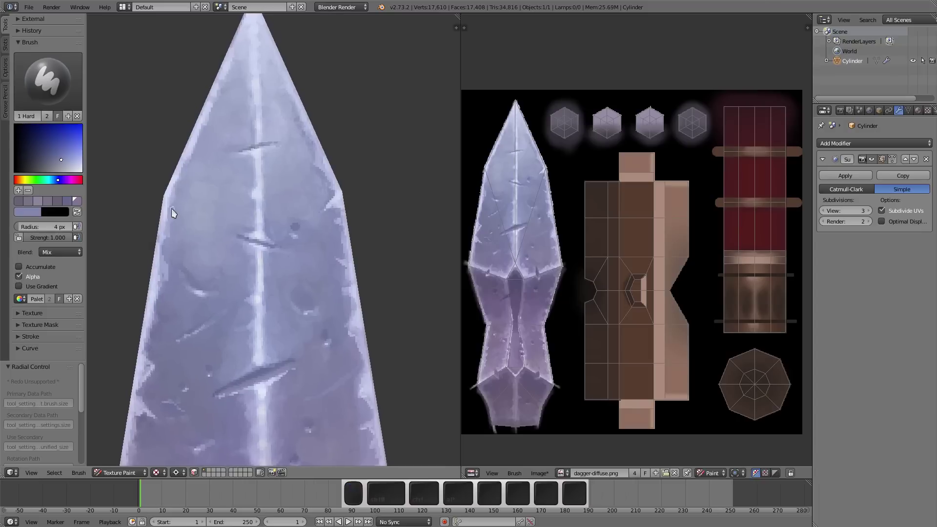
scroll(202, 143, down, 3)
shift+middle_drag(93, 102, 40, 151)
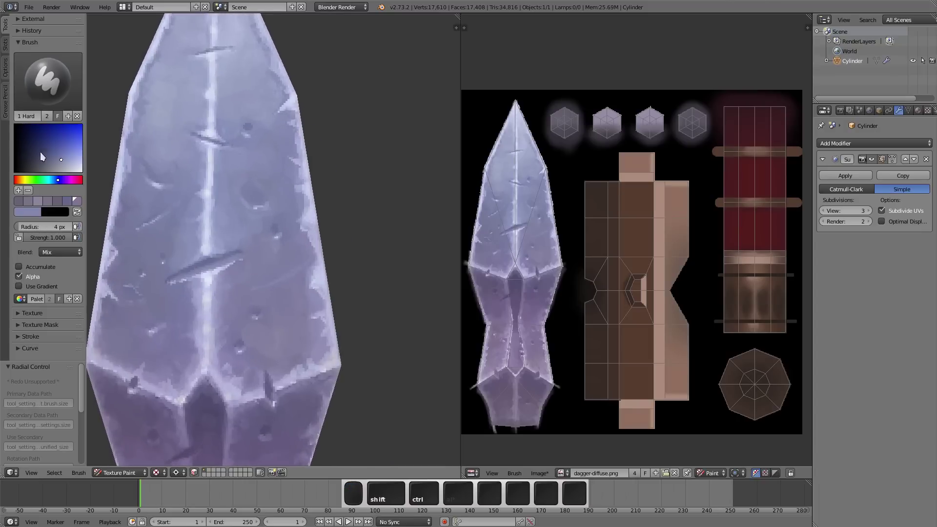
middle_drag(295, 188, 125, 191)
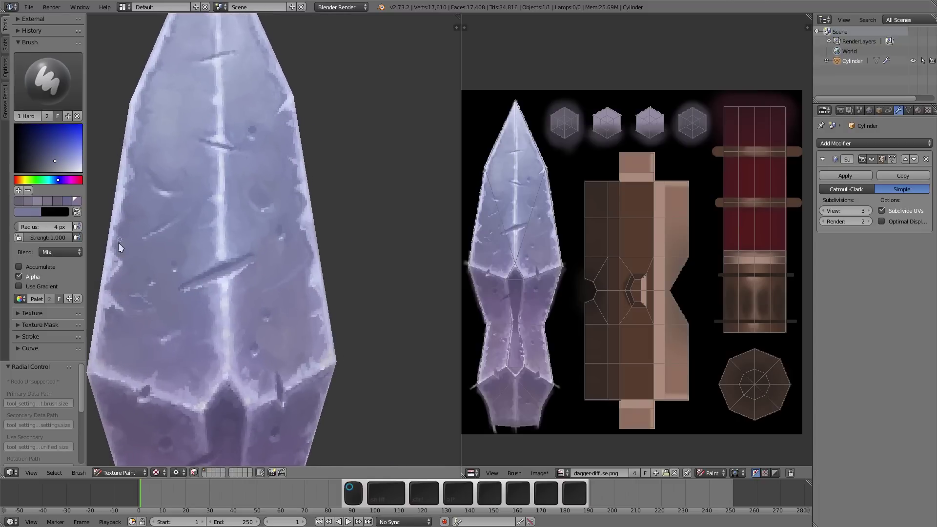
shift+middle_drag(119, 242, 149, 288)
middle_drag(263, 223, 375, 289)
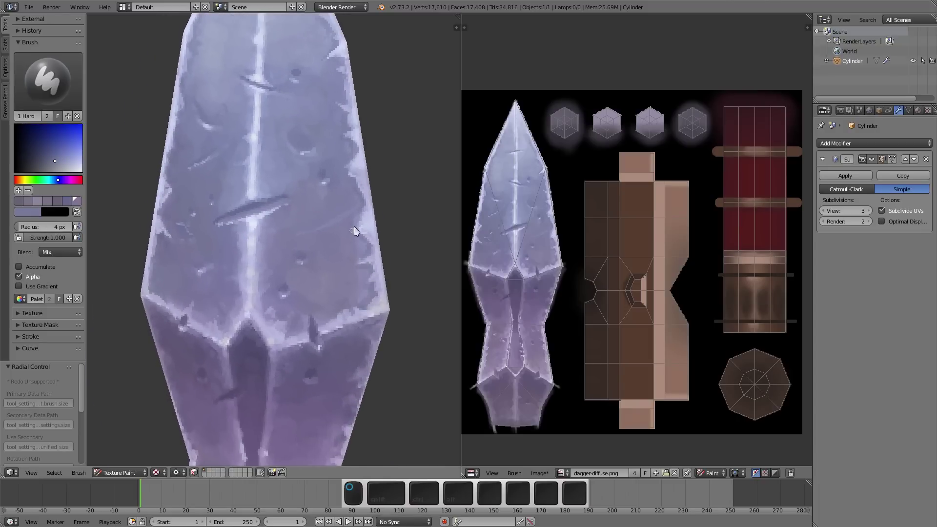
key(s)
middle_drag(295, 262, 214, 331)
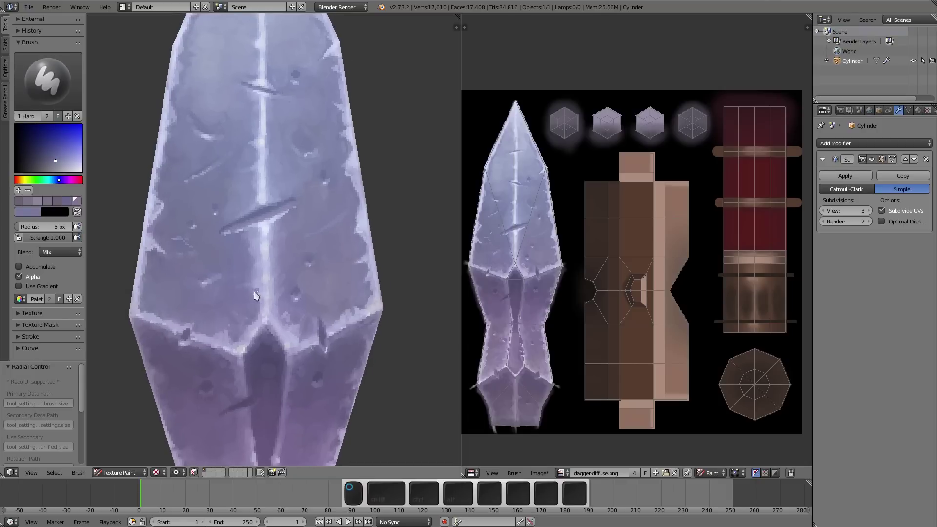
Sample blade purples and dab first marks on the lower blade at 4 px and 11 px.
key(s)
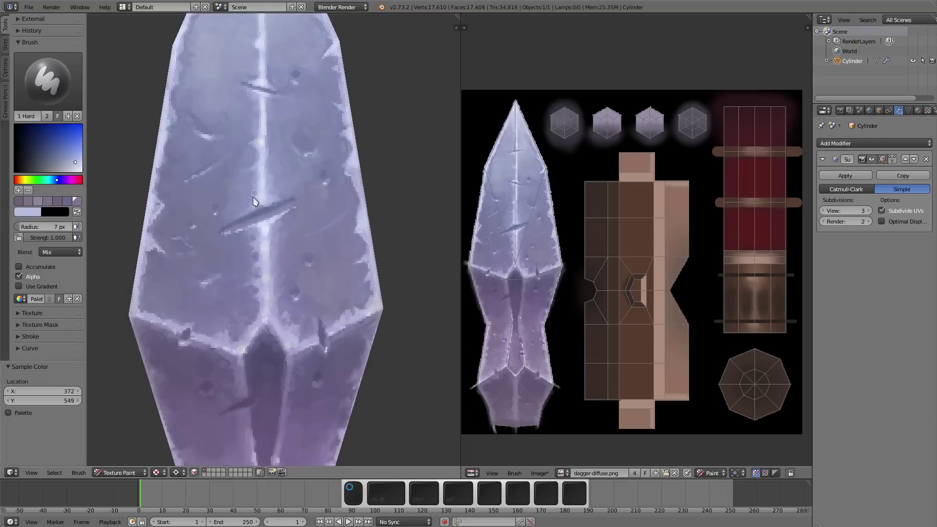
key(s)
shift+middle_drag(238, 186, 294, 278)
key(f)
click(213, 313)
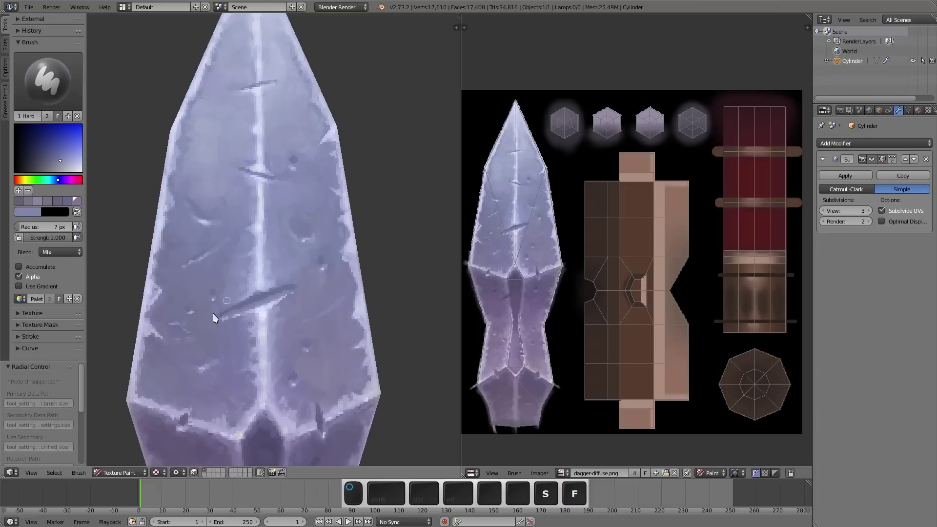
key(f)
click(247, 318)
scroll(291, 307, down, 2)
scroll(258, 181, up, 3)
key(s)
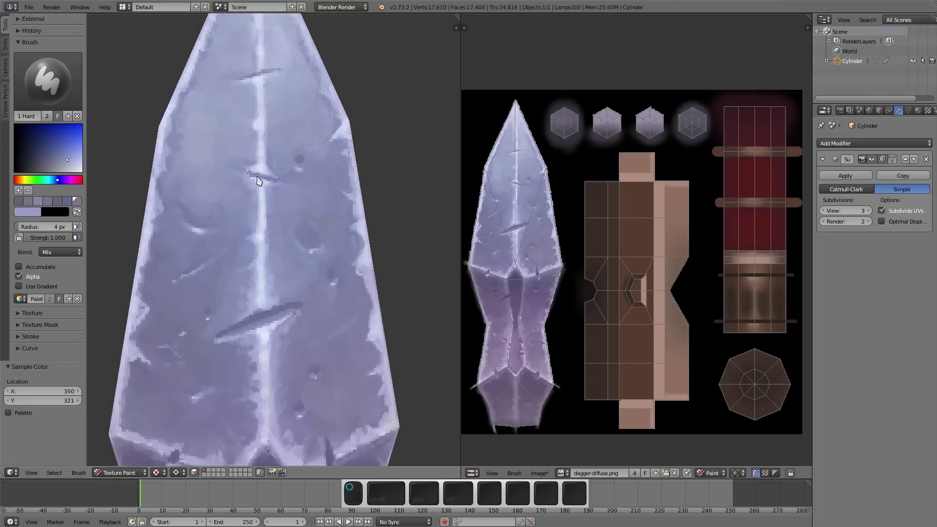
key(f)
click(179, 121)
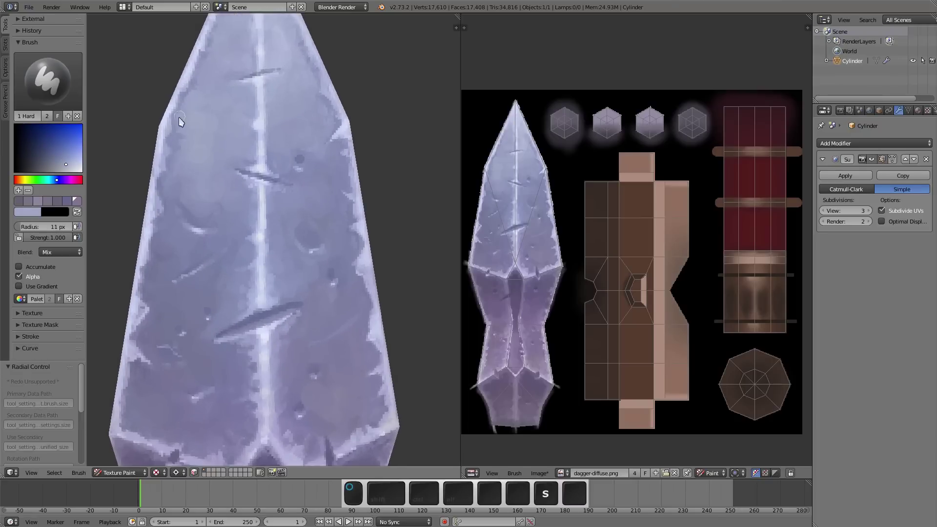
Sample colours near the tip and paint lower-blade marks at 7, 11 and 15 px brush sizes.
scroll(304, 159, down, 2)
key(f)
click(301, 144)
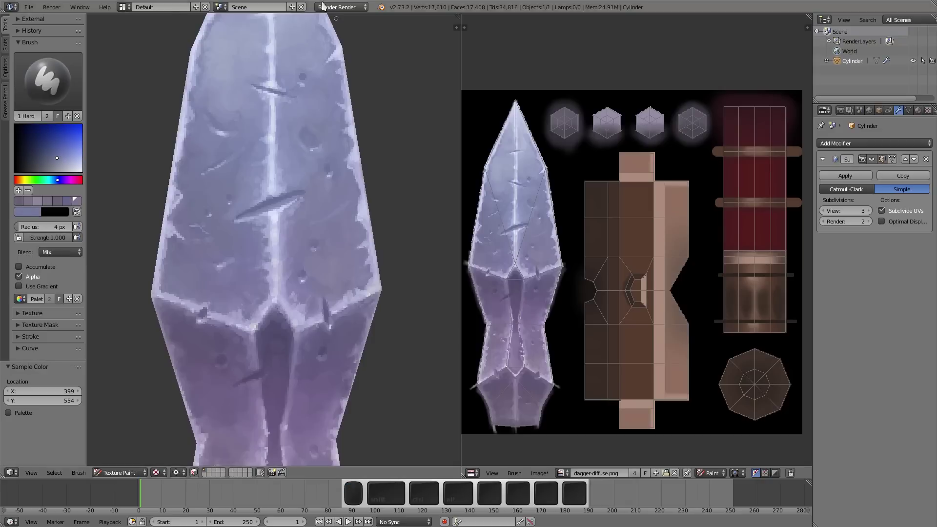
scroll(227, 194, up, 2)
key(s)
key(s)
key(f)
click(167, 265)
key(f)
click(220, 236)
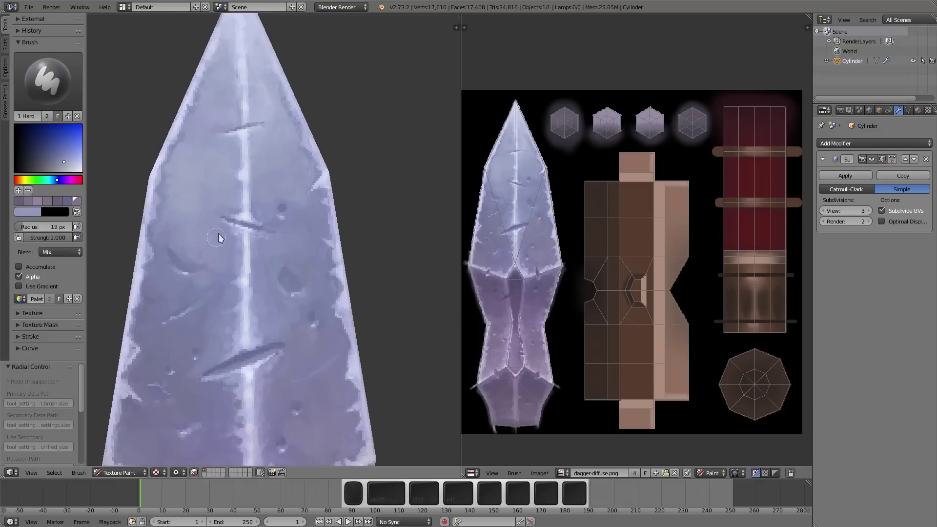
scroll(278, 174, down, 1)
Resample blade surface colours and add smaller marks with 8 px, then 3 px brushes.
key(s)
key(f)
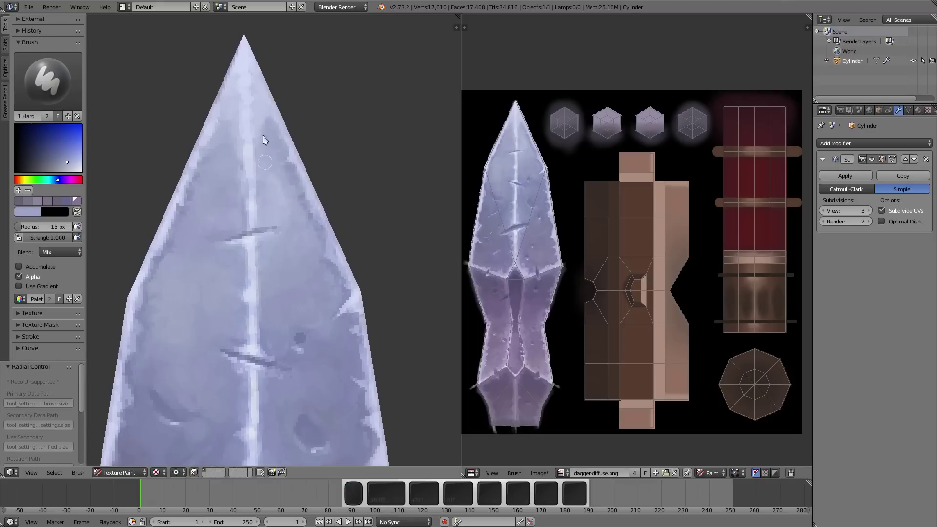
click(266, 141)
key(s)
shift+scroll(361, 187, down, 5)
scroll(362, 187, up, 1)
key(f)
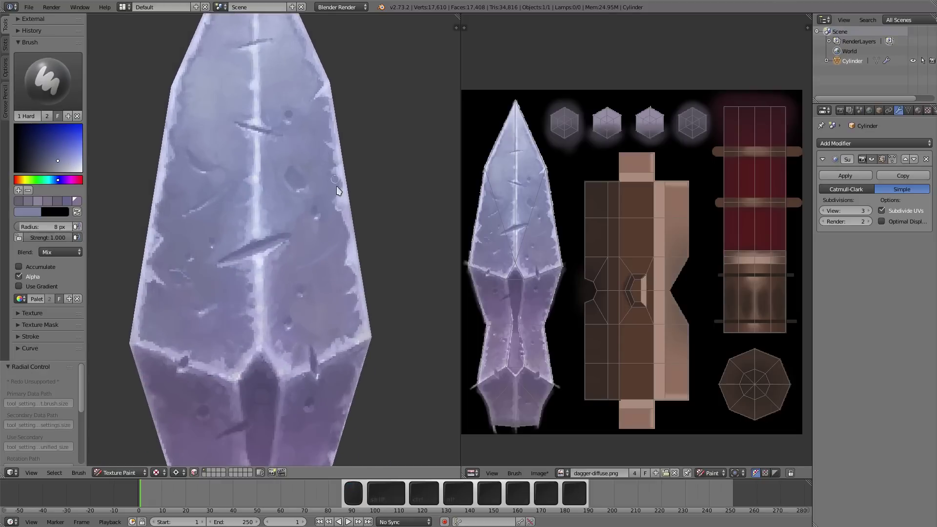
click(281, 227)
key(s)
key(s)
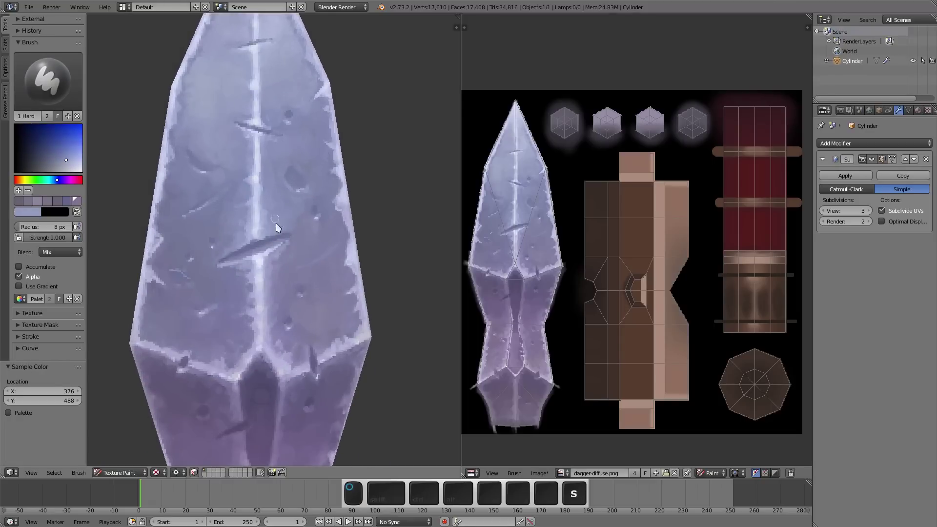
key(s)
key(s)
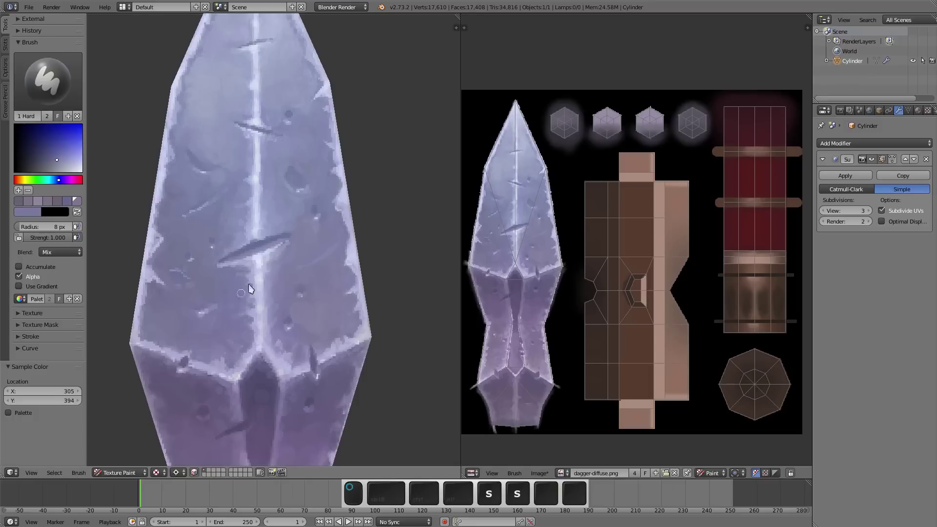
key(s)
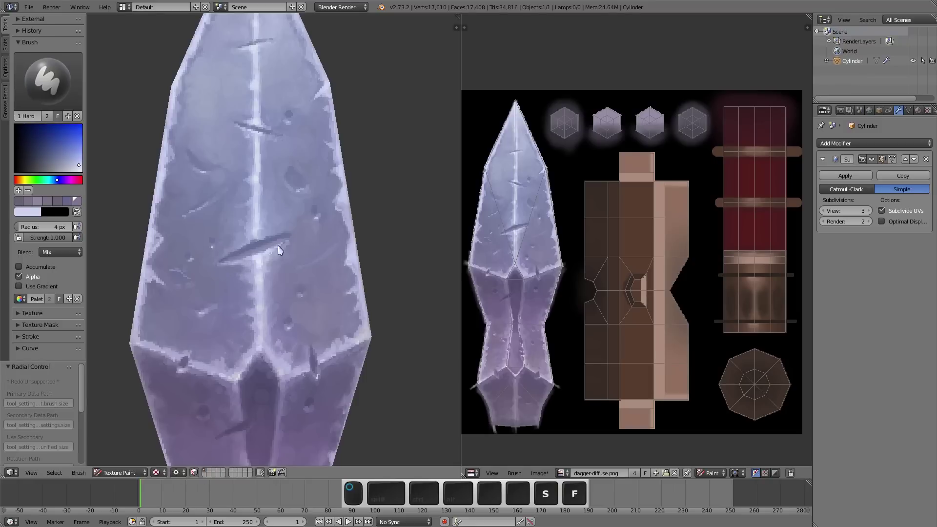
key(f)
click(287, 251)
Resample lower-blade colours and paint marks there at 5 px, 12 px and 6 px sizes.
key(s)
key(s)
scroll(256, 238, down, 3)
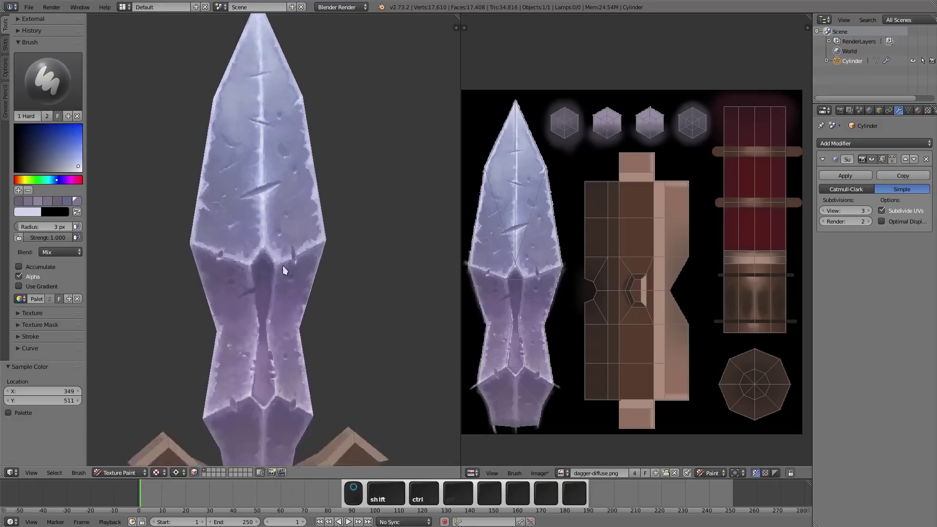
scroll(283, 266, up, 6)
key(s)
scroll(333, 195, down, 3)
scroll(274, 244, up, 3)
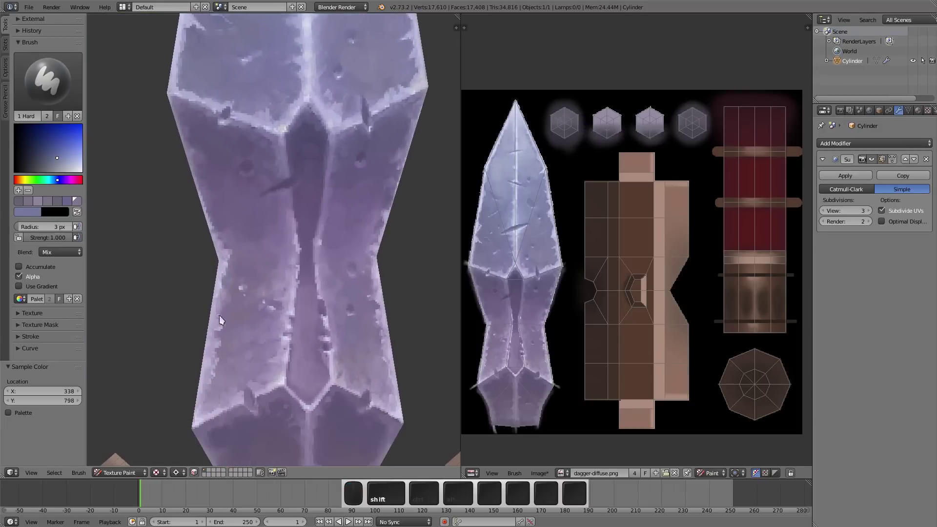
key(s)
key(s)
key(f)
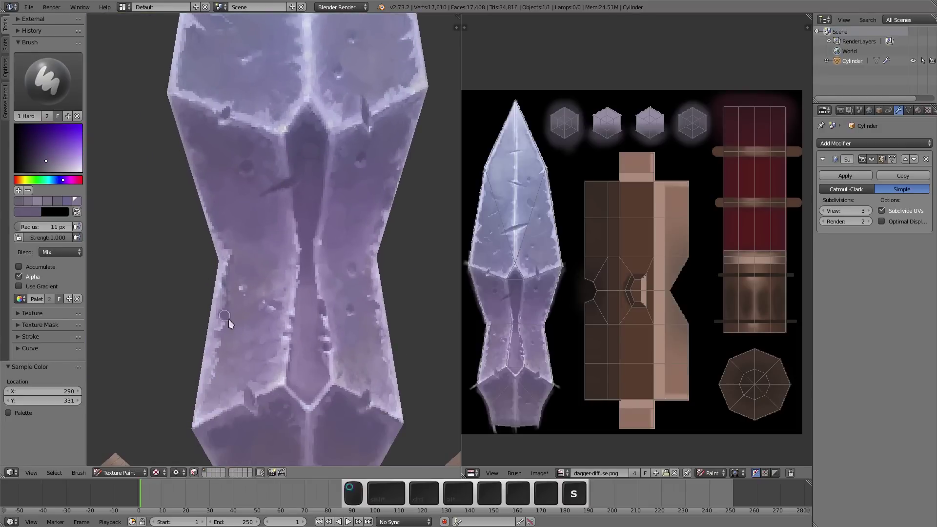
click(252, 321)
key(f)
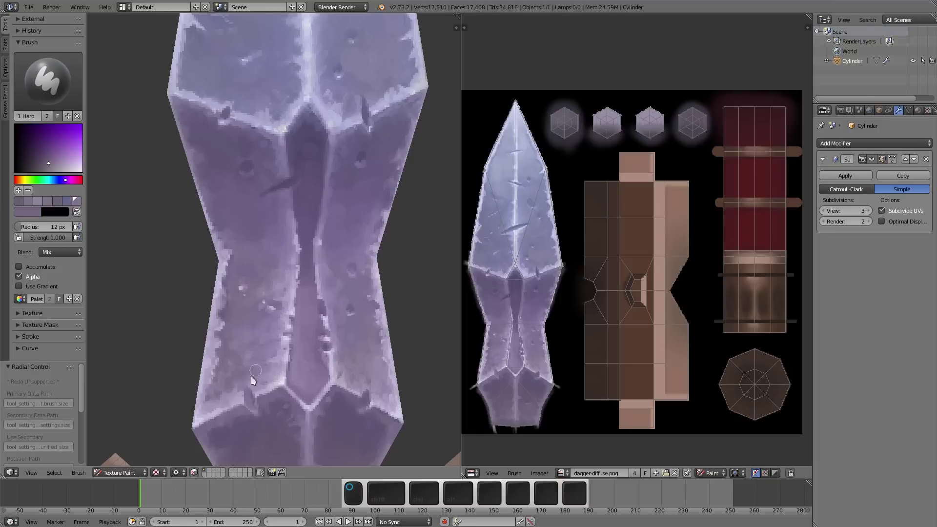
click(239, 375)
key(s)
Paint a 13 px mark on the lower blade, then fine 2 px detail at the edge.
key(s)
key(f)
click(252, 390)
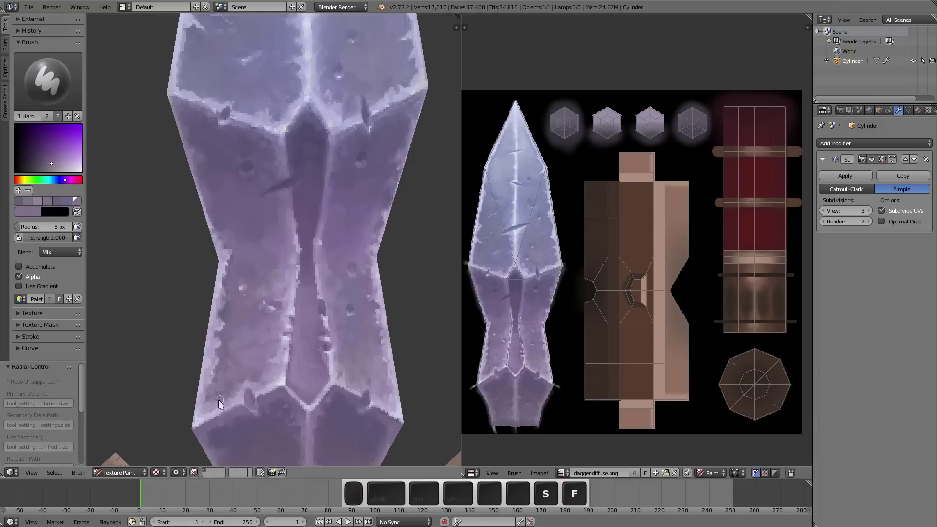
mouse_move(265, 365)
middle_down()
mouse_move(326, 371)
mouse_move(322, 266)
middle_up()
key(s)
key(f)
click(354, 344)
key(s)
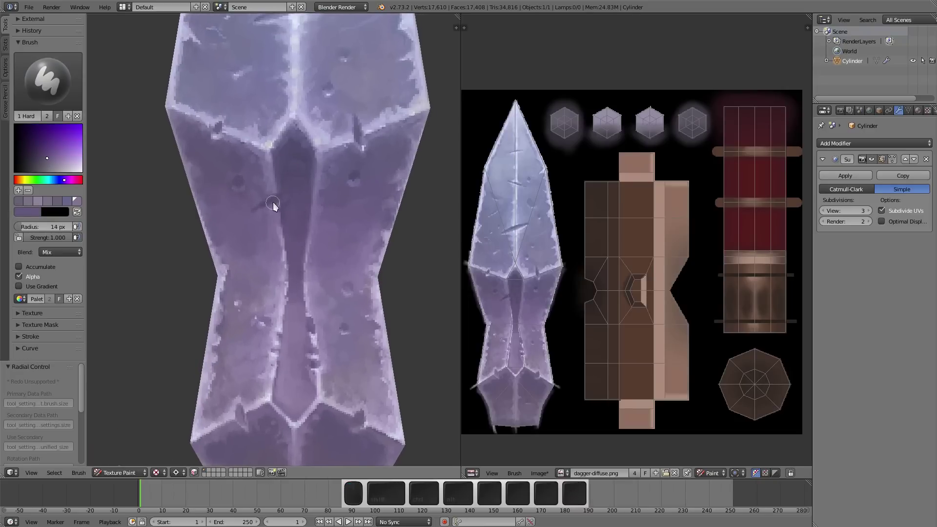
scroll(314, 321, down, 3)
key(s)
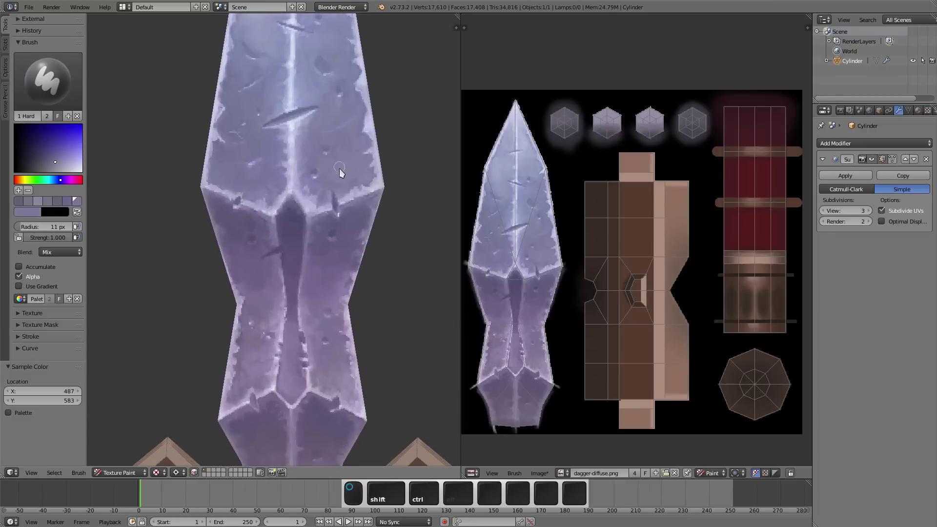
key(s)
key(f)
click(279, 260)
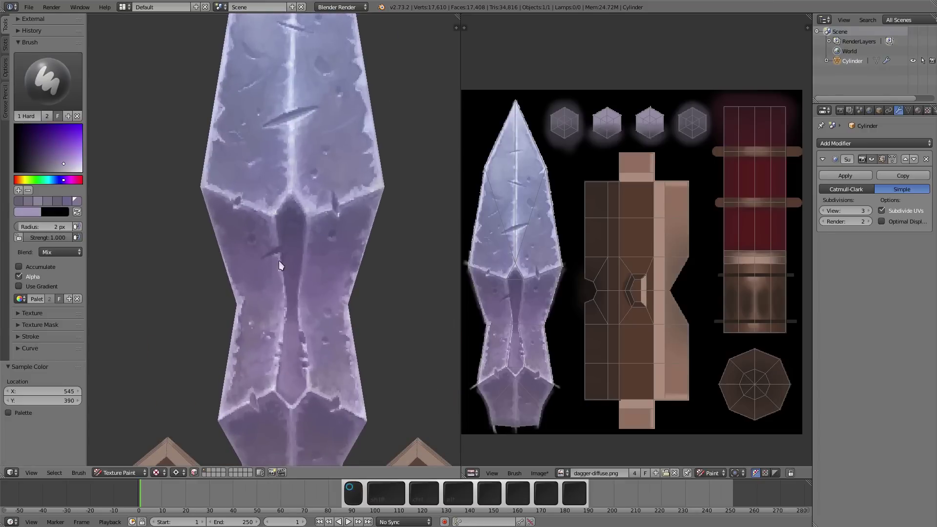
Add a 9 px scratch, a dent mark, and a fine 4 px chip along the blade edge.
scroll(299, 228, up, 4)
key(f)
click(257, 262)
scroll(259, 239, down, 4)
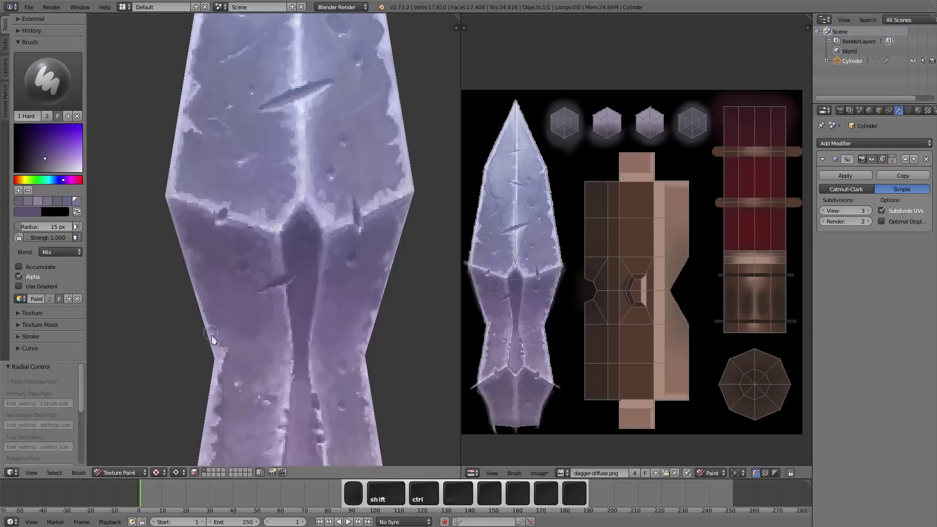
key(f)
click(214, 274)
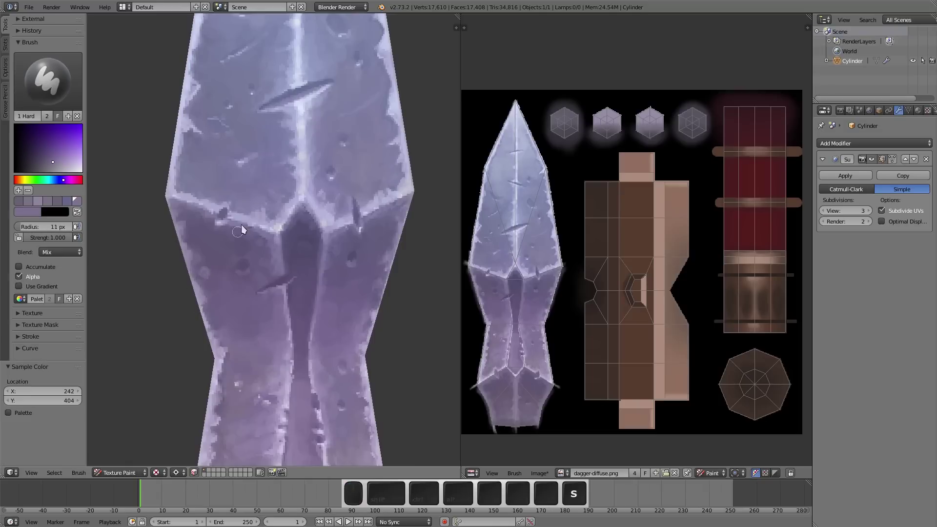
scroll(352, 300, up, 2)
key(s)
key(s)
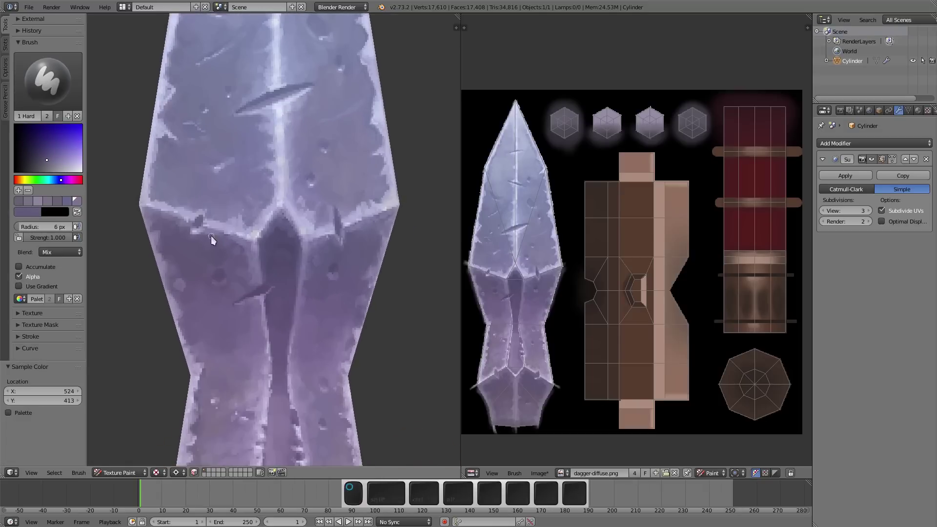
scroll(211, 236, down, 2)
scroll(344, 271, up, 2)
key(f)
click(343, 410)
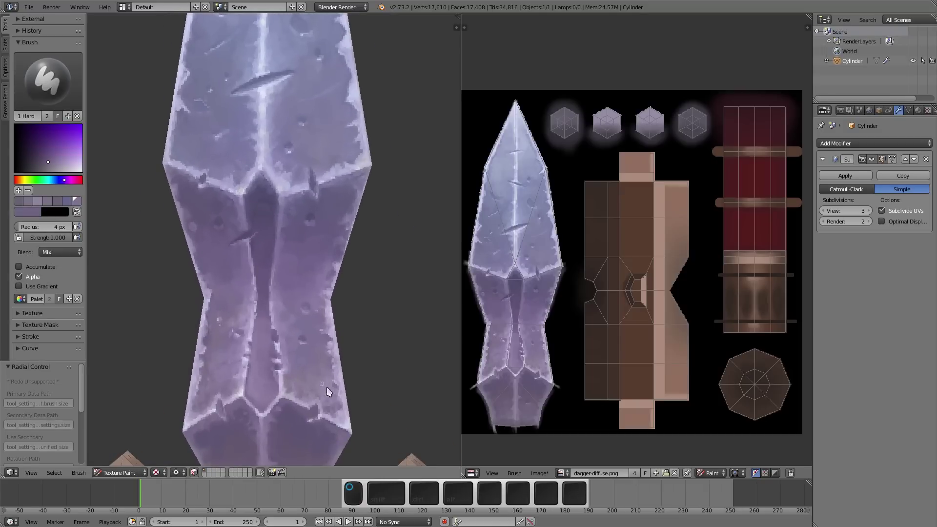
Bring the crossguard area into view and paint 17 px shading plus 6 px strokes on the lower blade.
ctrl+middle_drag(328, 392, 194, 335)
key(s)
mouse_move(262, 361)
middle_down()
mouse_move(307, 306)
mouse_move(362, 319)
middle_up()
key(s)
key(f)
click(345, 250)
middle_drag(345, 250, 347, 326)
key(s)
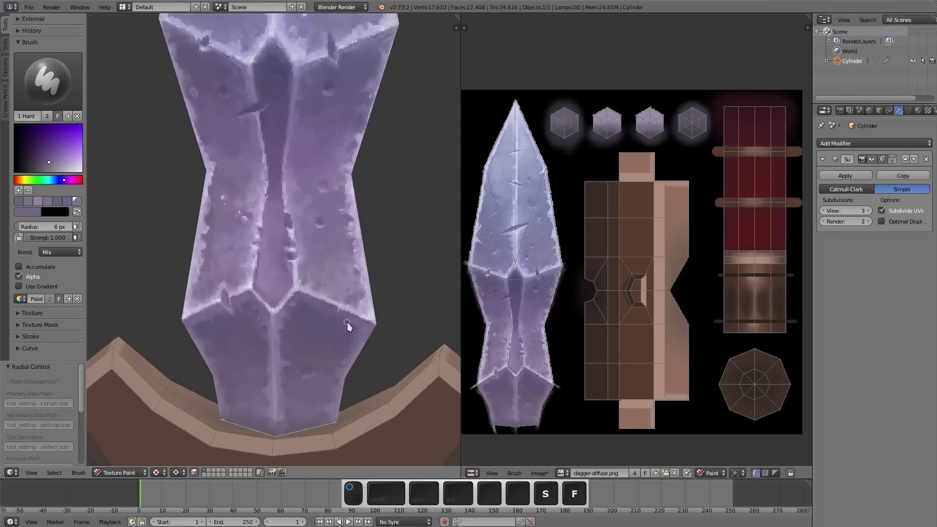
key(f)
click(276, 379)
key(s)
mouse_move(341, 268)
middle_down()
mouse_move(276, 380)
mouse_move(287, 424)
mouse_move(285, 383)
mouse_move(298, 419)
middle_up()
Dab 24 px and 11 px magenta and bluer purples near the blade base to mottle the facets.
key(f)
click(254, 386)
key(s)
key(f)
click(261, 410)
key(f)
click(285, 420)
key(s)
key(f)
click(288, 390)
key(s)
mouse_move(327, 340)
middle_down()
mouse_move(283, 345)
mouse_move(298, 400)
mouse_move(375, 342)
mouse_move(373, 327)
mouse_move(247, 419)
middle_up()
Paint brighter purple highlights at 6–7 px near the blade base, finishing with 3 px touches.
key(s)
key(f)
click(305, 420)
key(s)
key(f)
click(253, 332)
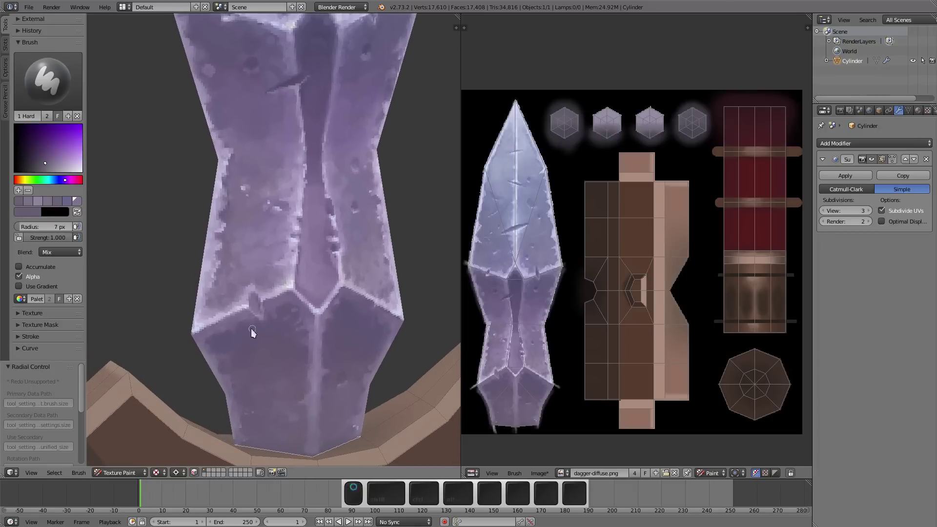
key(f)
click(314, 265)
key(s)
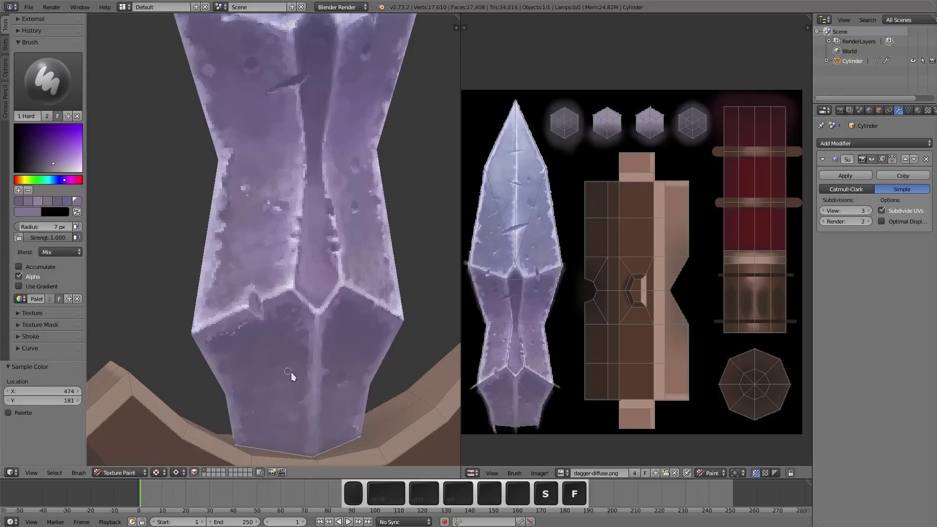
key(s)
key(f)
click(285, 356)
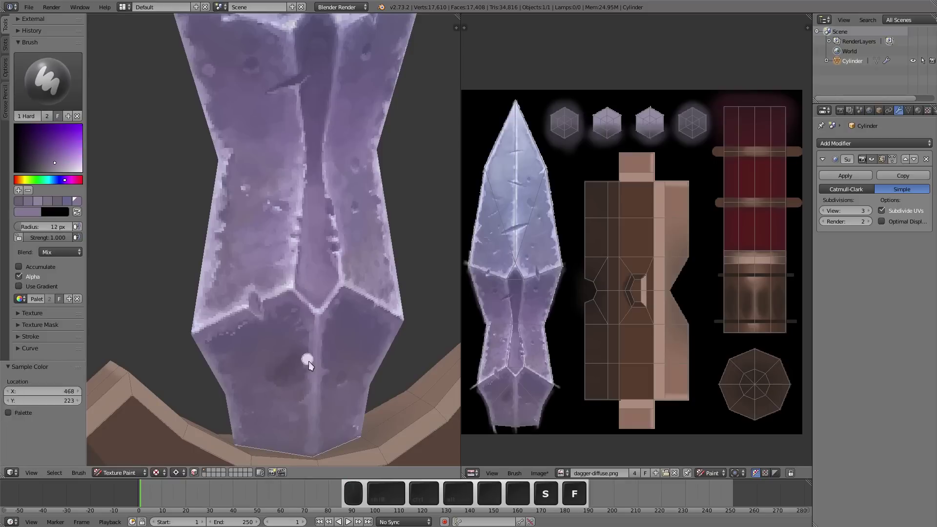
Sample lighter colours near the blade base and set the brush radius to 23 px.
key(s)
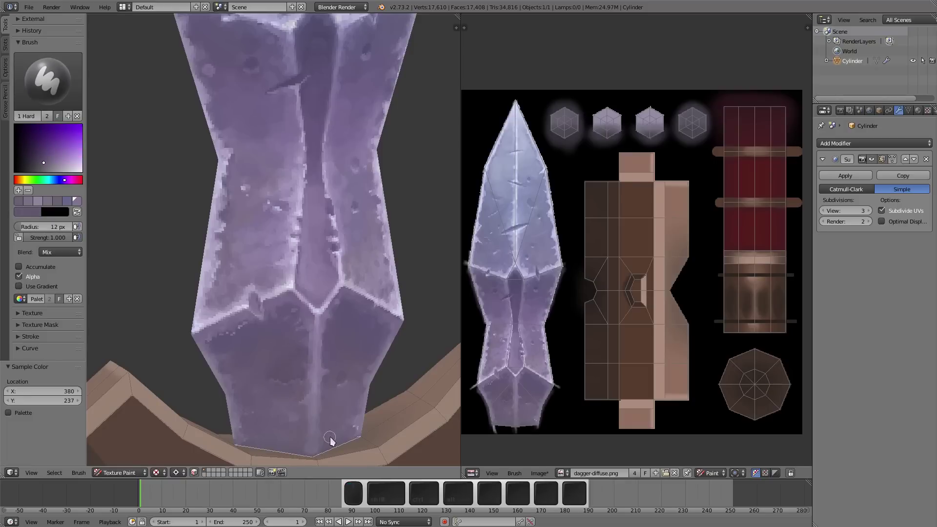
middle_drag(330, 440, 344, 442)
key(s)
scroll(361, 342, up, 3)
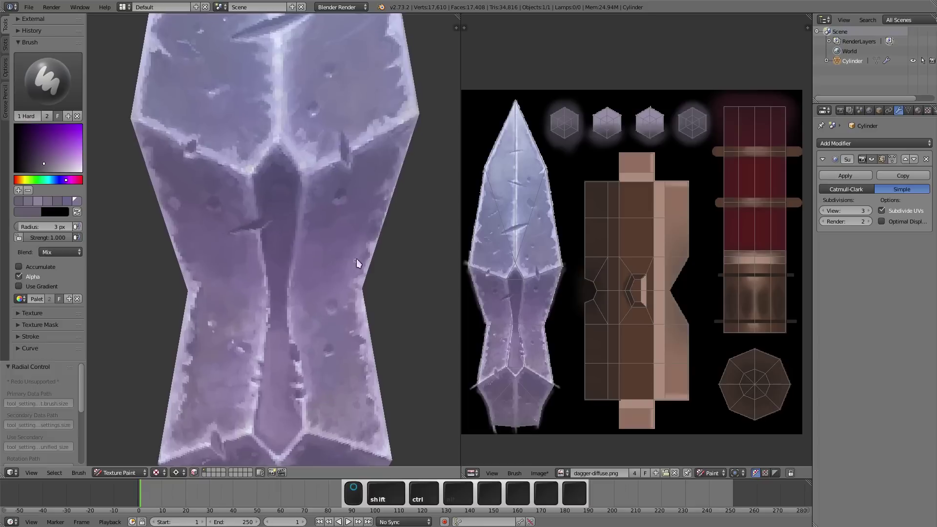
key(s)
scroll(239, 282, down, 4)
scroll(289, 194, up, 4)
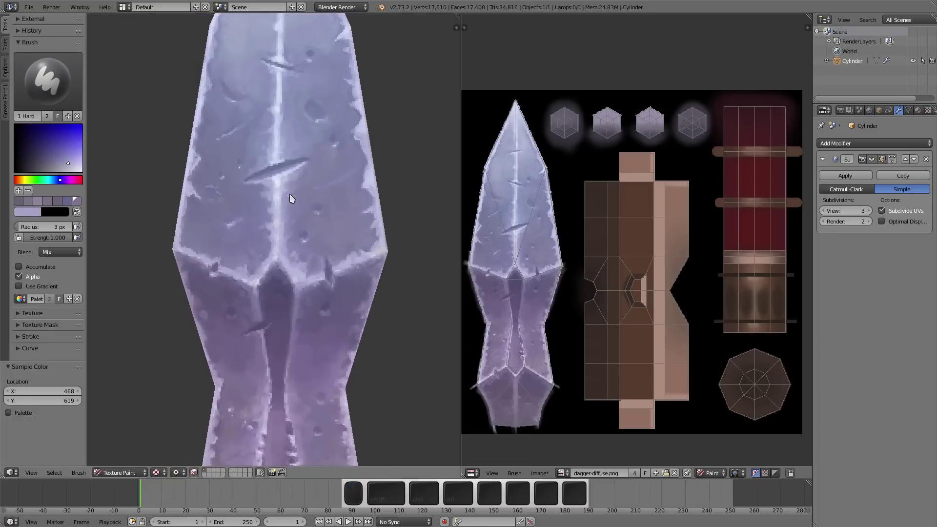
key(f)
click(289, 194)
Sample a lighter colour and a lower-blade purple with an 8 px brush.
shift+middle_drag(270, 176, 270, 291)
key(s)
key(f)
click(273, 259)
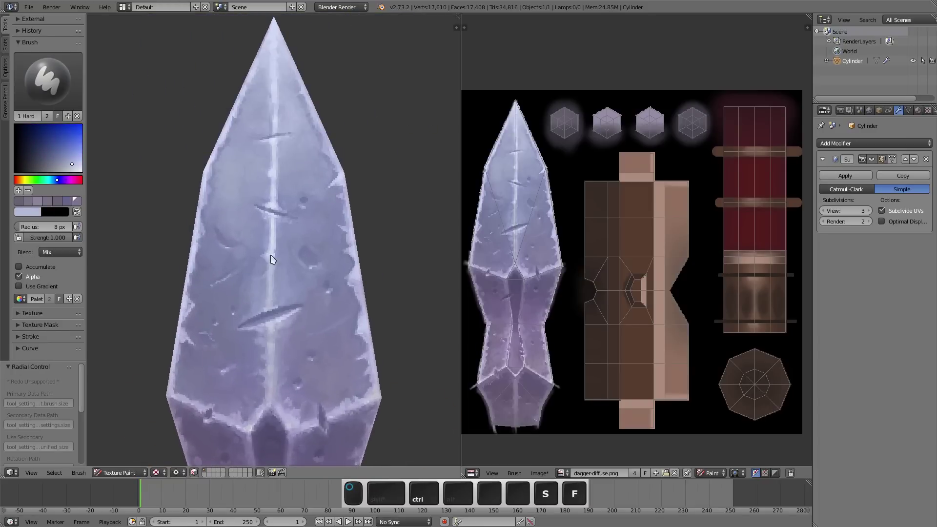
scroll(263, 234, down, 4)
scroll(239, 398, up, 4)
key(s)
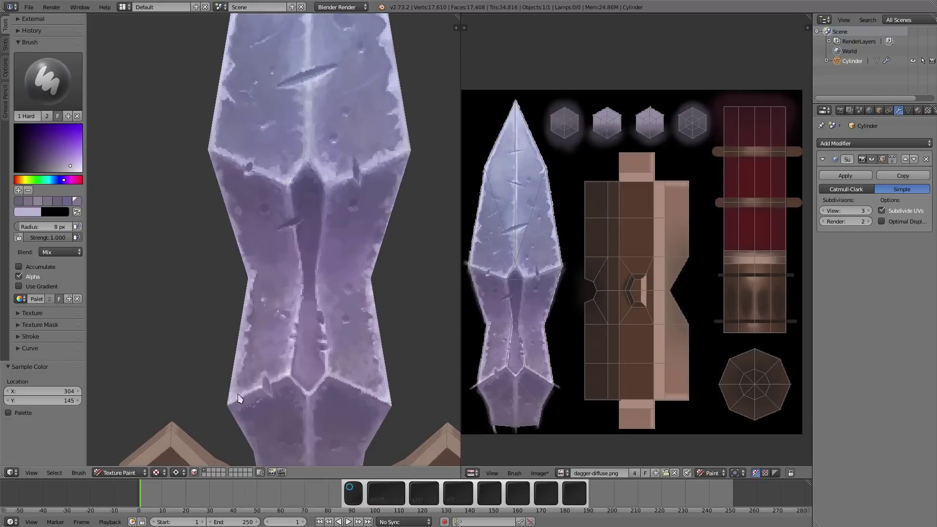
Sample colours and a blue from the upper blade and enlarge the brush to 22 px.
shift+middle_drag(395, 169, 366, 238)
key(s)
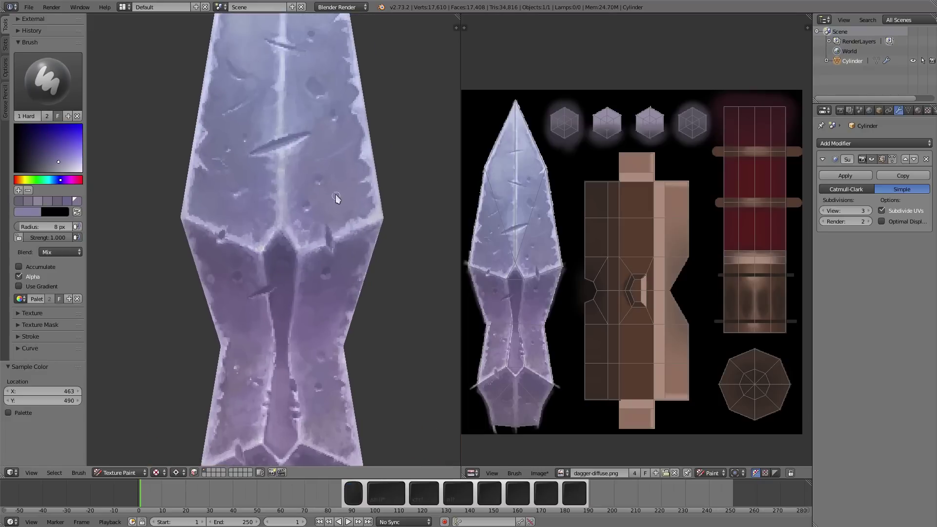
key(s)
scroll(402, 303, down, 4)
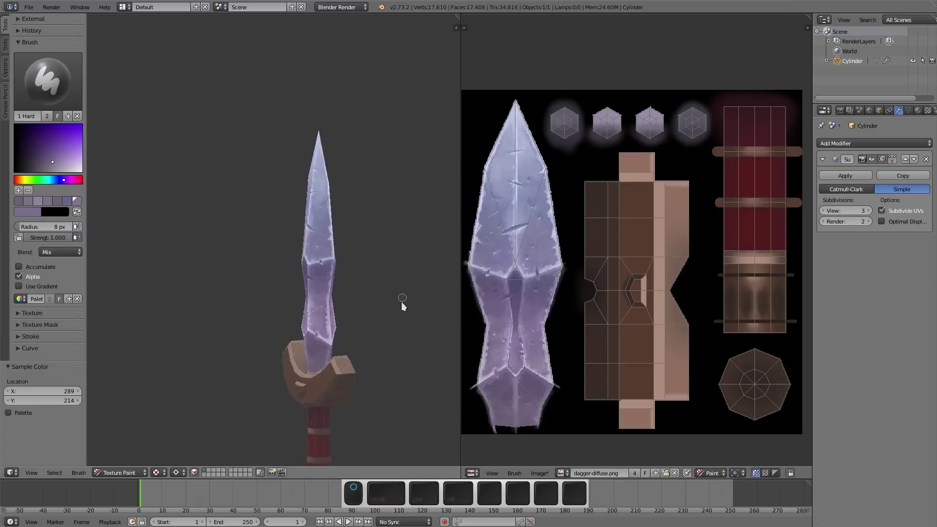
scroll(402, 302, up, 4)
key(s)
key(f)
click(293, 219)
Sample a colour near the blade tip and set the brush radius to 16 px.
scroll(316, 368, down, 2)
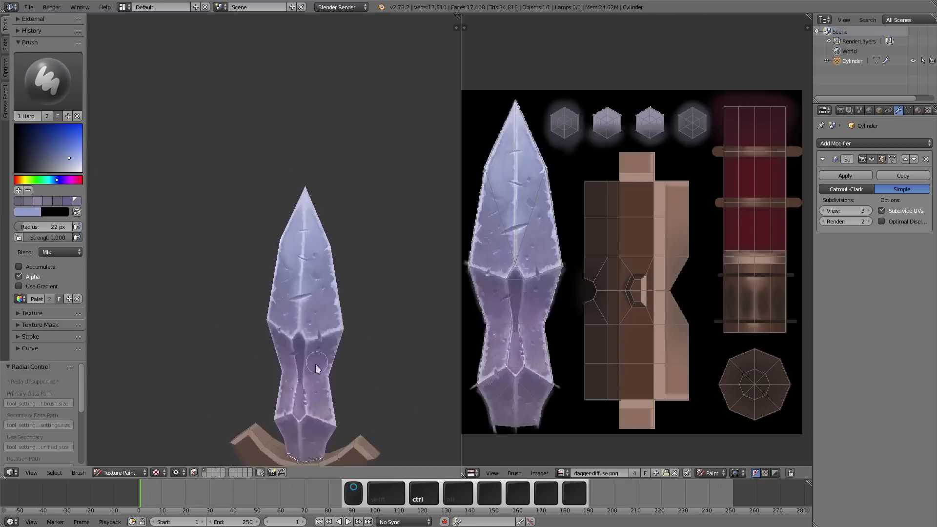
scroll(316, 369, up, 3)
key(s)
scroll(219, 260, down, 2)
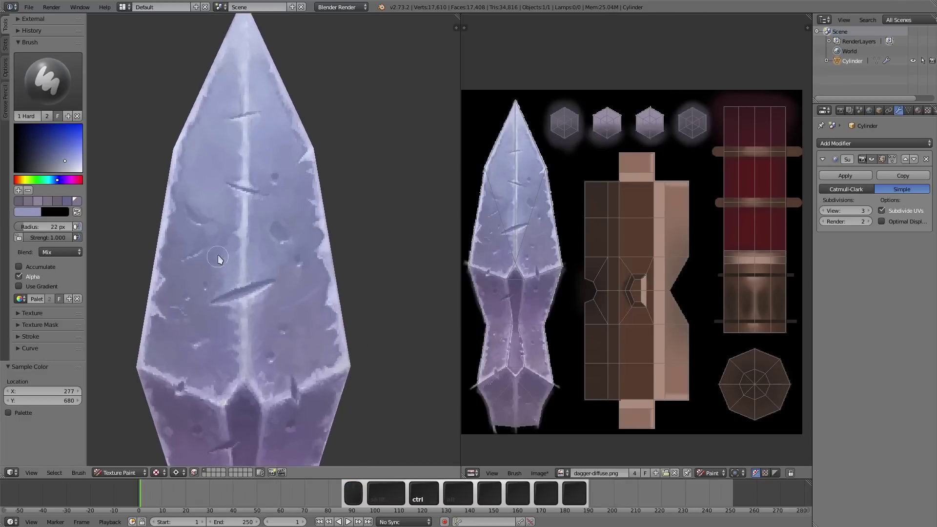
key(s)
key(f)
click(227, 323)
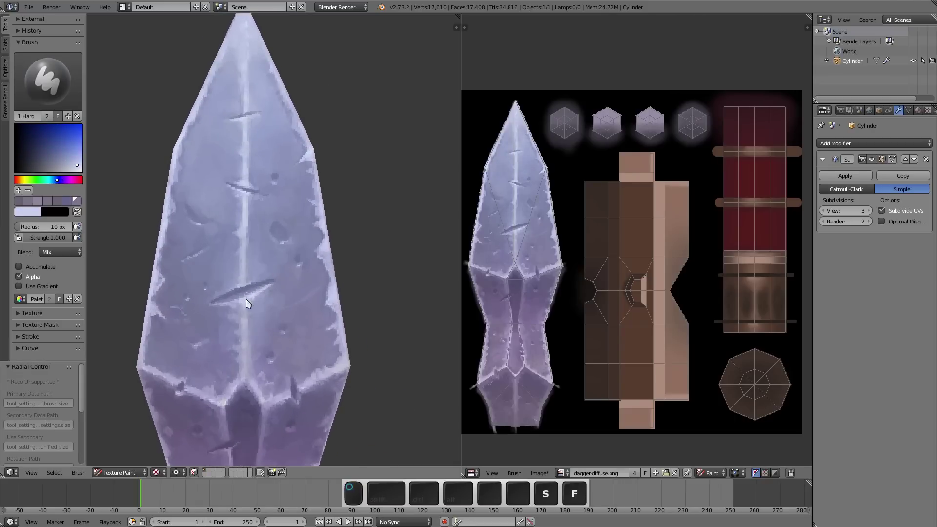
Sample another blade colour and shrink the brush to 5 px for fine chips.
key(s)
scroll(204, 217, down, 3)
scroll(204, 217, up, 3)
key(f)
click(227, 188)
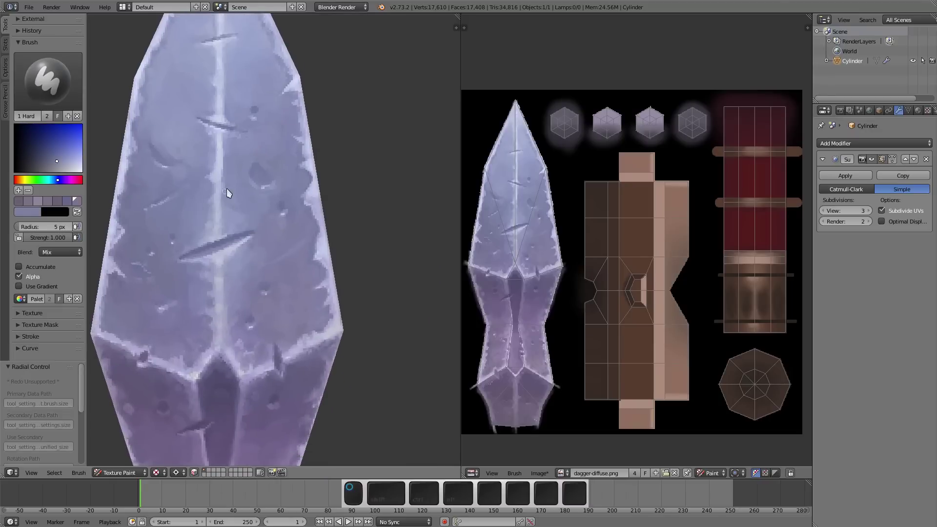
Sample a muted purple from the lower blade's mottled facets as the paint colour.
scroll(195, 267, down, 2)
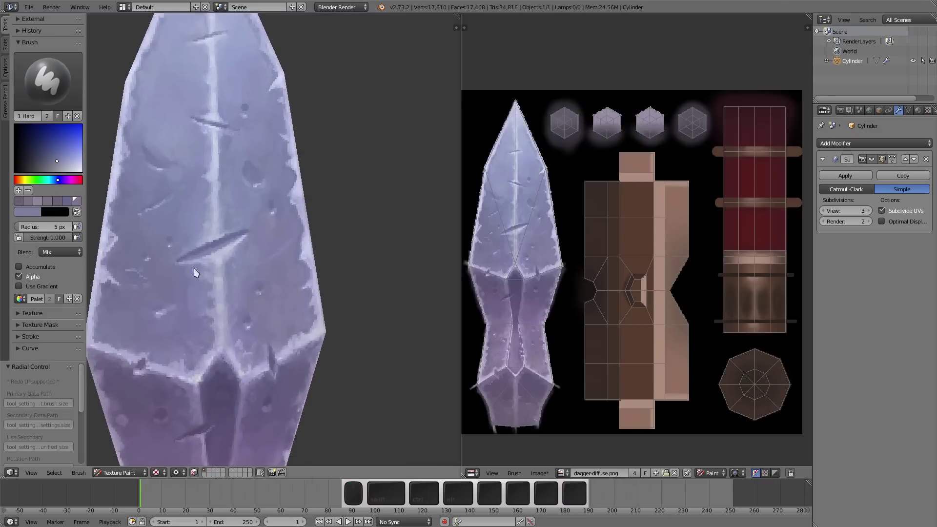
shift+scroll(176, 289, down, 4)
ctrl+scroll(183, 289, up, 2)
scroll(187, 325, down, 1)
key(s)
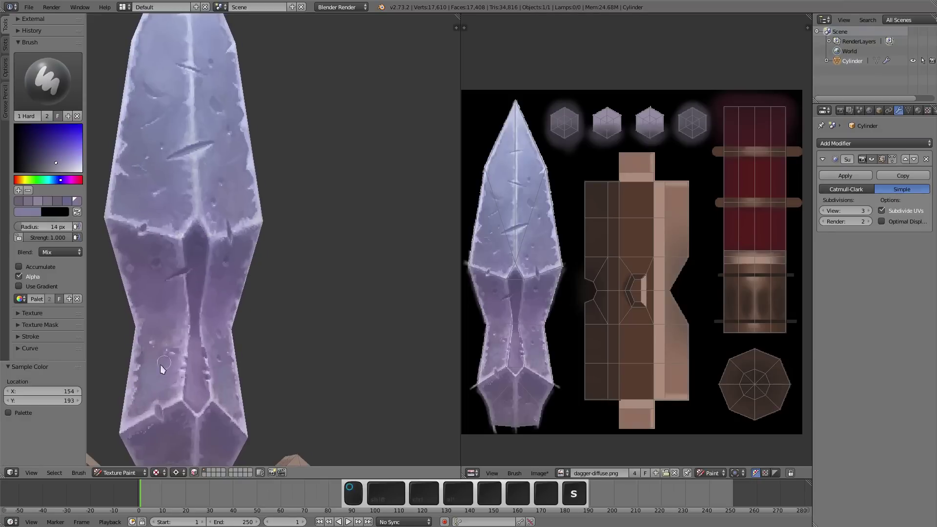
ctrl+scroll(164, 378, up, 1)
key(s)
scroll(225, 385, down, 4)
scroll(239, 373, up, 5)
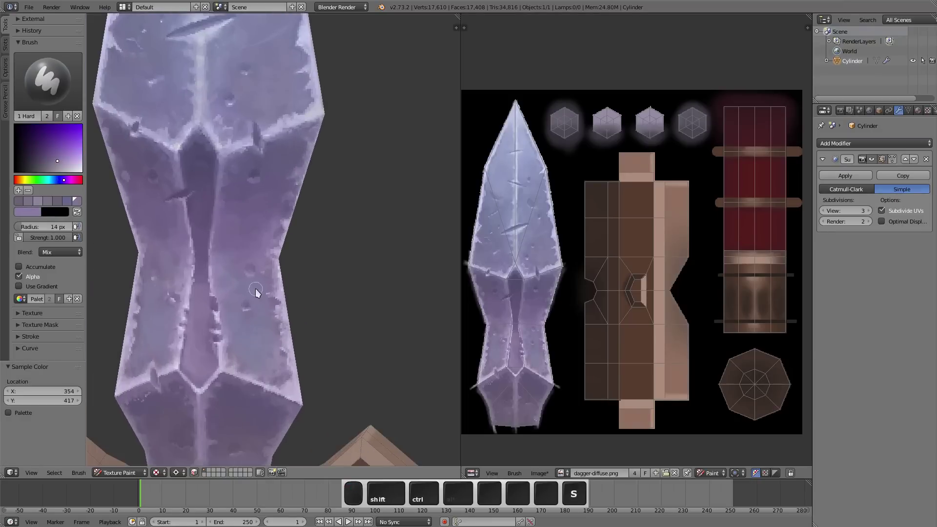
middle_drag(232, 352, 159, 342)
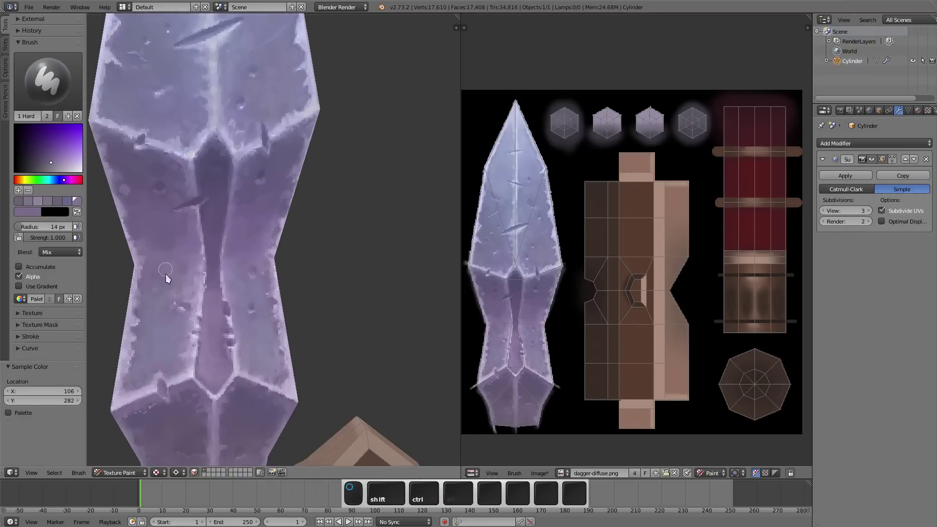
Paint chips near the blade tip in sampled blade colours, using 6, 3 and 12 px brushes.
key(s)
scroll(209, 276, down, 3)
scroll(230, 304, up, 3)
ctrl+scroll(243, 266, up, 4)
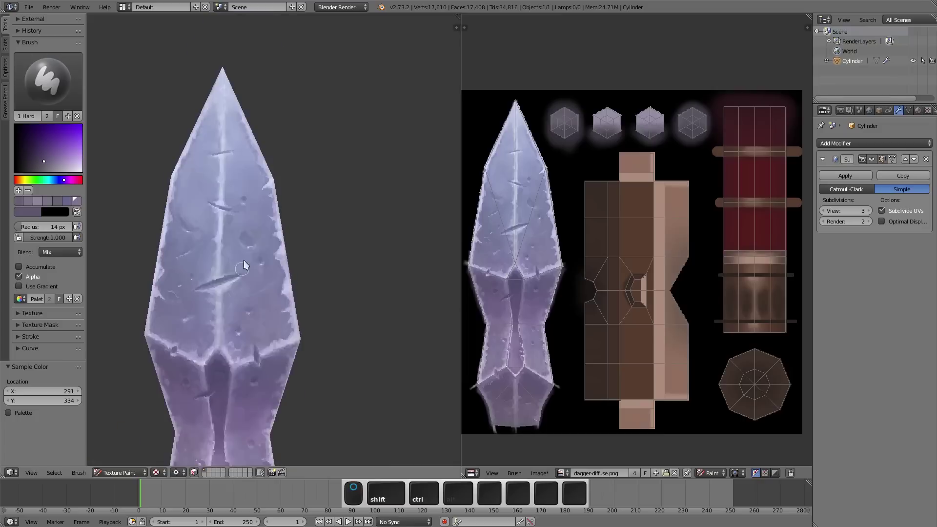
scroll(219, 59, up, 2)
key(s)
scroll(219, 60, up, 2)
key(s)
key(f)
click(242, 57)
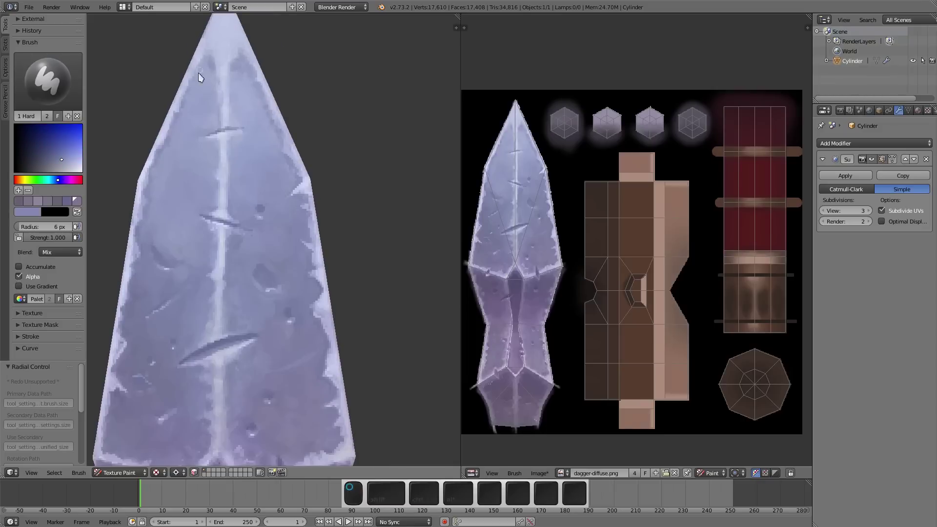
scroll(200, 77, down, 2)
key(f)
click(243, 222)
key(s)
scroll(266, 265, up, 1)
key(s)
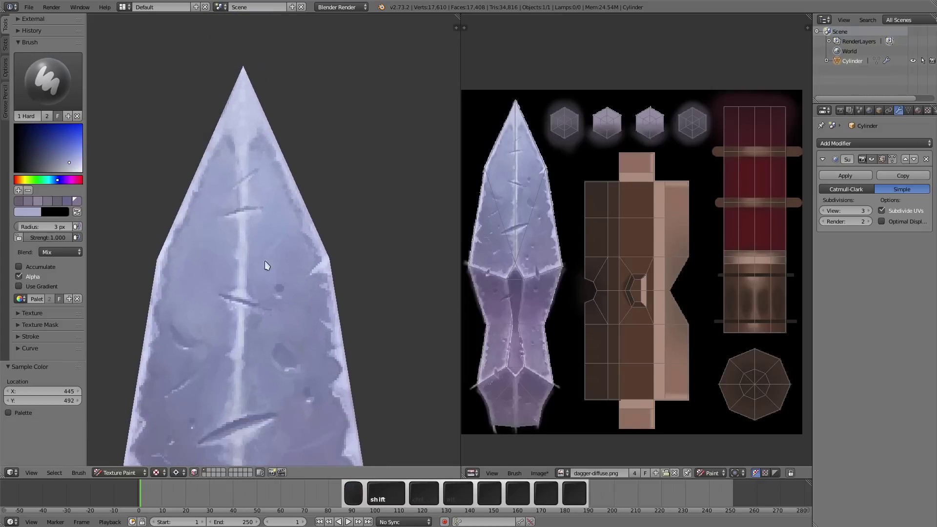
scroll(265, 265, up, 1)
key(s)
scroll(329, 197, up, 2)
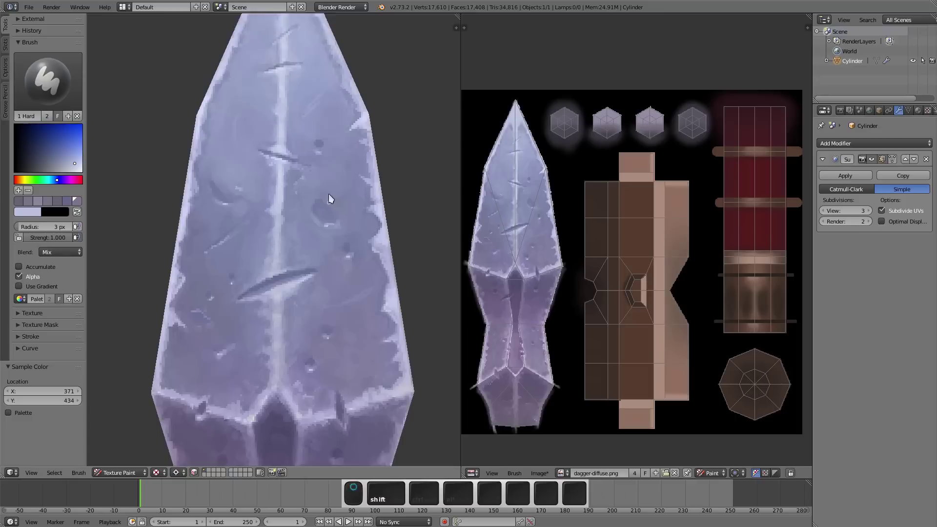
key(s)
scroll(355, 215, down, 3)
key(f)
click(294, 268)
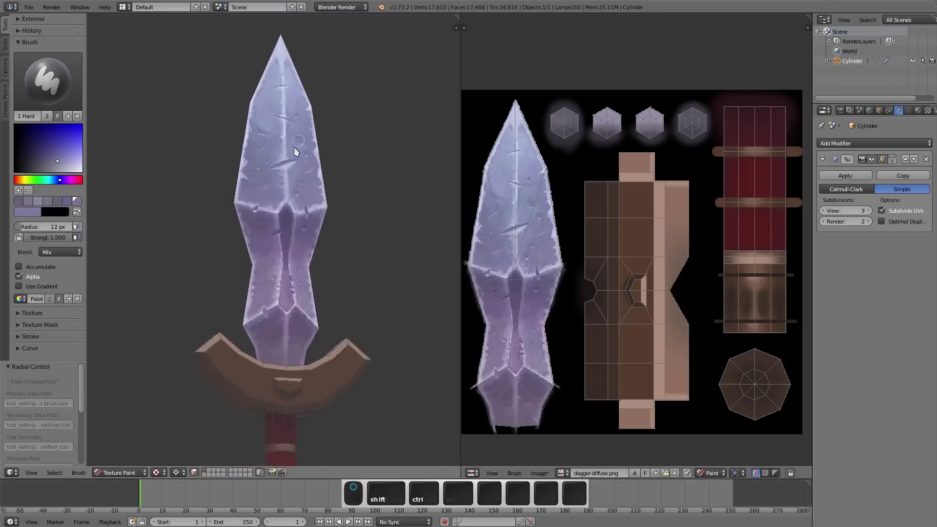
Add dents down the lower and mid blade in sampled bluer tones, with 5, 9 and 17 px brushes.
scroll(295, 195, up, 3)
key(s)
scroll(297, 184, down, 1)
key(s)
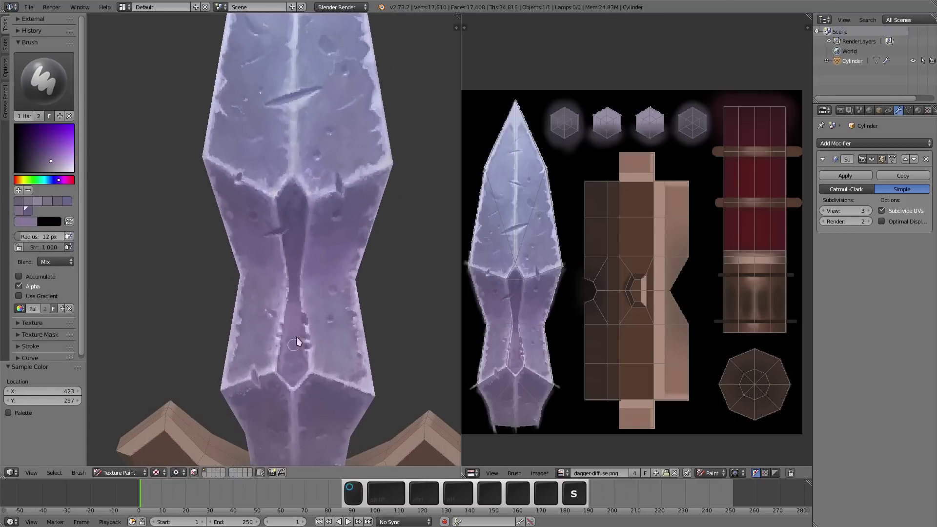
key(s)
scroll(296, 352, down, 2)
scroll(234, 215, up, 1)
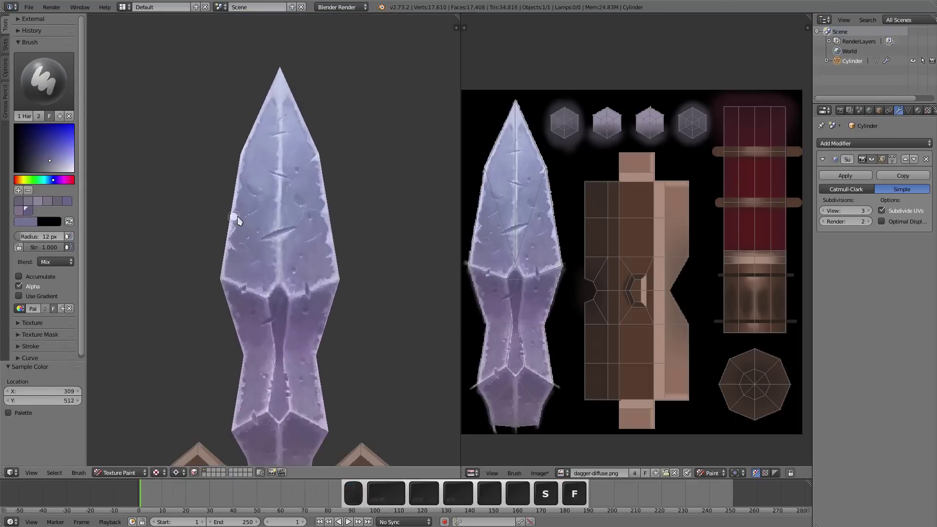
key(f)
click(234, 217)
scroll(307, 230, down, 1)
scroll(250, 312, up, 3)
key(s)
key(s)
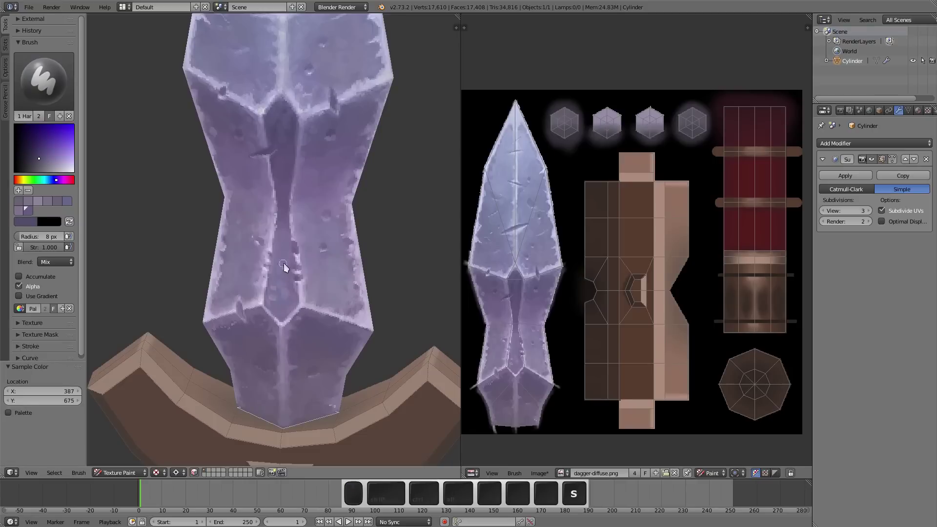
scroll(282, 234, up, 1)
key(s)
key(f)
click(280, 205)
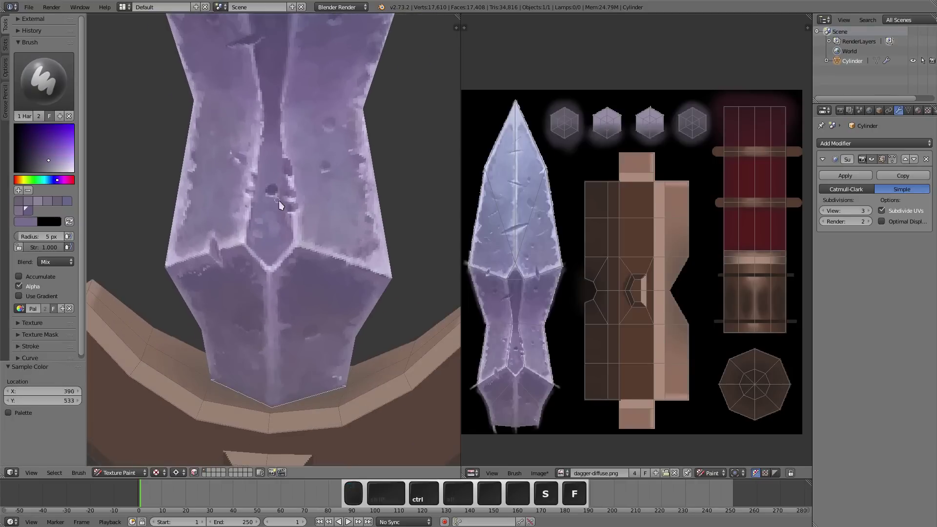
scroll(279, 205, down, 2)
scroll(249, 388, up, 3)
key(s)
key(f)
click(260, 393)
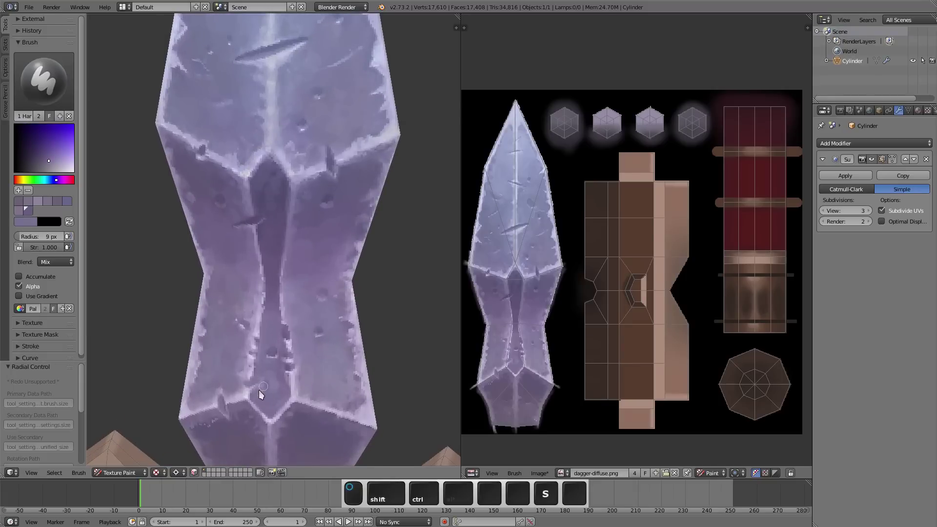
key(s)
scroll(293, 313, down, 2)
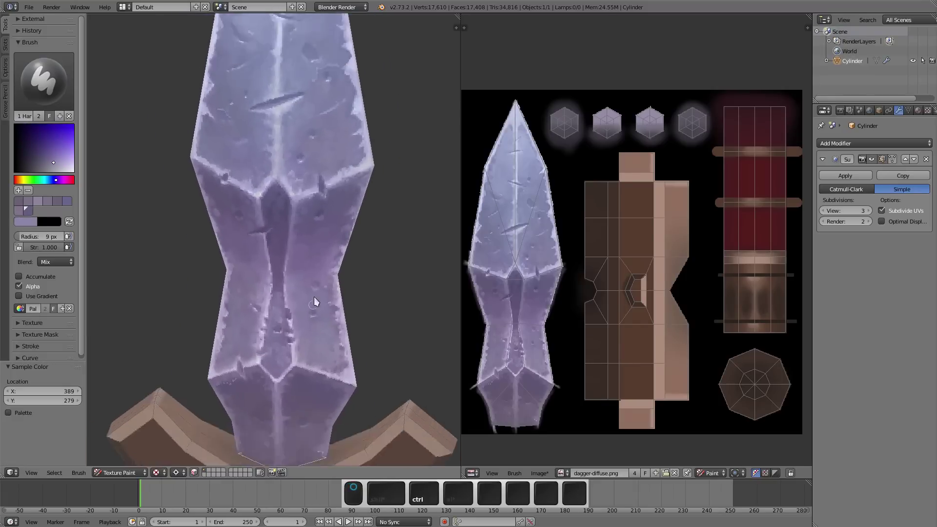
scroll(314, 307, up, 2)
key(s)
key(f)
click(315, 327)
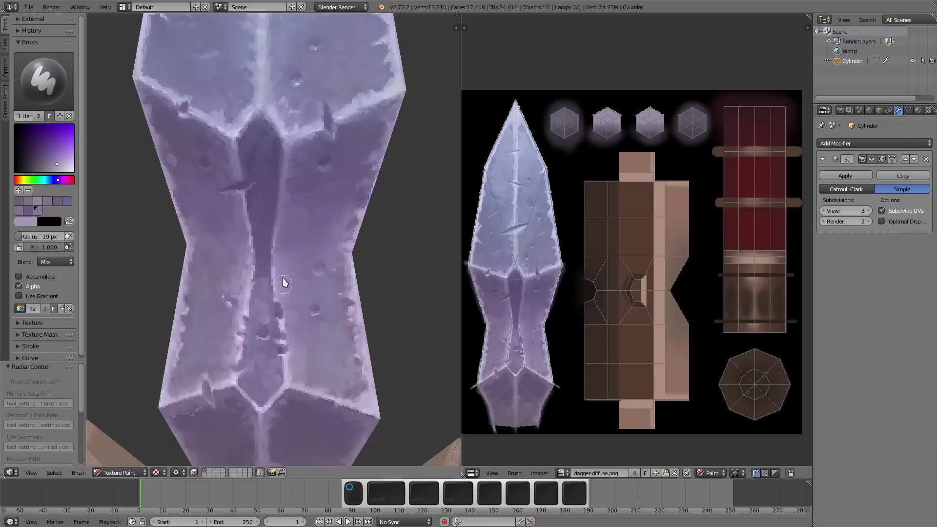
Paint small dark dents in sampled purple tones from new angles, using 10, 7 and 2 px brushes.
key(s)
middle_drag(236, 282, 236, 257)
key(f)
click(236, 327)
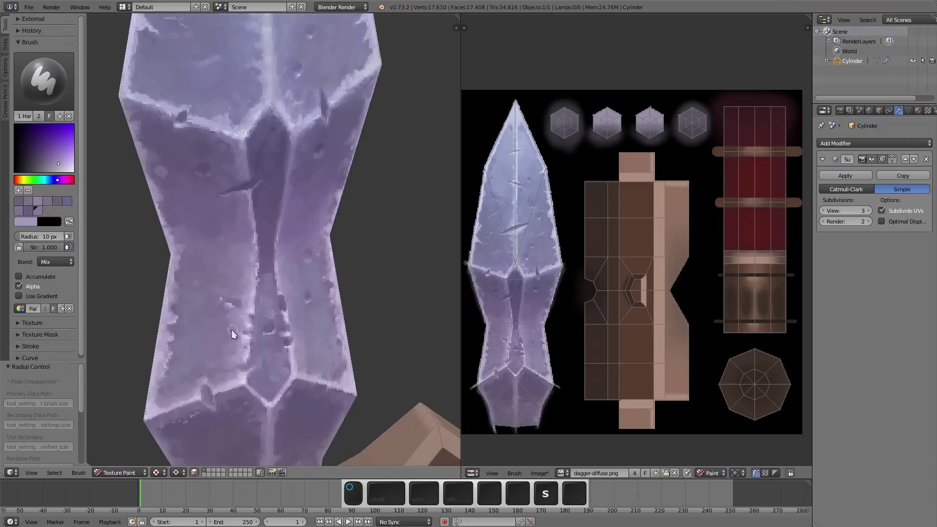
key(s)
key(f)
click(229, 379)
key(s)
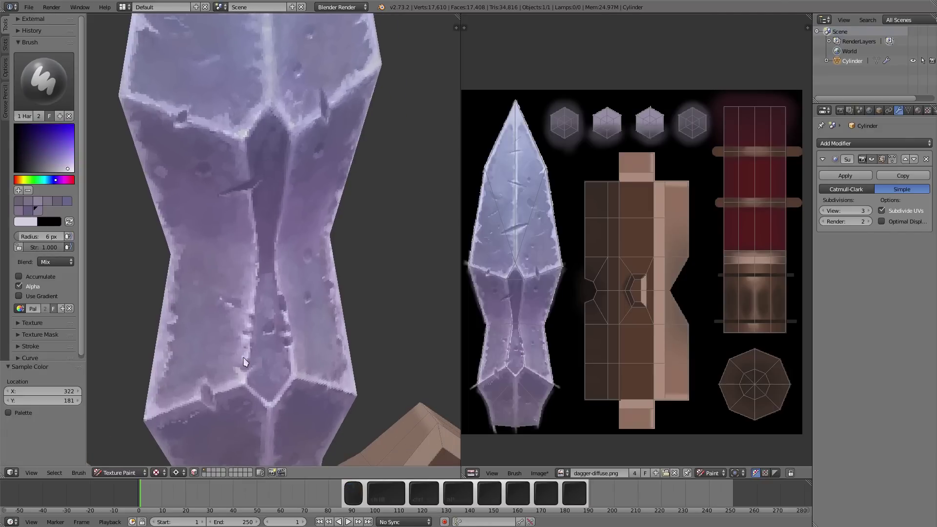
key(f)
click(186, 307)
key(s)
middle_drag(226, 319, 300, 374)
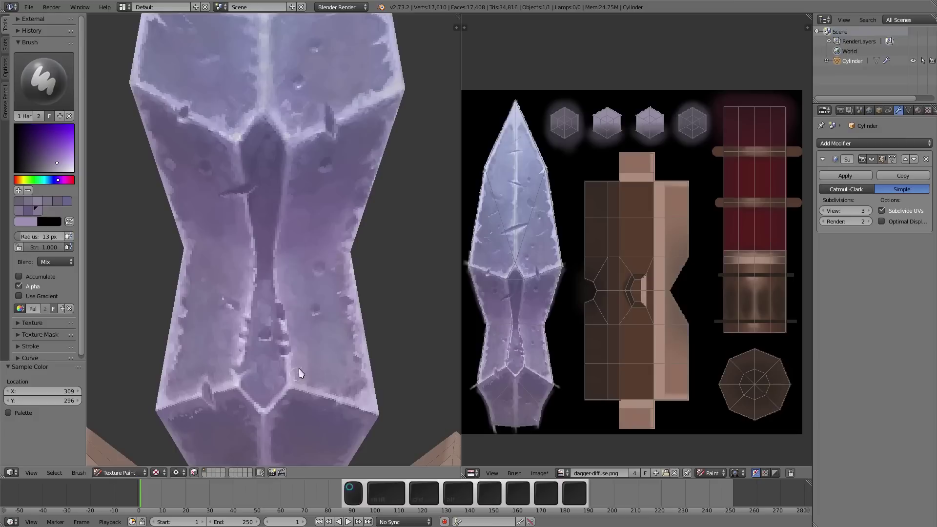
scroll(314, 373, down, 3)
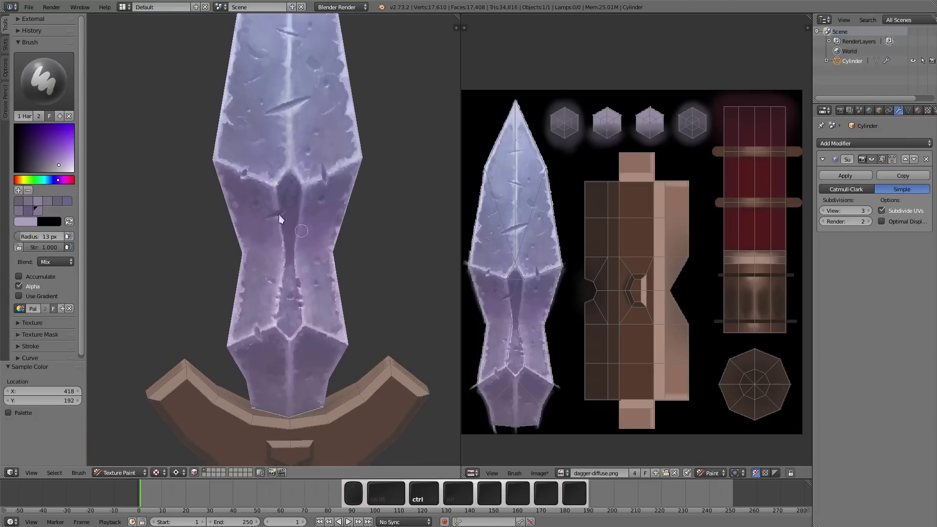
scroll(288, 205, up, 4)
key(s)
key(s)
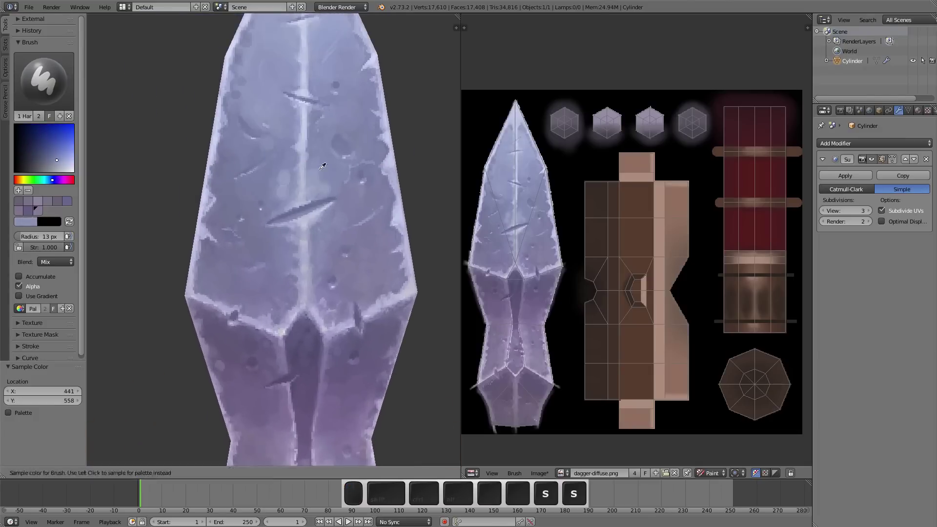
scroll(283, 175, down, 3)
scroll(276, 284, up, 3)
key(s)
key(s)
middle_drag(276, 285, 210, 268)
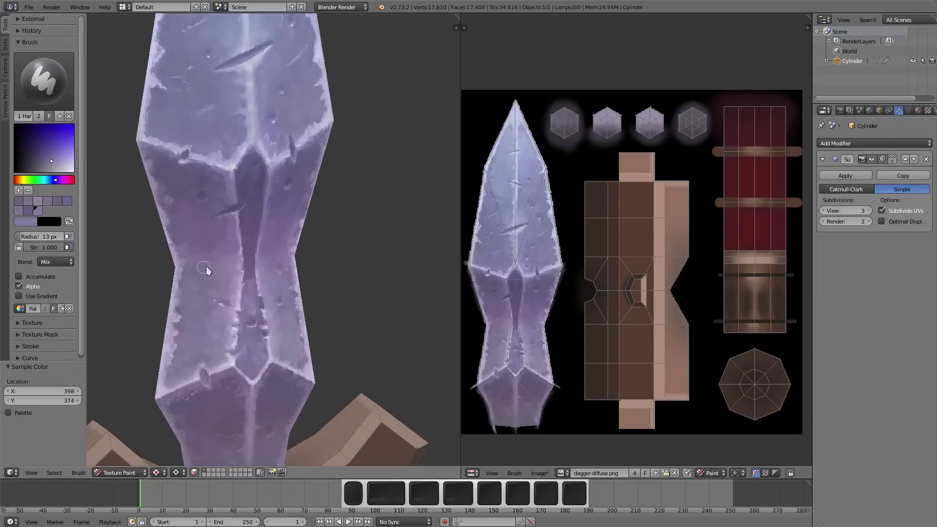
key(f)
click(185, 278)
middle_drag(171, 382, 310, 383)
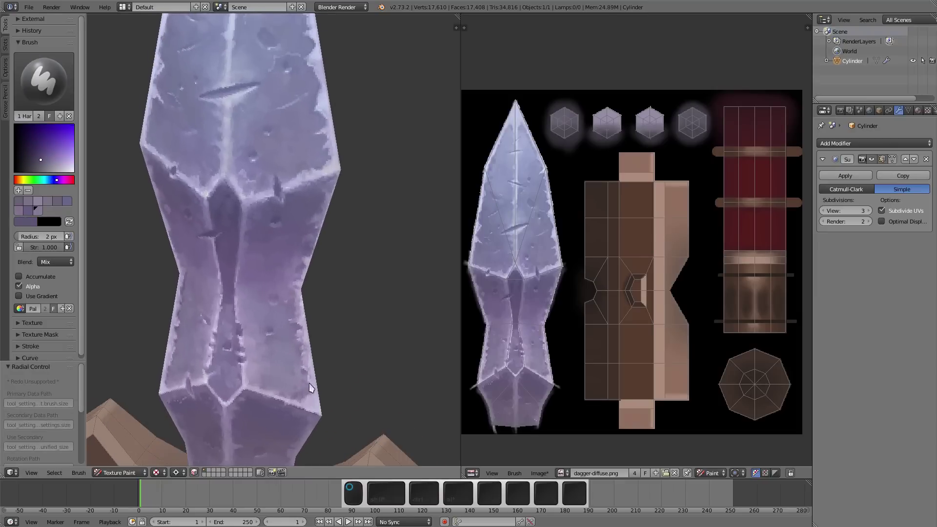
middle_drag(300, 319, 199, 314)
Paint pale lavender chipped highlights along the blade edges, ending with a 2 px brush.
key(f)
click(204, 309)
key(s)
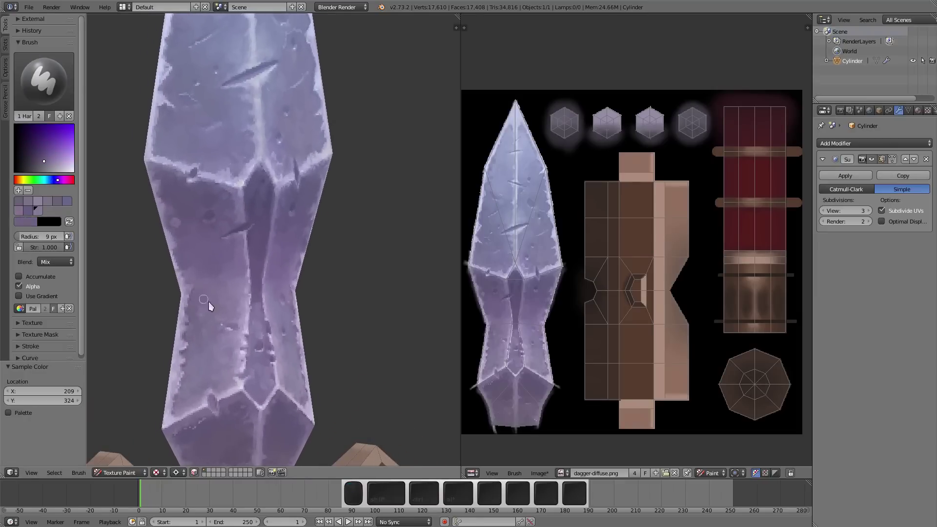
middle_drag(243, 230, 192, 276)
key(f)
click(203, 224)
mouse_move(204, 224)
middle_down()
mouse_move(209, 251)
mouse_move(263, 259)
middle_up()
key(s)
click(190, 276)
key(f)
click(268, 261)
key(s)
click(279, 259)
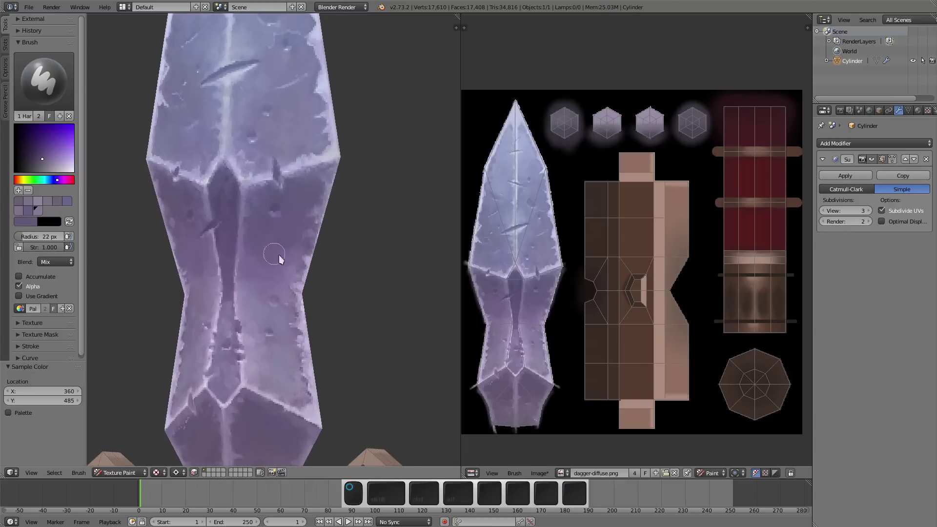
key(s)
click(268, 237)
mouse_move(254, 298)
middle_down()
mouse_move(268, 238)
mouse_move(248, 205)
mouse_move(210, 176)
middle_up()
key(f)
click(211, 176)
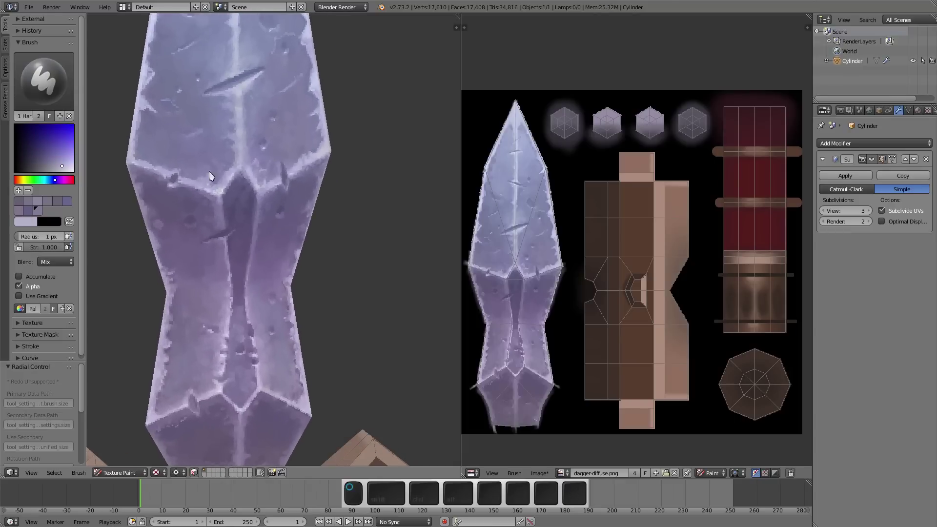
key(s)
click(257, 167)
mouse_move(142, 205)
middle_down()
mouse_move(257, 168)
mouse_move(316, 166)
mouse_move(143, 159)
middle_up()
key(f)
click(143, 160)
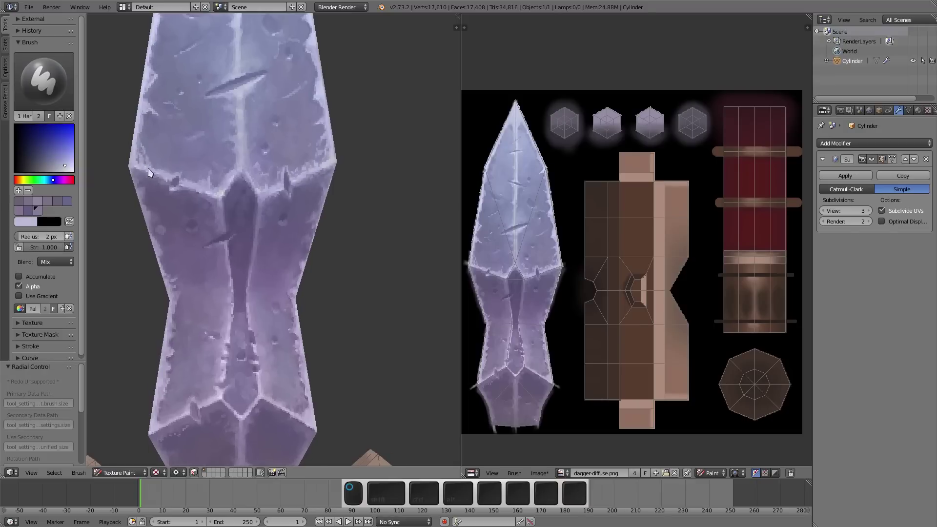
Frame the lower blade and paint dents in sampled purple tones with 4 and 7 px brushes.
middle_drag(143, 112, 152, 177)
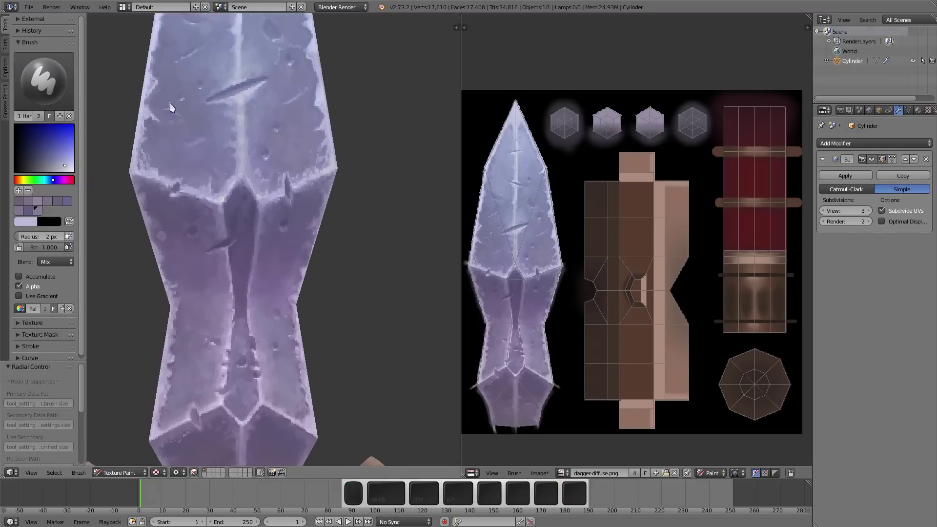
shift+middle_drag(232, 161, 228, 243)
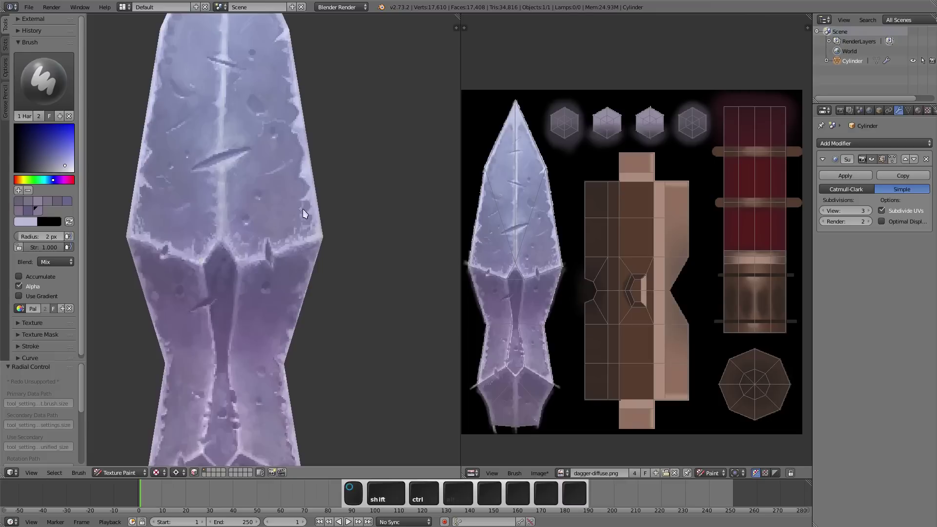
ctrl+shift+middle_drag(153, 153, 186, 365)
middle_drag(195, 302, 305, 334)
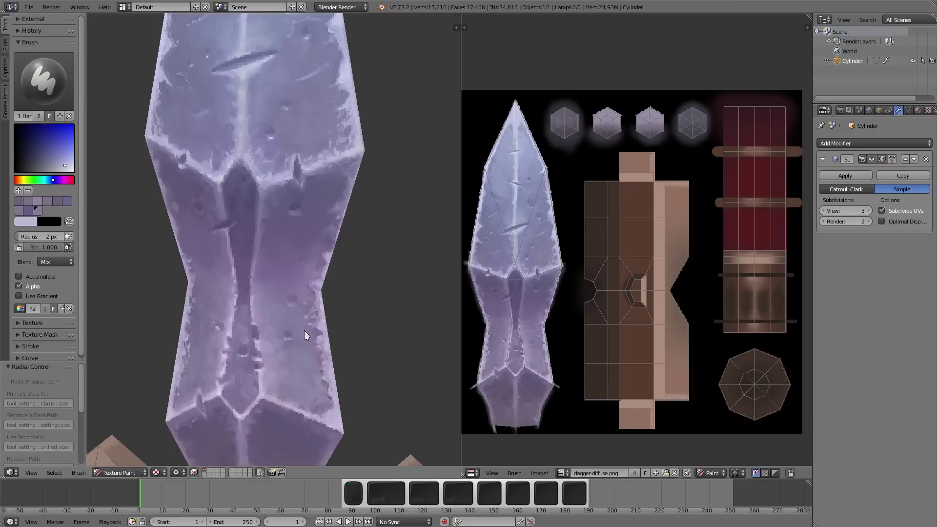
middle_drag(316, 370, 228, 396)
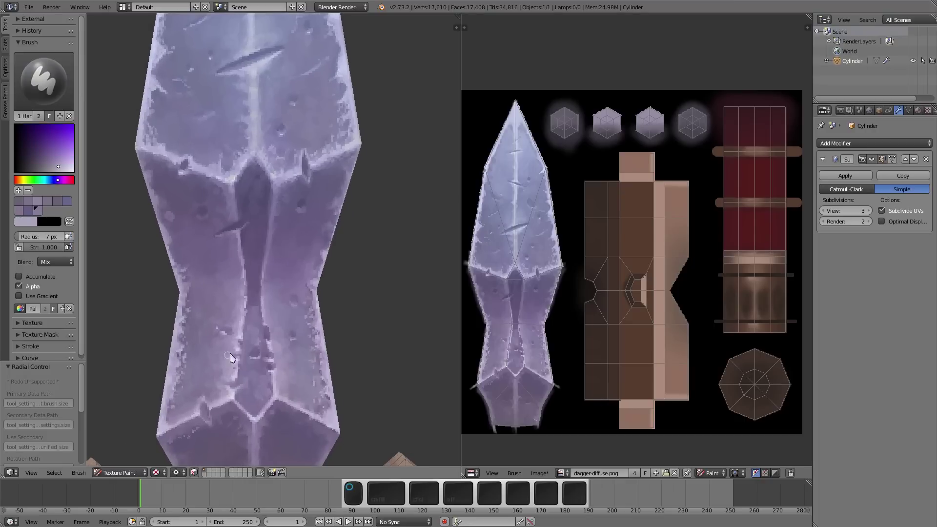
key(s)
mouse_move(286, 306)
middle_down()
mouse_move(292, 236)
mouse_move(245, 310)
mouse_move(246, 344)
mouse_move(340, 321)
middle_up()
key(d)
key(s)
key(d)
key(s)
mouse_move(293, 290)
ctrl+middle_down()
mouse_move(288, 310)
mouse_move(268, 159)
mouse_move(155, 153)
ctrl+middle_up()
key(s)
Paint darker purple dents on the upper blade with 19, 11 and 3 px brushes.
key(f)
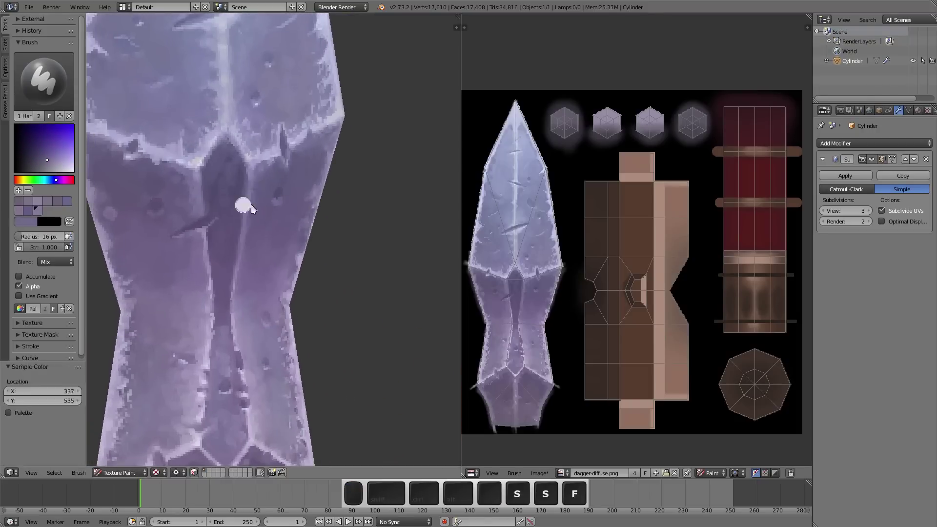
click(242, 203)
mouse_move(242, 203)
ctrl+middle_down()
mouse_move(272, 235)
mouse_move(285, 296)
ctrl+middle_up()
key(f)
click(306, 257)
mouse_move(305, 257)
ctrl+middle_down()
mouse_move(201, 324)
mouse_move(222, 305)
ctrl+middle_up()
key(s)
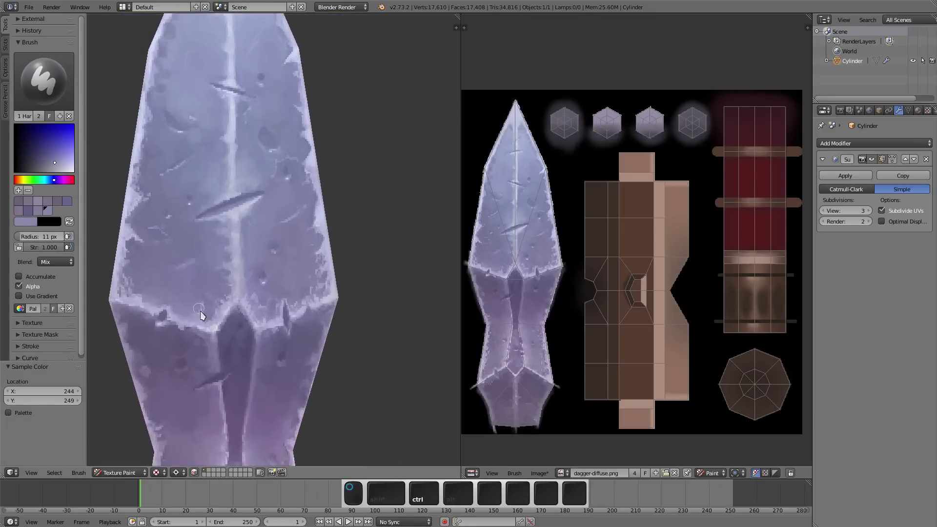
key(s)
key(f)
click(212, 300)
Add chips and worn edges across the blade's narrow waist, finishing with an 18 px brush.
mouse_move(222, 241)
ctrl+middle_down()
mouse_move(299, 242)
mouse_move(209, 292)
mouse_move(230, 288)
mouse_move(230, 263)
ctrl+middle_up()
key(f)
click(229, 293)
key(s)
shift+middle_drag(229, 264, 266, 270)
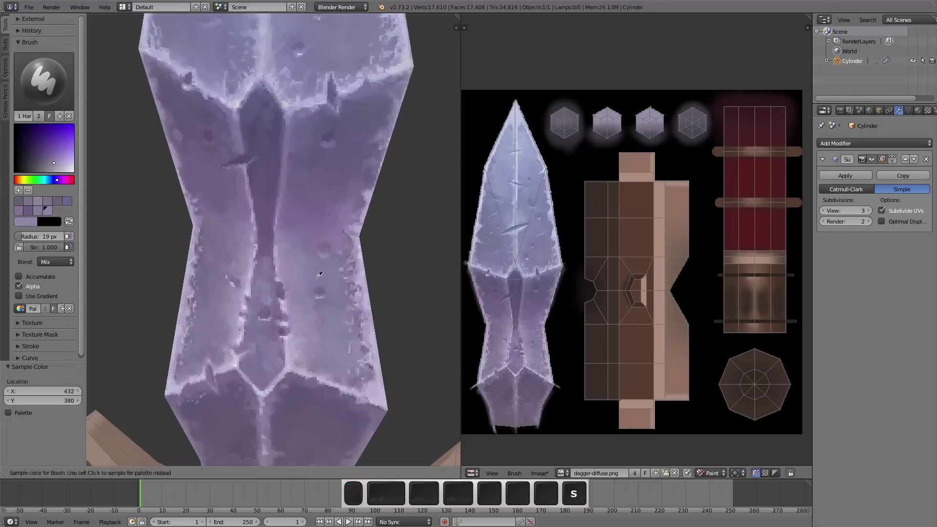
key(s)
key(s)
mouse_move(310, 358)
ctrl+middle_down()
mouse_move(182, 352)
mouse_move(274, 342)
mouse_move(335, 234)
mouse_move(261, 262)
ctrl+middle_up()
key(f)
click(321, 334)
key(f)
click(261, 262)
Sample a blade colour and paint near the blade tip with a 14 px brush.
key(s)
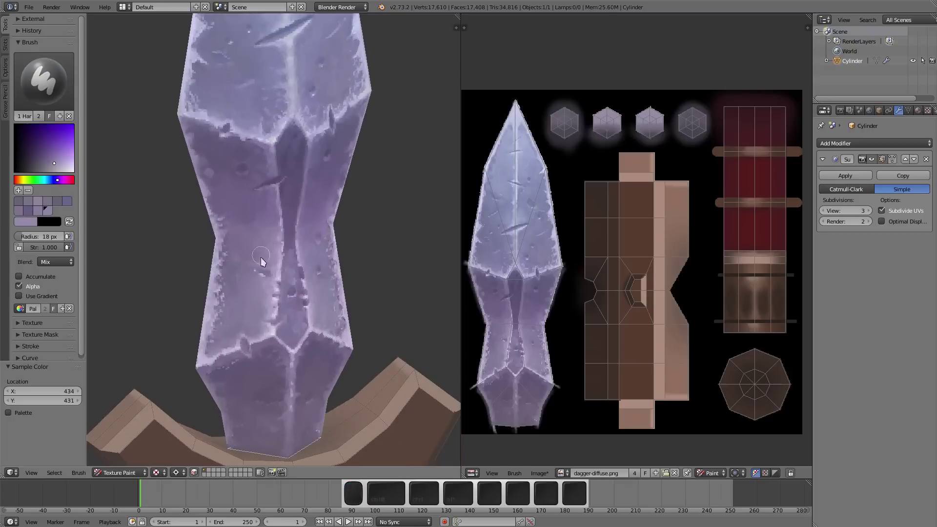
ctrl+middle_drag(261, 216, 262, 184)
key(s)
mouse_move(329, 226)
ctrl+middle_down()
mouse_move(360, 278)
mouse_move(330, 281)
ctrl+middle_up()
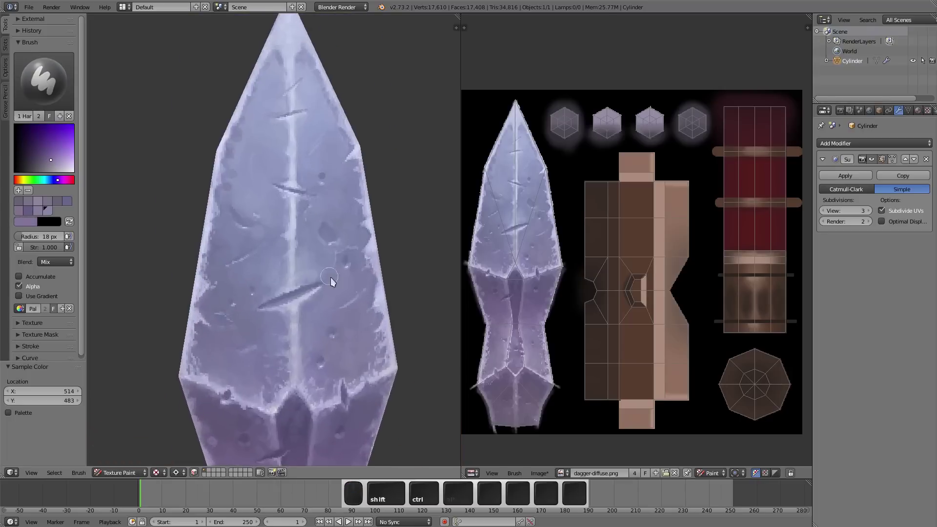
Paint fine scratches on the upper blade with 7 px and 8 px brushes.
key(s)
key(f)
click(243, 237)
mouse_move(243, 236)
ctrl+middle_down()
mouse_move(271, 215)
mouse_move(281, 220)
ctrl+middle_up()
key(s)
key(s)
key(f)
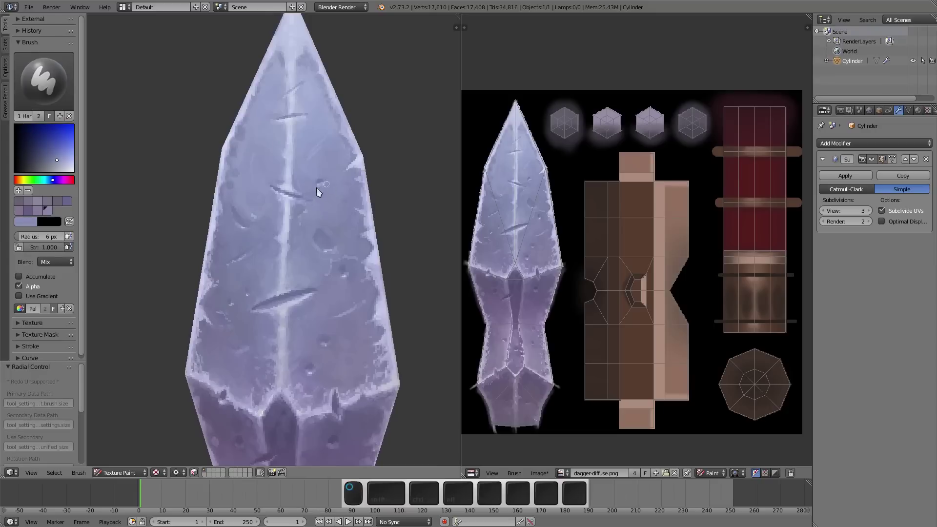
click(288, 152)
mouse_move(282, 191)
ctrl+middle_down()
mouse_move(309, 141)
mouse_move(194, 153)
ctrl+middle_up()
key(f)
click(239, 203)
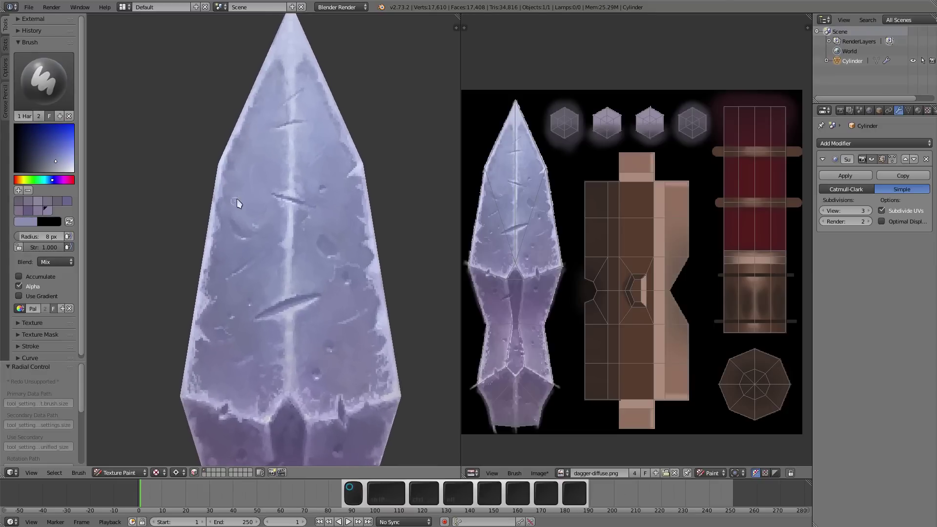
Resample the blade colour and paint small scratches with a 4 px brush.
key(s)
ctrl+middle_drag(238, 203, 359, 242)
key(s)
key(f)
click(345, 172)
Sample a lighter blade colour and paint highlights with a 5 px brush.
key(s)
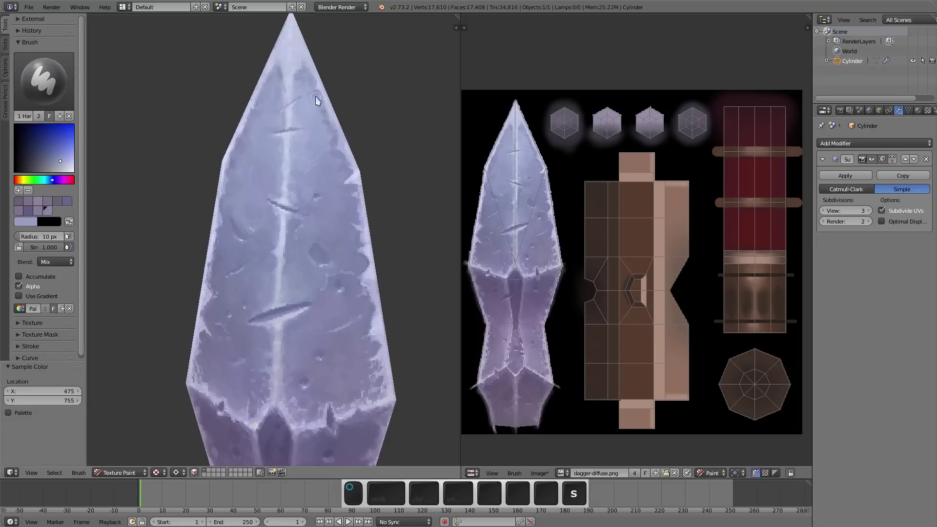
mouse_move(316, 98)
ctrl+middle_down()
mouse_move(324, 236)
mouse_move(299, 280)
mouse_move(352, 204)
mouse_move(210, 161)
ctrl+middle_up()
key(s)
key(f)
click(308, 283)
Dot pale highlights with a 2 px brush, then darker chips at 4 px.
key(s)
key(f)
click(371, 189)
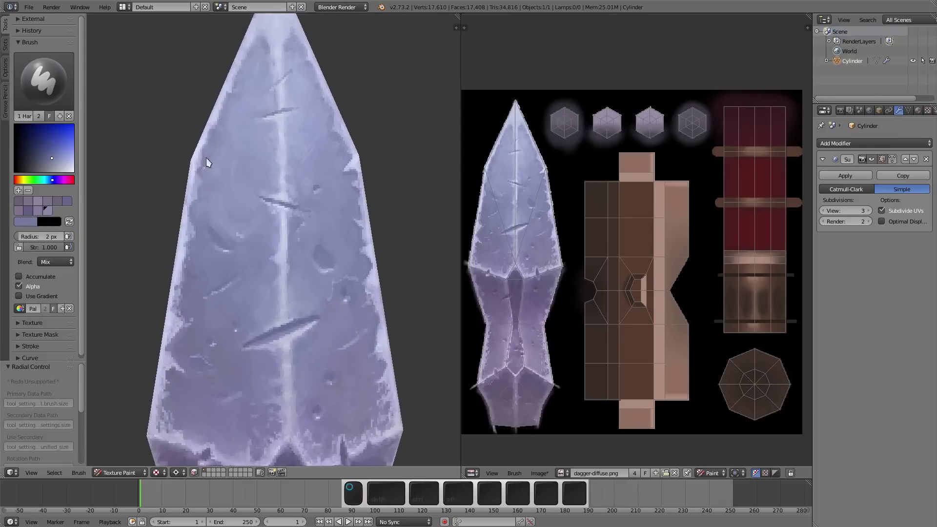
key(s)
ctrl+middle_drag(300, 400, 288, 405)
key(s)
key(f)
click(286, 404)
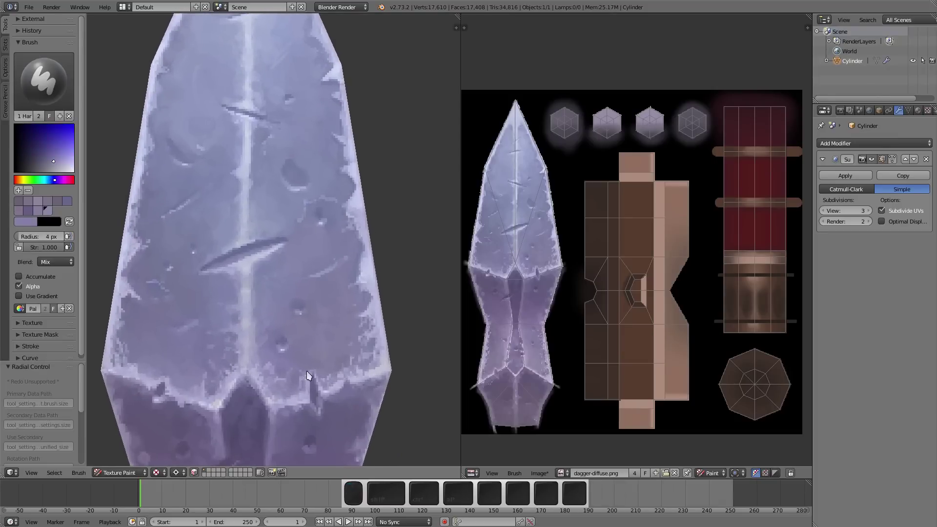
Frame the blade tip and sample edge and lighter blade tones.
key(s)
scroll(316, 287, up, 1)
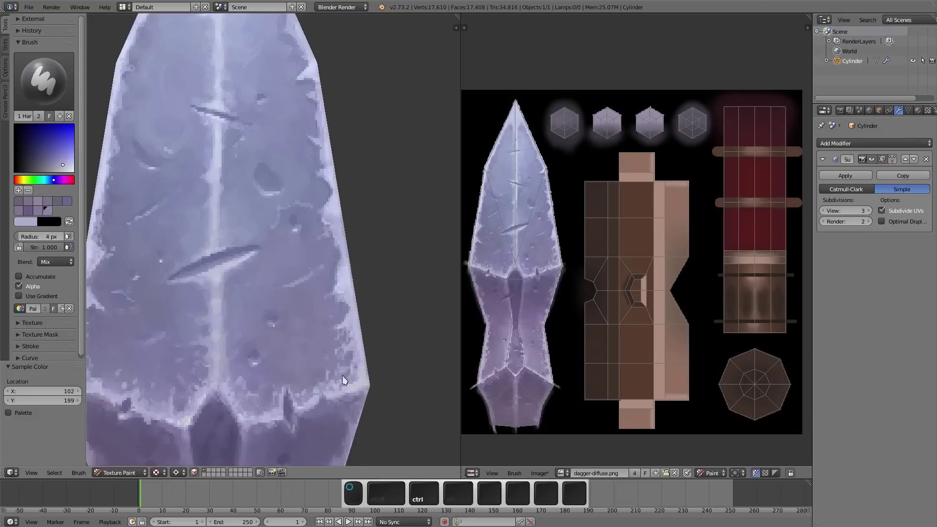
scroll(316, 287, down, 3)
scroll(226, 282, up, 5)
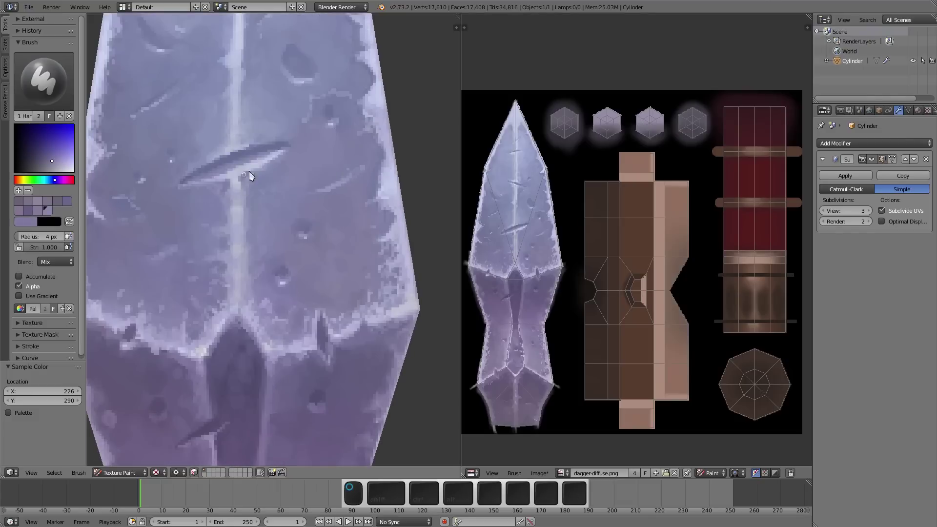
shift+middle_drag(288, 164, 233, 351)
key(s)
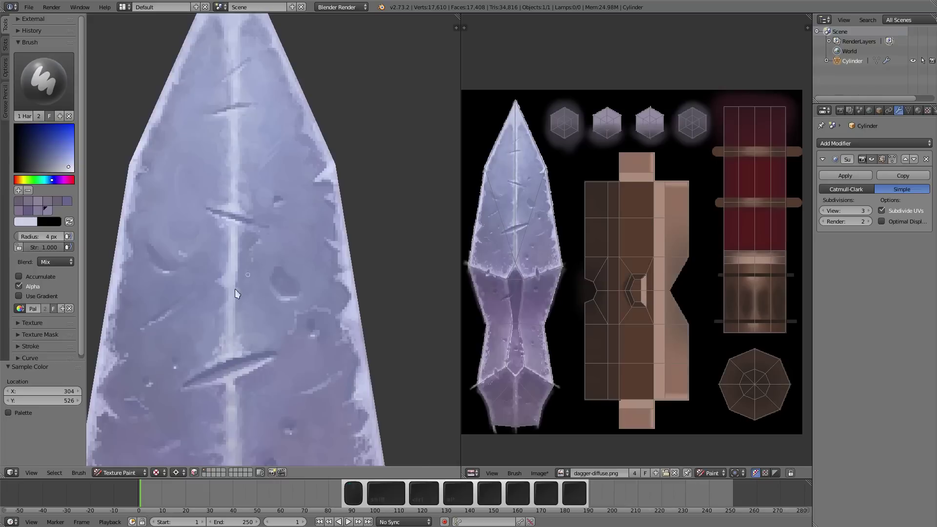
Move along the blade toward the guard and sample a new purple.
shift+middle_drag(236, 293, 258, 236)
ctrl+middle_drag(282, 193, 356, 374)
scroll(265, 257, up, 3)
ctrl+middle_drag(279, 161, 185, 151)
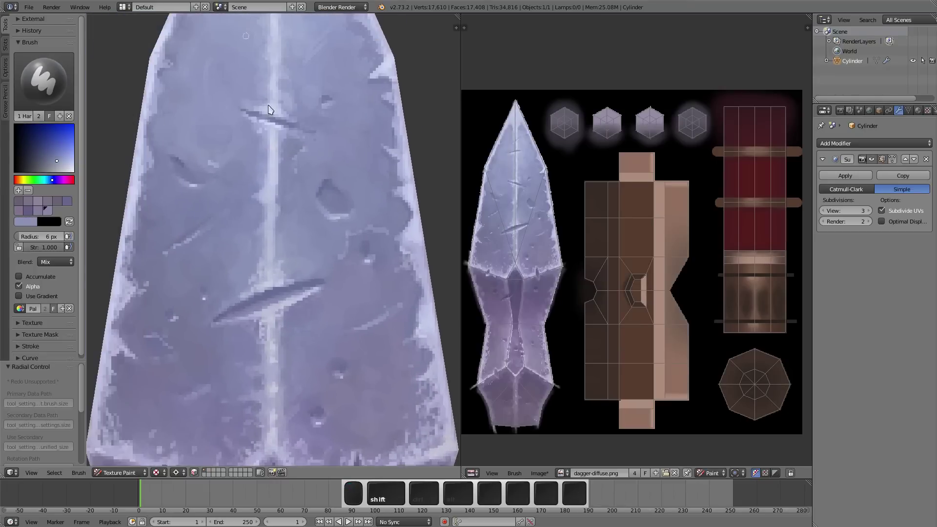
mouse_move(268, 109)
shift+middle_down()
mouse_move(221, 188)
mouse_move(366, 155)
mouse_move(425, 203)
mouse_move(293, 161)
shift+middle_up()
key(s)
key(s)
Set a 15 px brush and sample the blade's purple above the guard.
key(f)
click(247, 173)
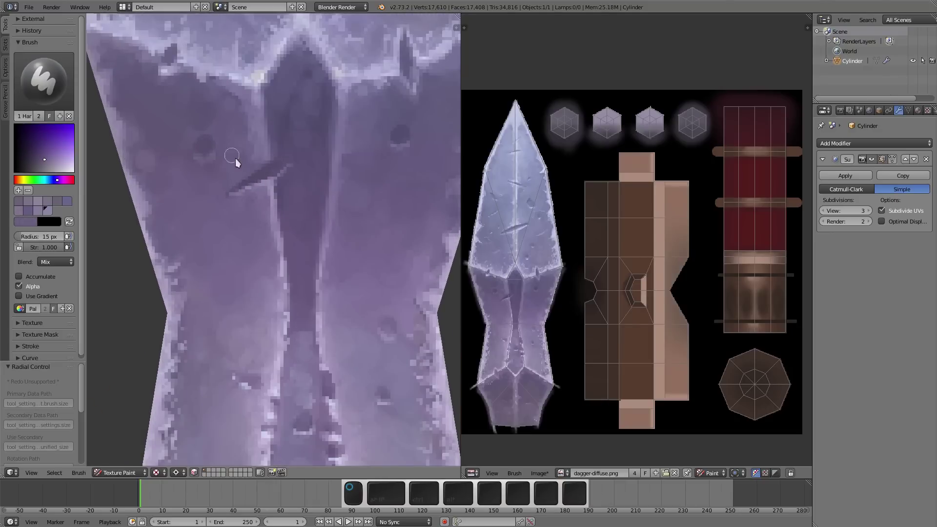
scroll(425, 151, down, 2)
key(s)
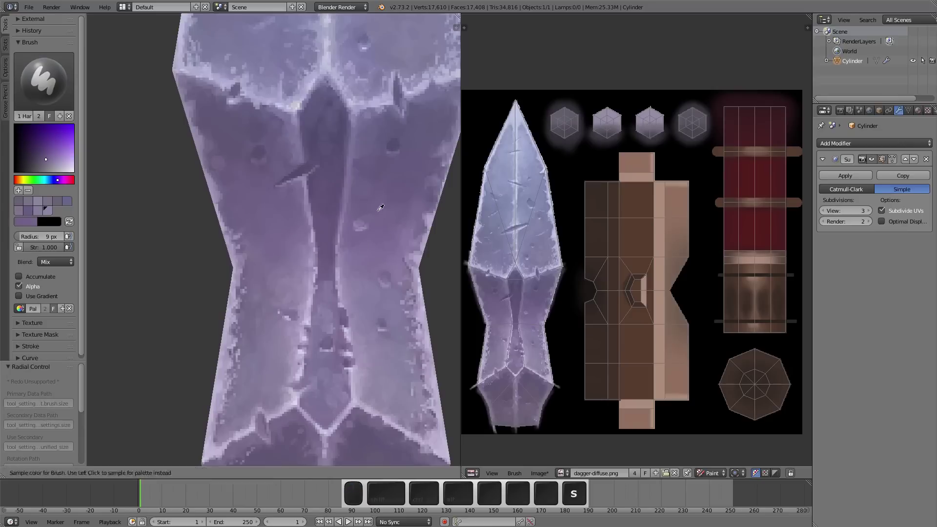
click(360, 234)
mouse_move(330, 188)
shift+middle_down()
mouse_move(338, 207)
mouse_move(203, 189)
shift+middle_up()
Paint dark dents with 7 px and 11 px brushes using sampled blade colours.
key(f)
click(341, 178)
key(s)
click(203, 183)
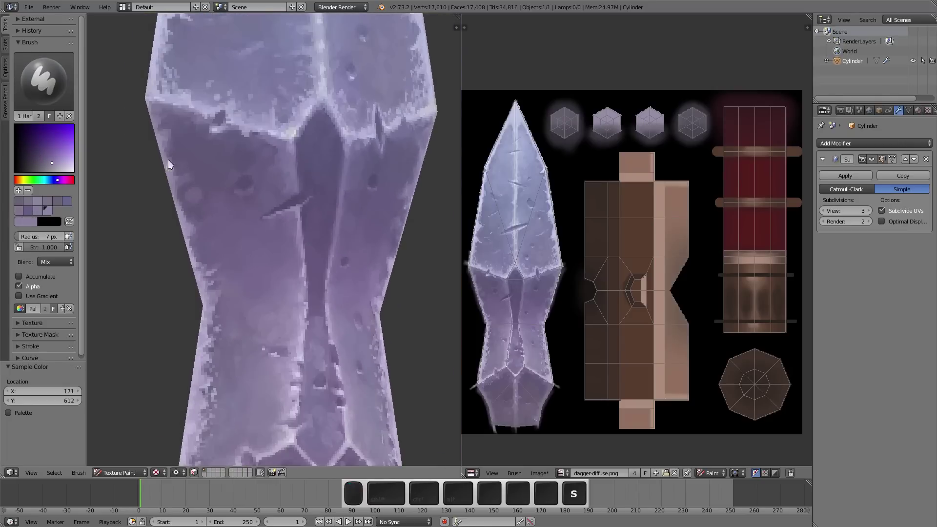
key(s)
key(f)
click(214, 202)
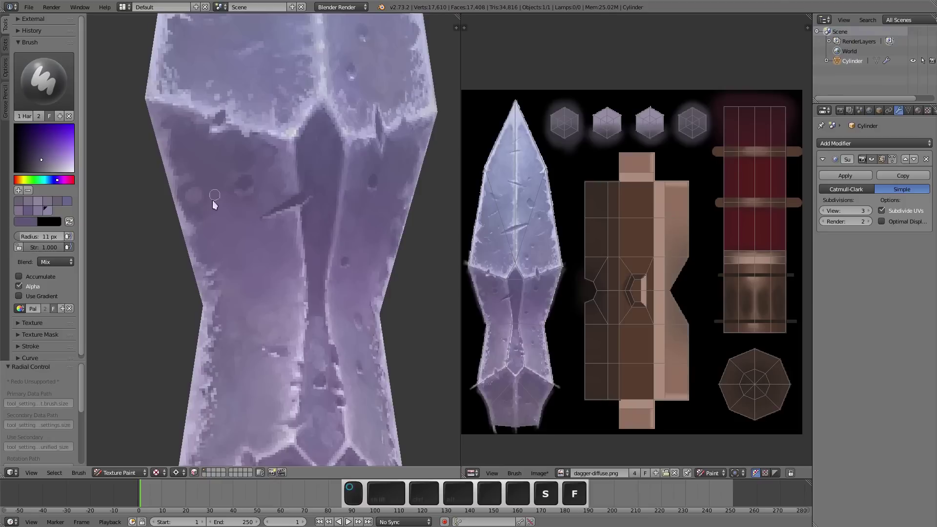
Paint tiny chips at the blade edge with a 4 px brush.
key(s)
click(197, 202)
scroll(197, 201, down, 2)
scroll(219, 220, up, 4)
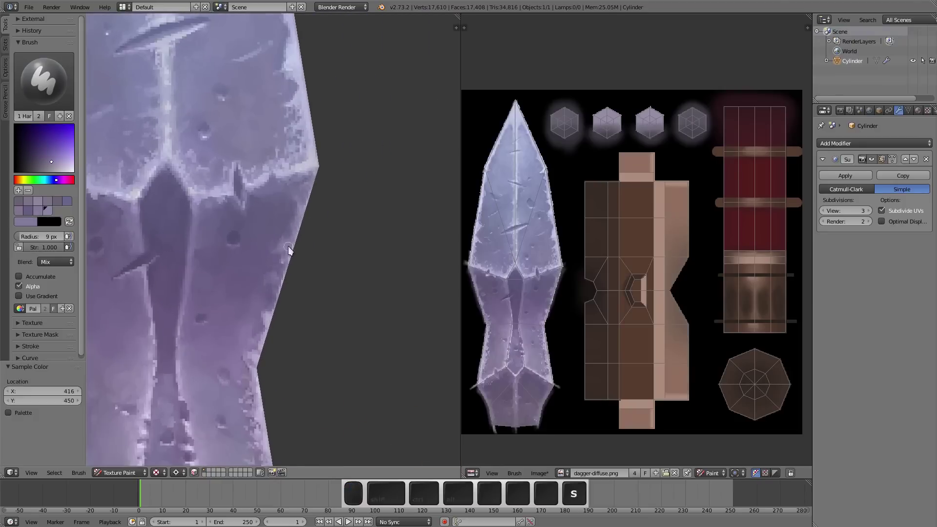
key(f)
click(292, 227)
key(s)
click(290, 206)
Paint dents on the blade's hourglass section with a 7 px brush.
middle_drag(288, 194, 289, 267)
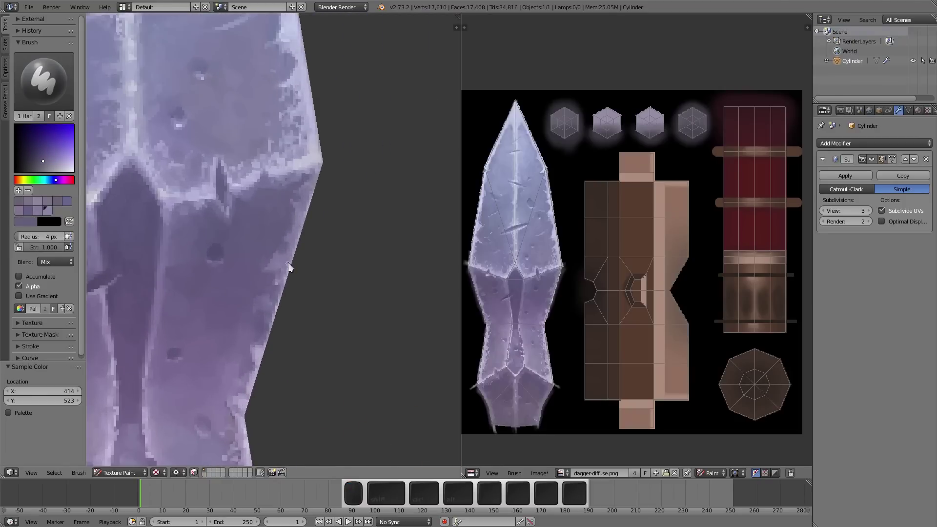
scroll(282, 239, down, 3)
scroll(322, 391, up, 1)
key(f)
click(324, 391)
shift+middle_drag(324, 391, 298, 371)
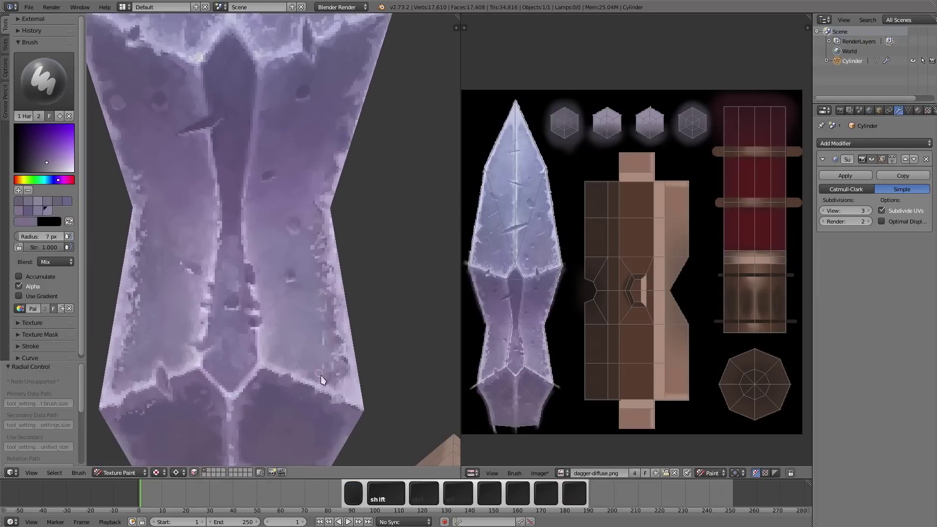
key(s)
click(297, 369)
Add small dents near the guard with a 5 px brush.
shift+middle_drag(324, 308, 262, 247)
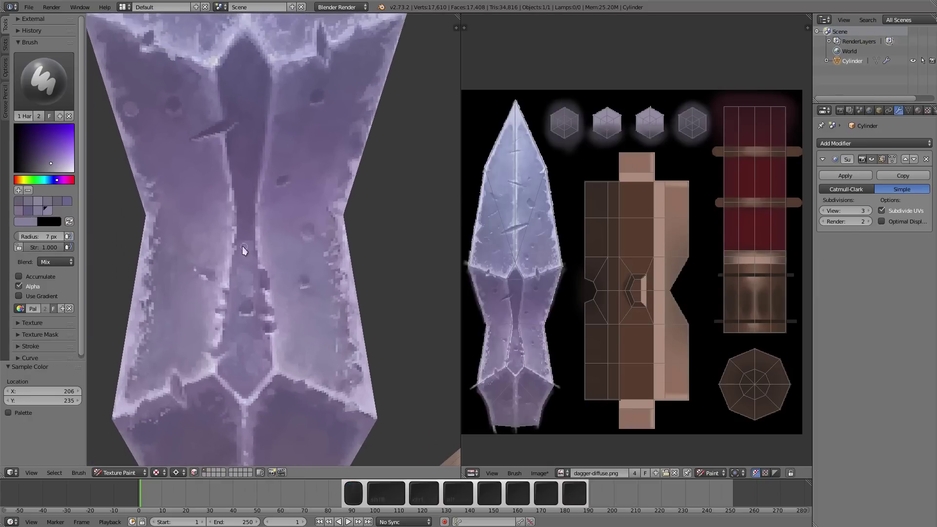
key(s)
click(262, 247)
key(f)
click(274, 253)
scroll(290, 375, down, 3)
Sample the colour beside the diagonal scratch and set a 9 px brush.
ctrl+middle_drag(290, 374, 246, 224)
key(s)
click(246, 225)
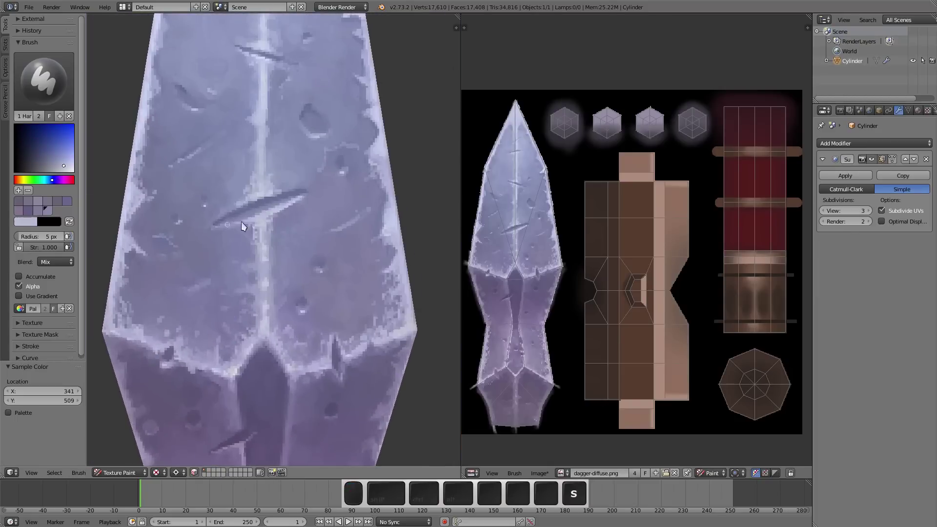
key(s)
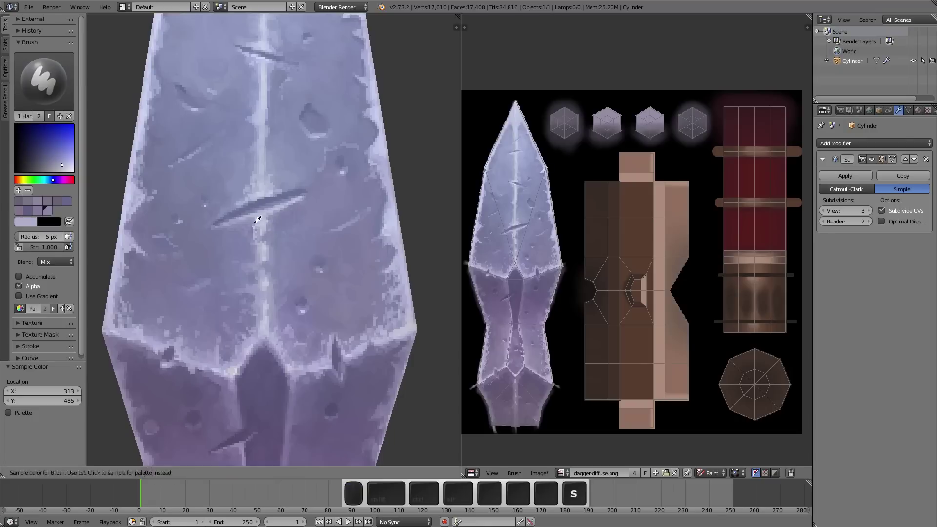
click(254, 246)
key(s)
click(282, 223)
Paint the light rim along the diagonal scratch with a 5 px brush.
key(f)
click(246, 240)
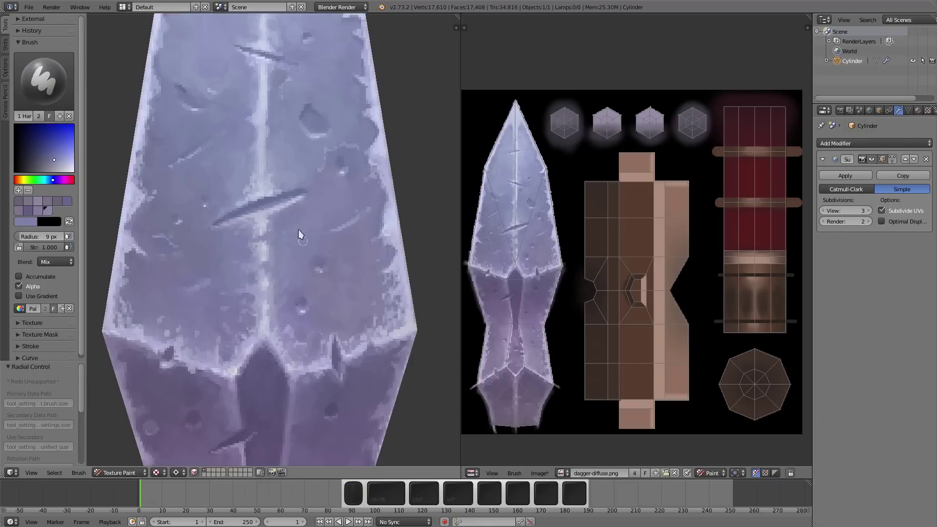
key(s)
click(276, 155)
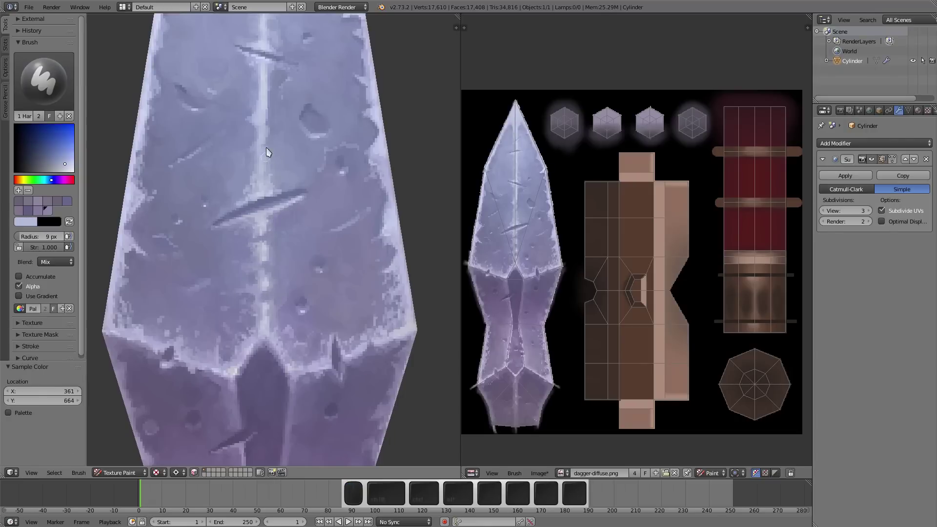
key(s)
click(214, 215)
Undo the last stroke, sample a lighter highlight, and zoom out over the dagger.
key(f)
click(224, 220)
scroll(303, 140, up, 4)
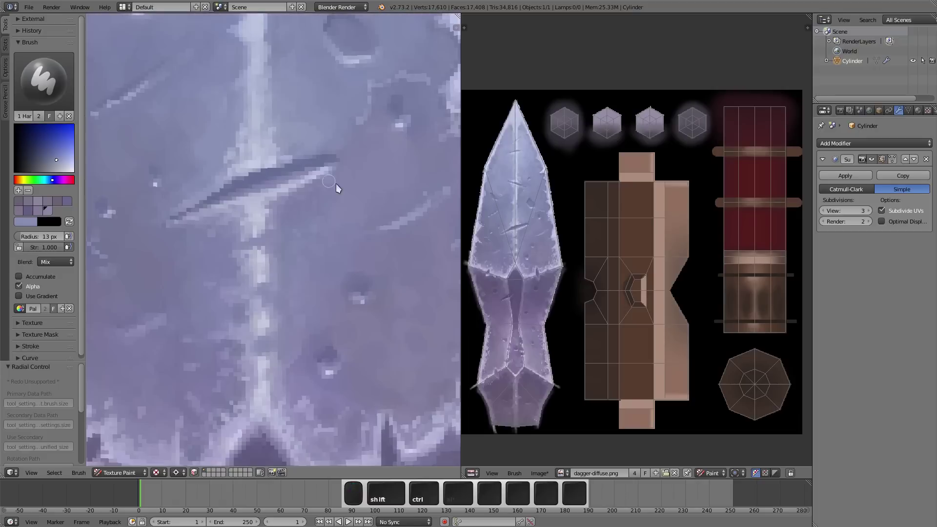
key(ctrl+z)
key(s)
scroll(292, 171, down, 6)
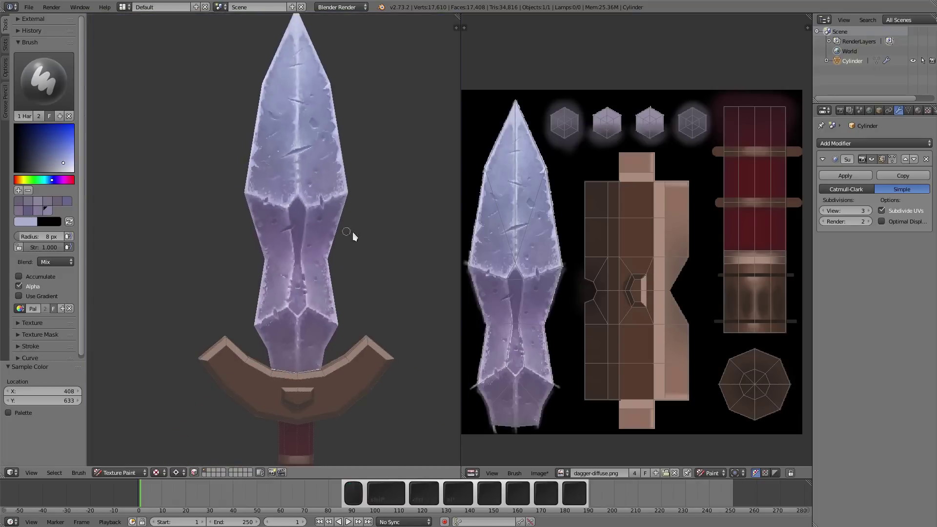